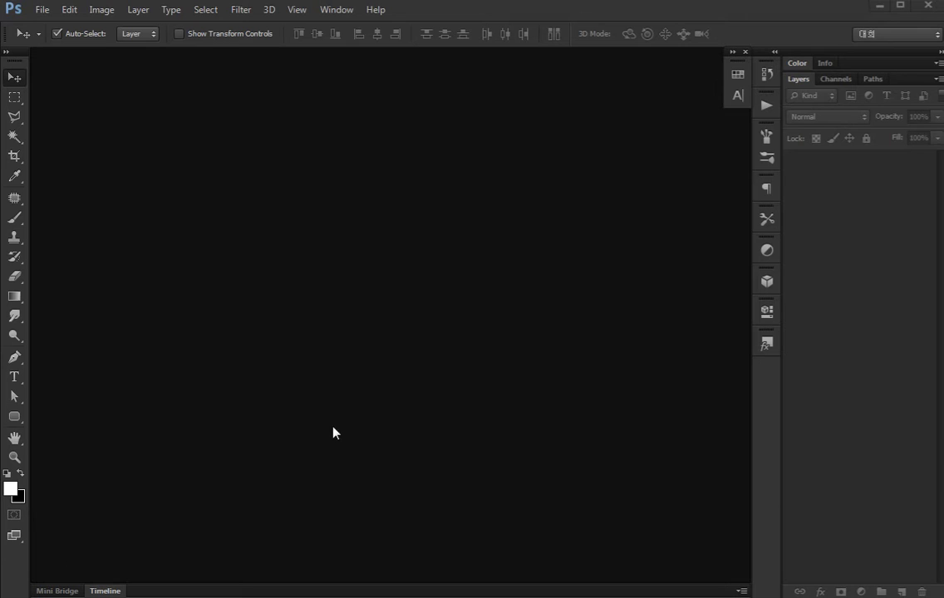
- Create a new 600×600 px document named 'icon'
key(ctrl+n)
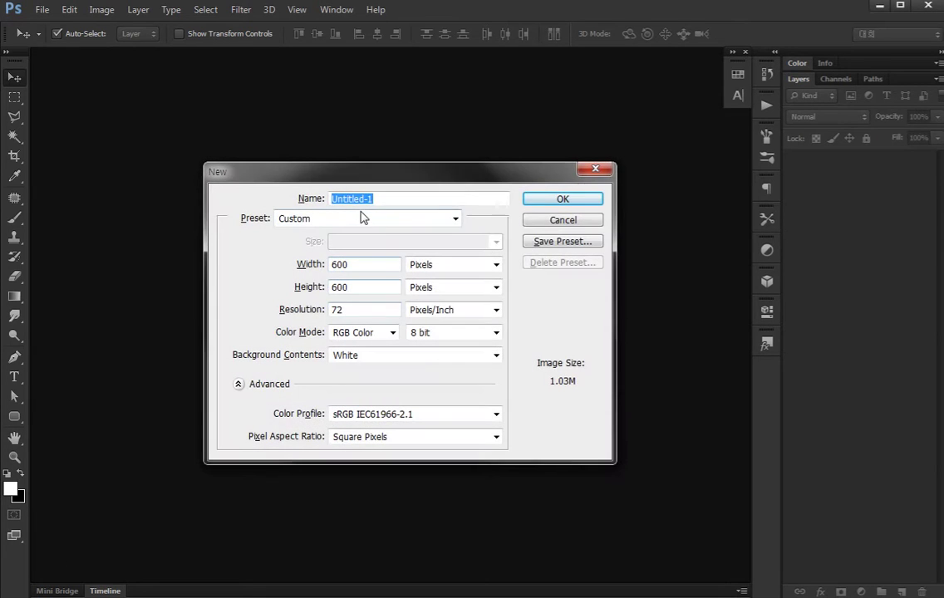
key(BackSpace)
text(icon)
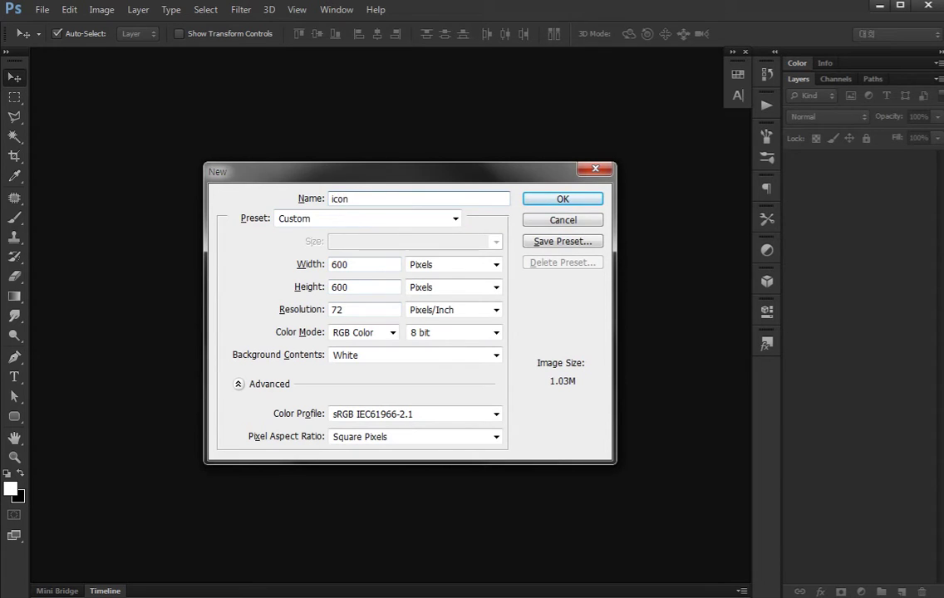
key(Return)
- Darken the white background to near-black with Hue/Saturation Lightness -86
key(ctrl+u)
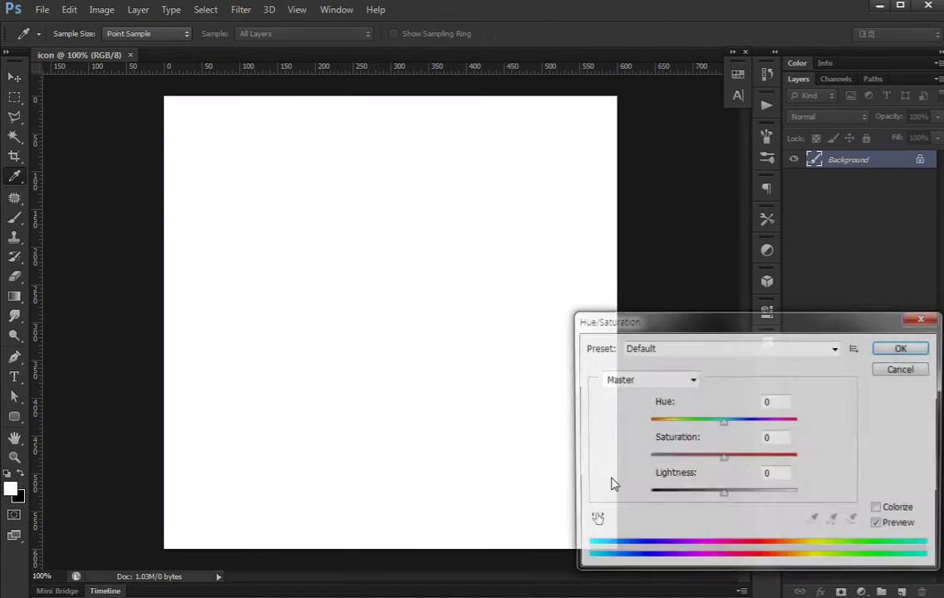
click(658, 493)
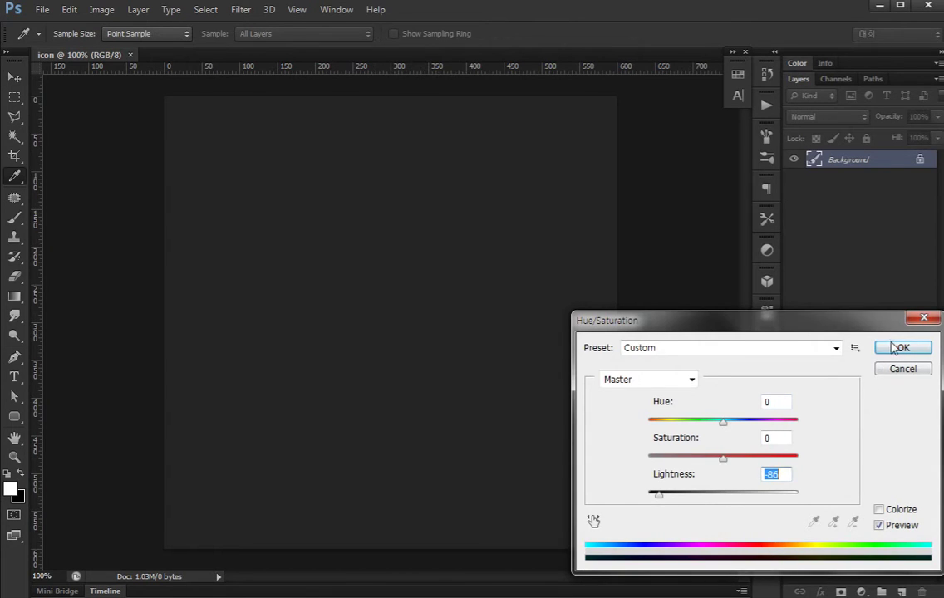
click(896, 349)
- Draw a rounded square with a 15 px corner radius near the canvas centre
key(v)
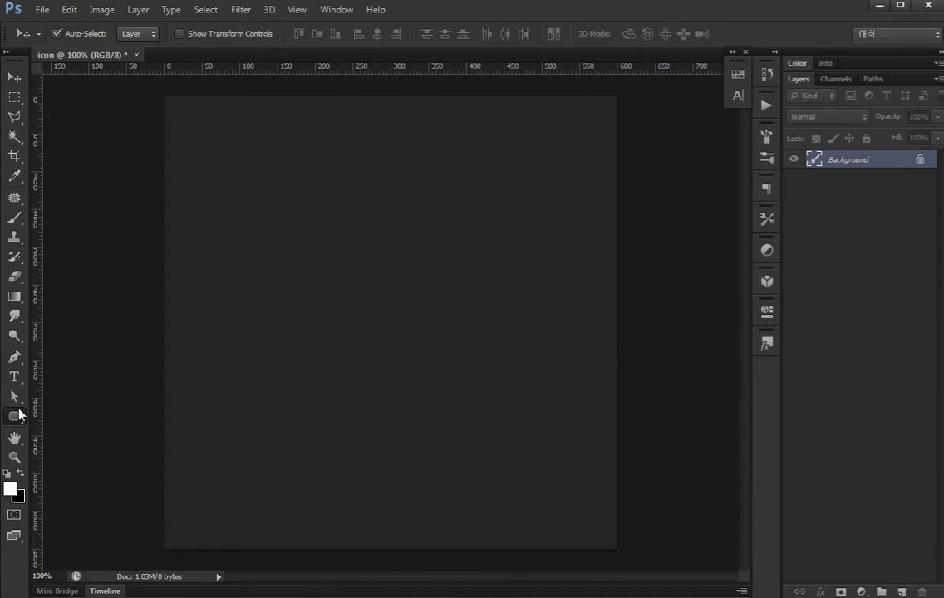
click(18, 417)
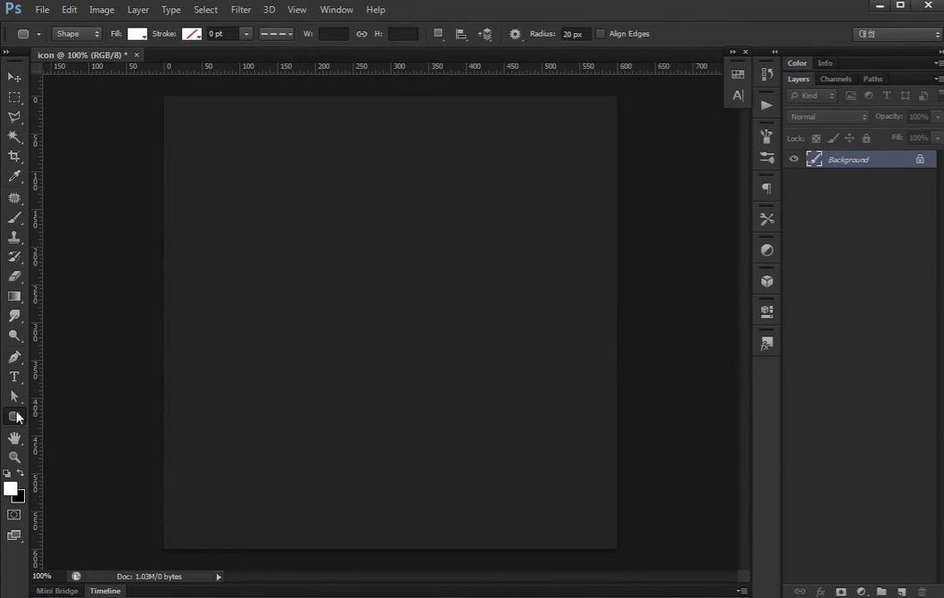
double_click(575, 33)
key(BackSpace)
key(Return)
mouse_move(312, 217)
mouse_down()
mouse_move(449, 356)
mouse_move(432, 339)
mouse_up()
- Change the rounded square's fill colour to red #e72c2c
key(v)
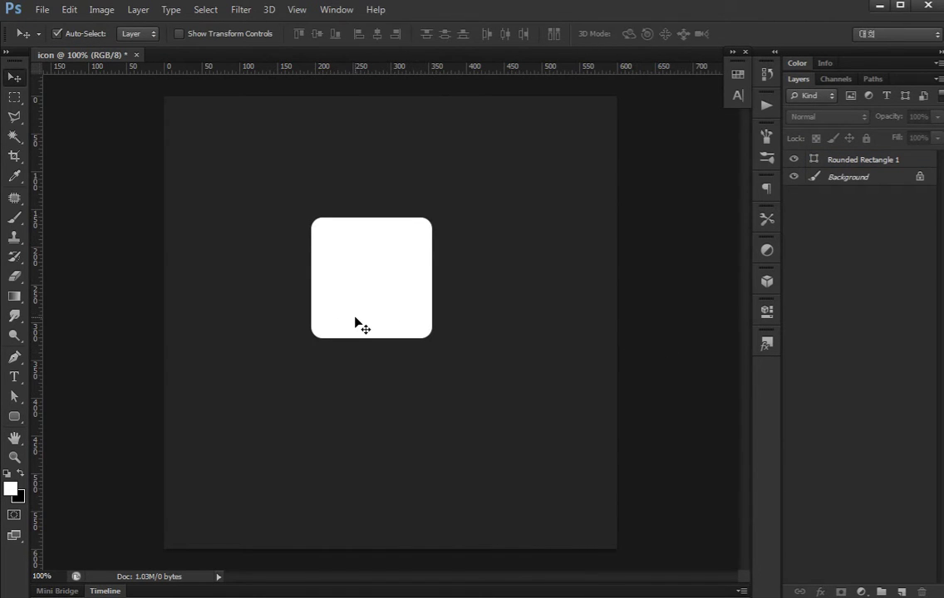
click(384, 285)
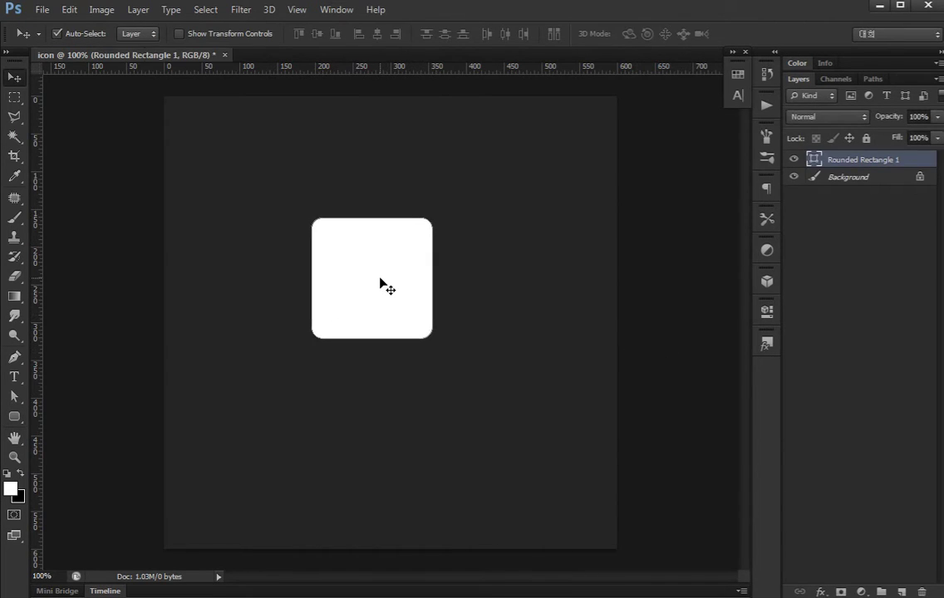
double_click(814, 160)
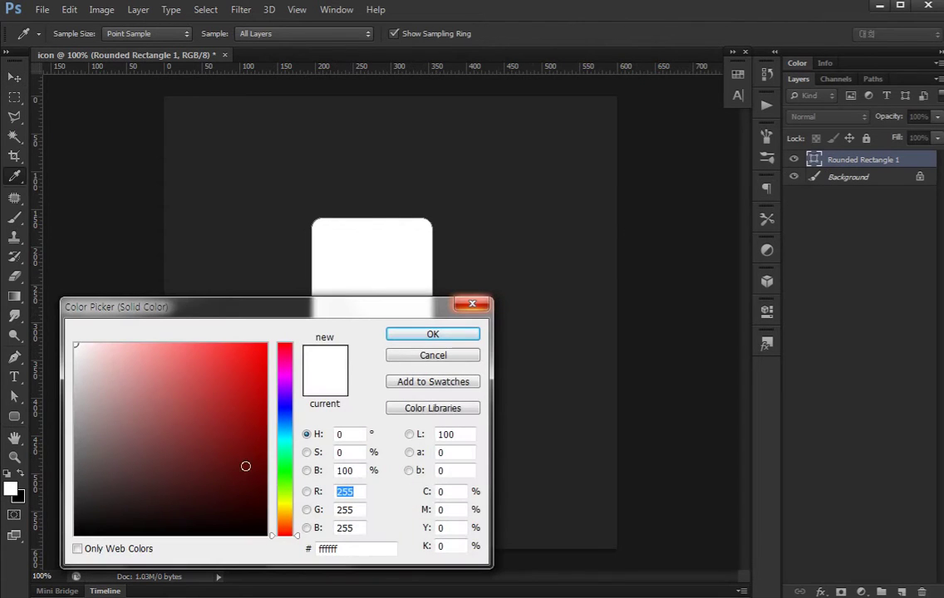
drag(210, 366, 238, 372)
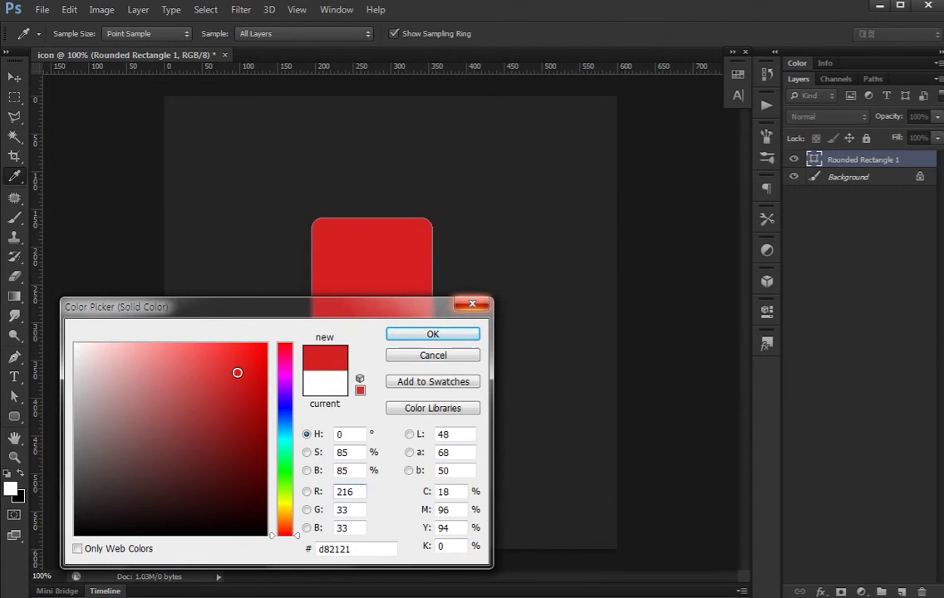
click(221, 366)
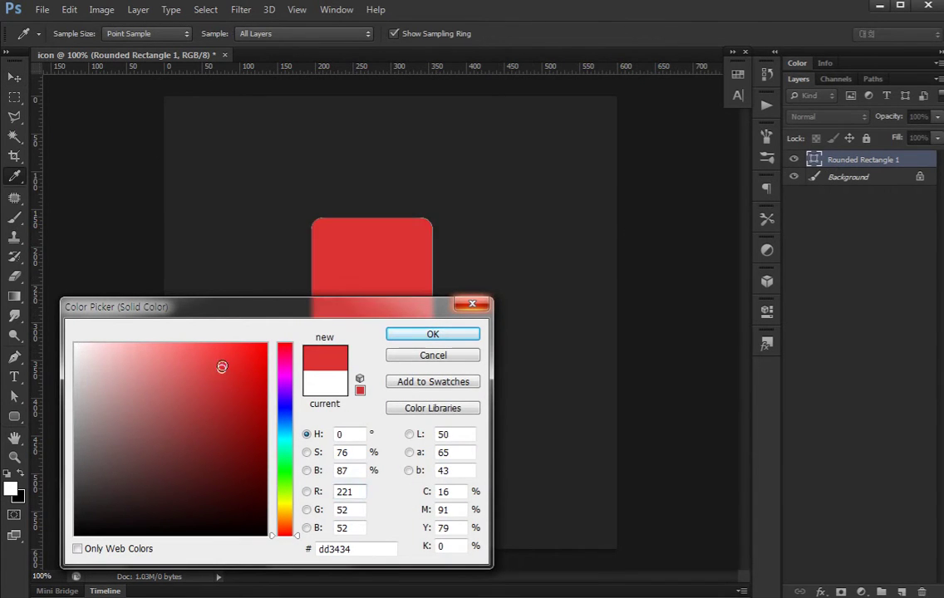
click(425, 335)
key(ctrl+t)
- Warp the red square with an Inflate style at Bend 10, then view it at 200%
right_click(384, 296)
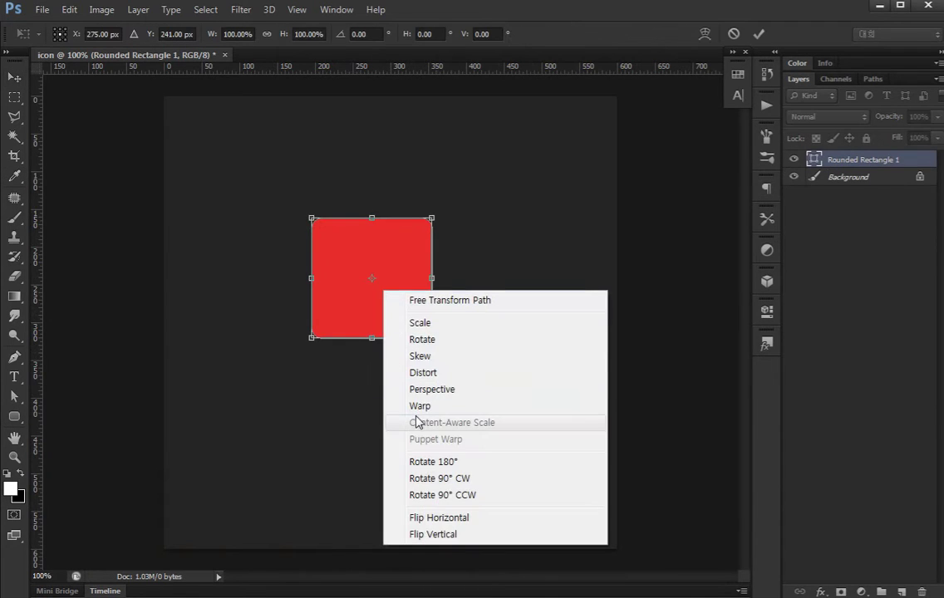
click(419, 407)
click(158, 33)
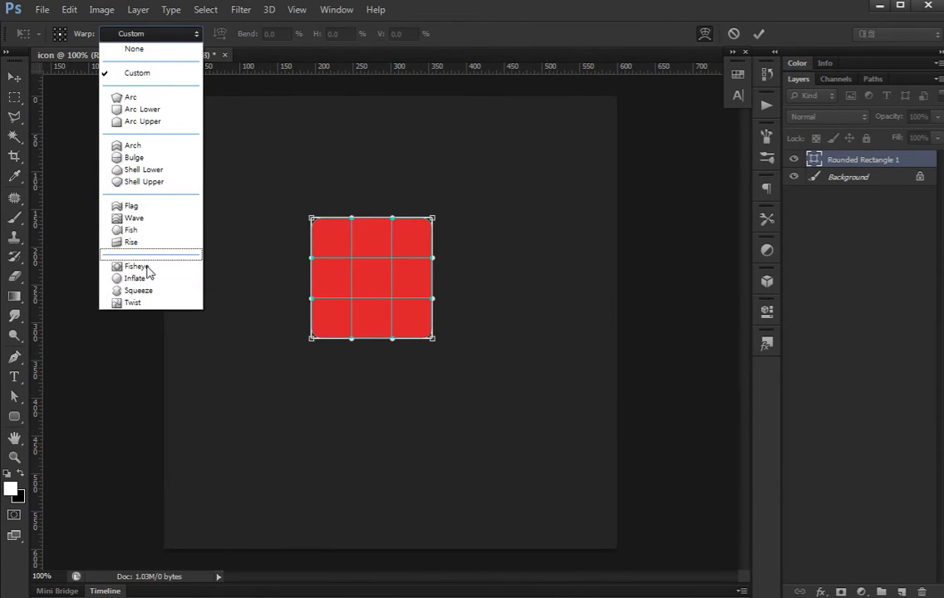
click(152, 281)
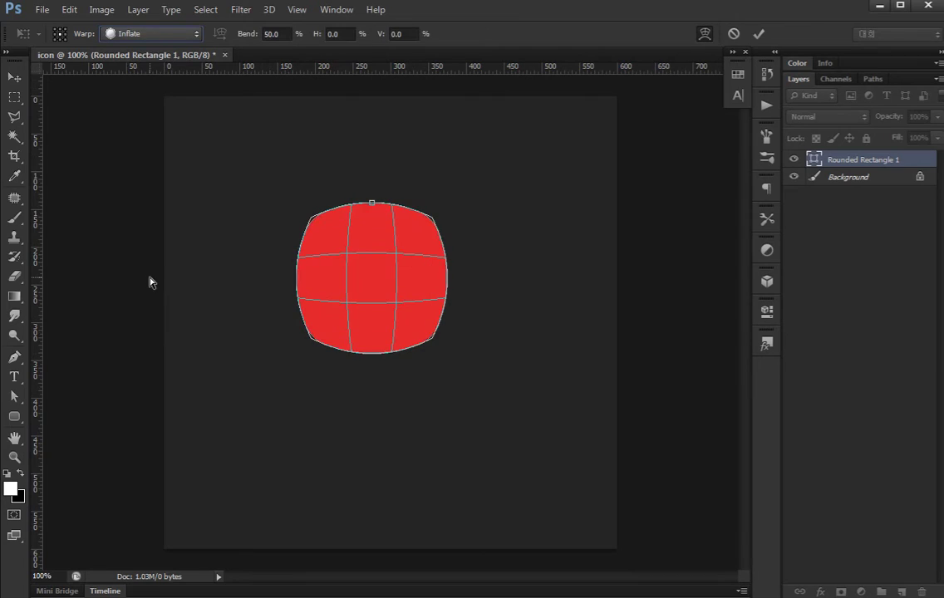
click(289, 34)
text(10)
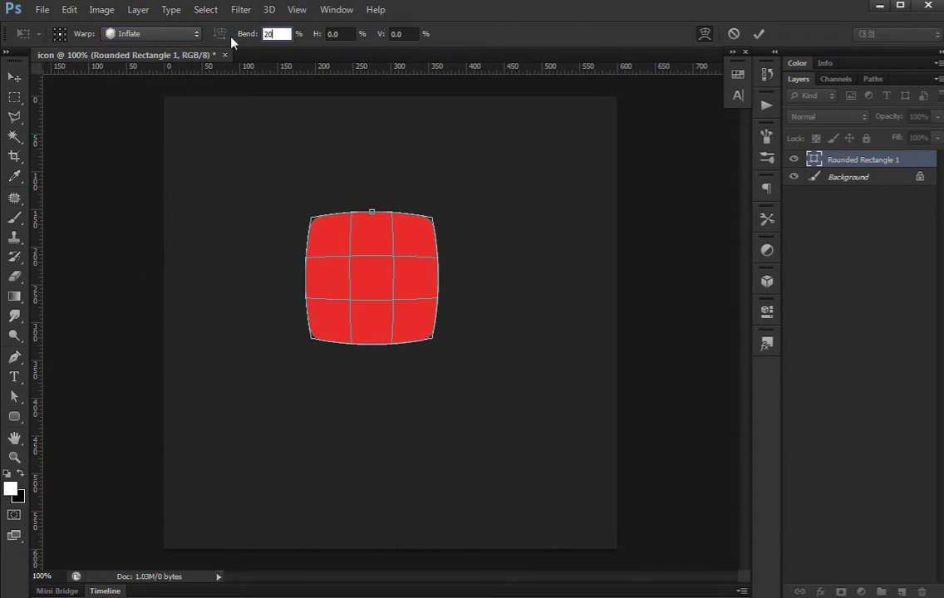
key(BackSpace)
key(BackSpace)
text(10)
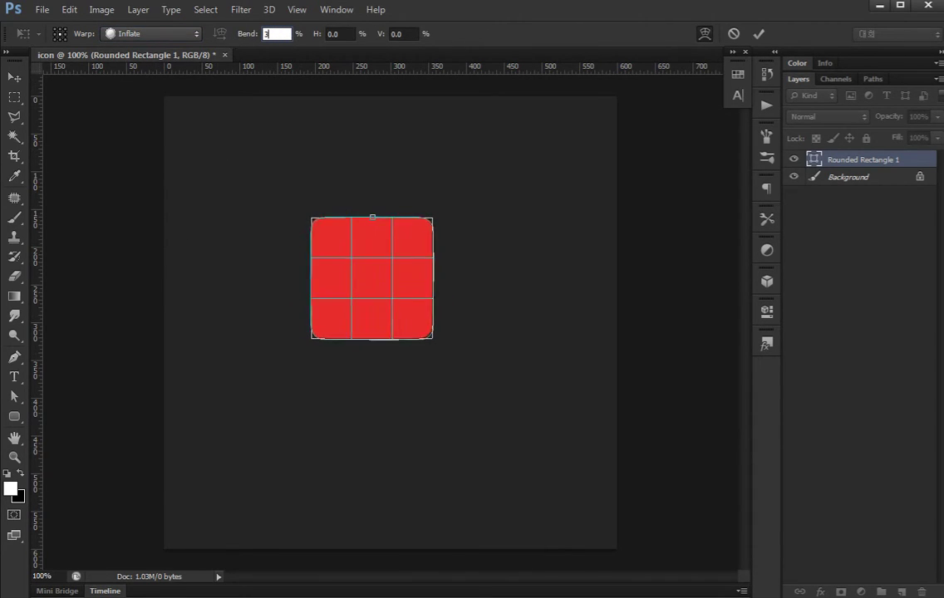
key(Return)
key(Return)
key(a)
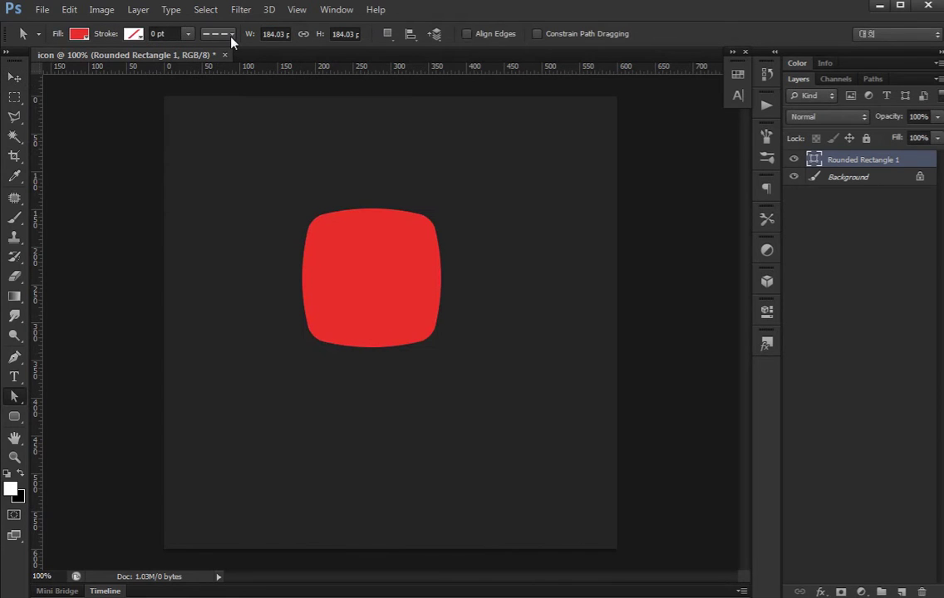
key(ctrl+plus)
key(v)
drag(463, 223, 466, 295)
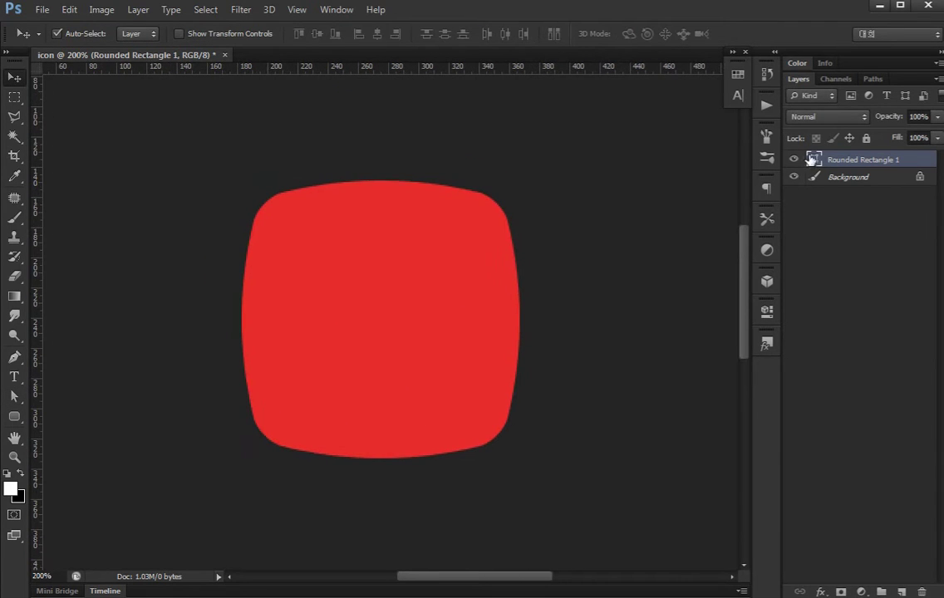
- Add an 8 px Stroke layer style using a linear gradient fill
double_click(925, 163)
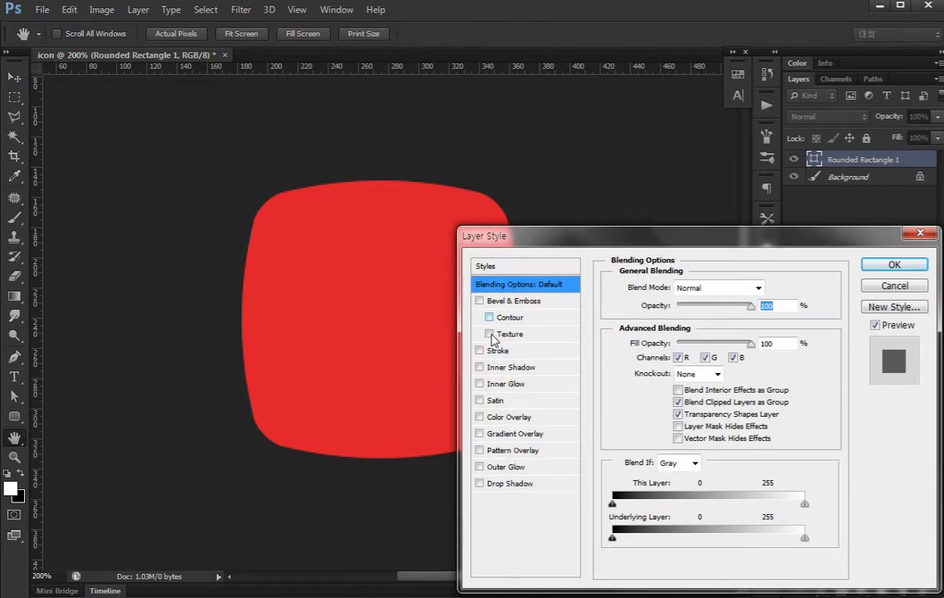
click(480, 351)
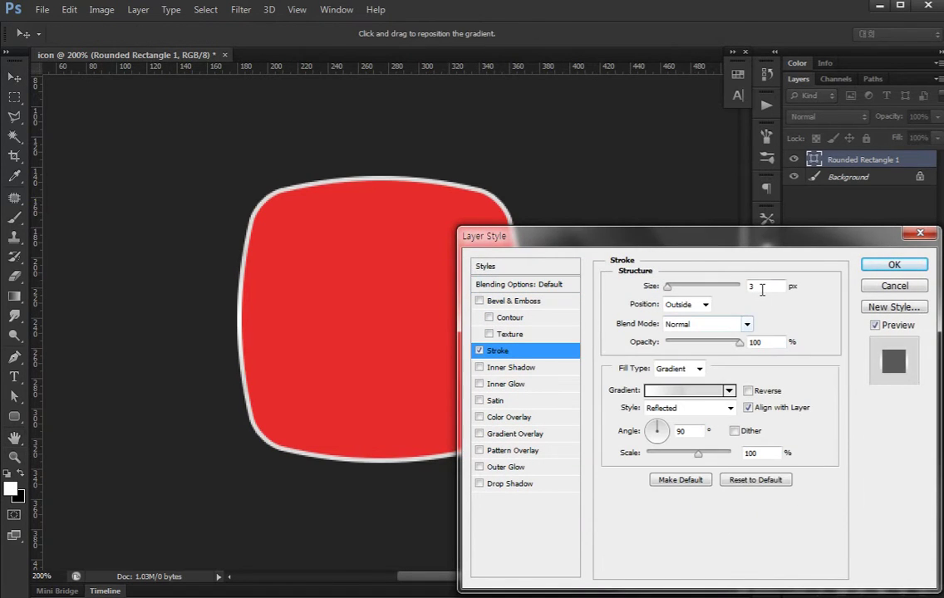
key(Up)
key(Up)
key(Up)
key(Up)
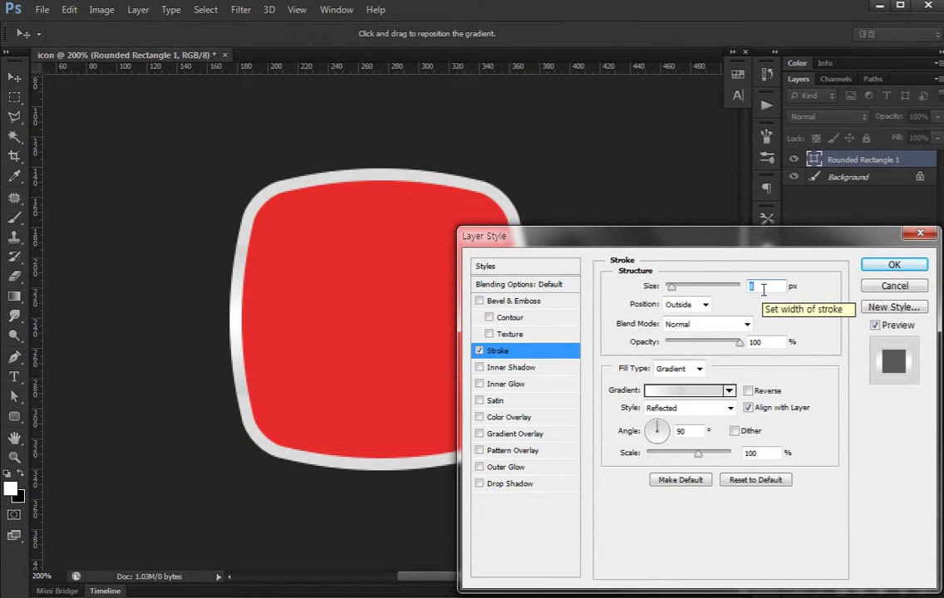
click(678, 369)
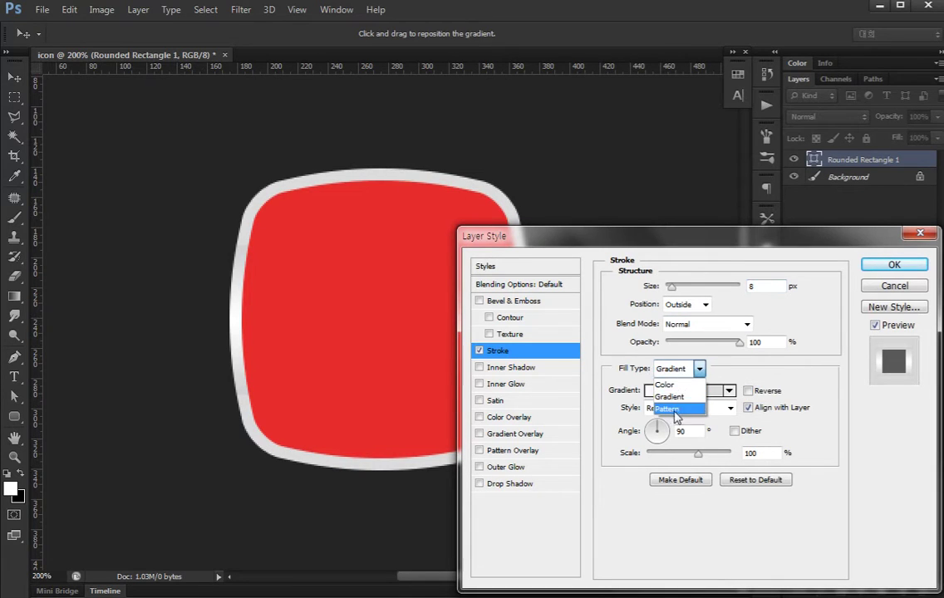
click(680, 399)
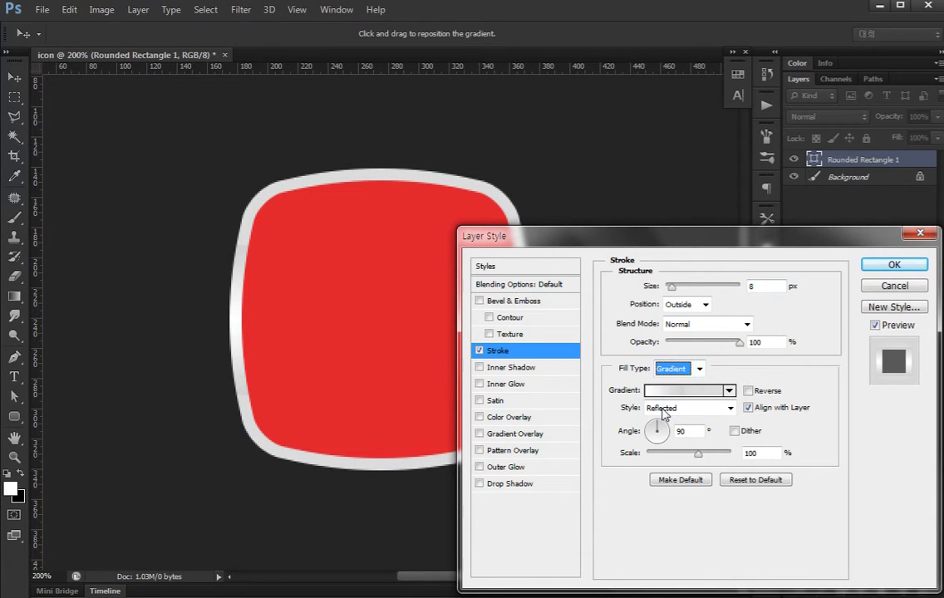
click(665, 409)
- Set the stroke gradient to run from a lighter red to a darker red
click(687, 391)
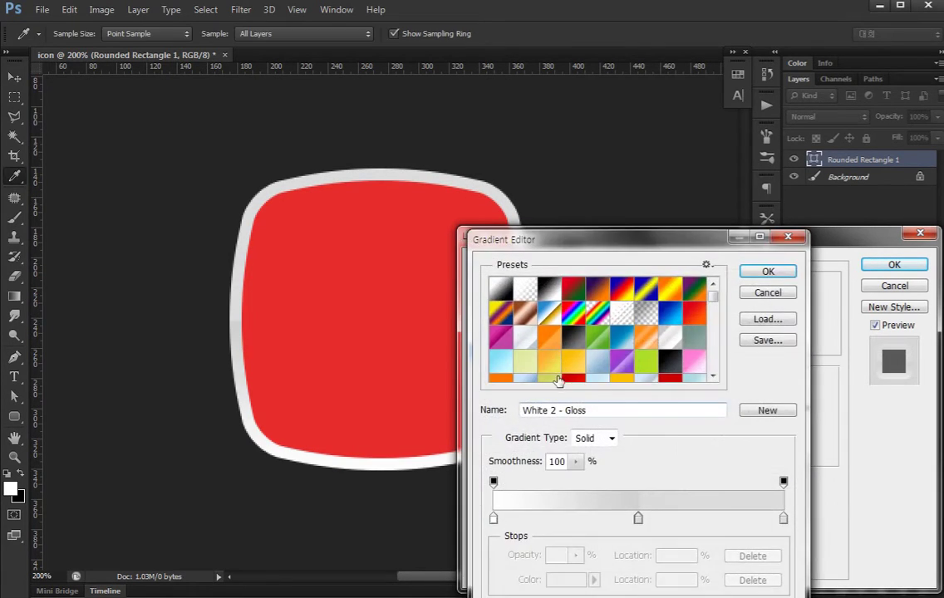
click(500, 289)
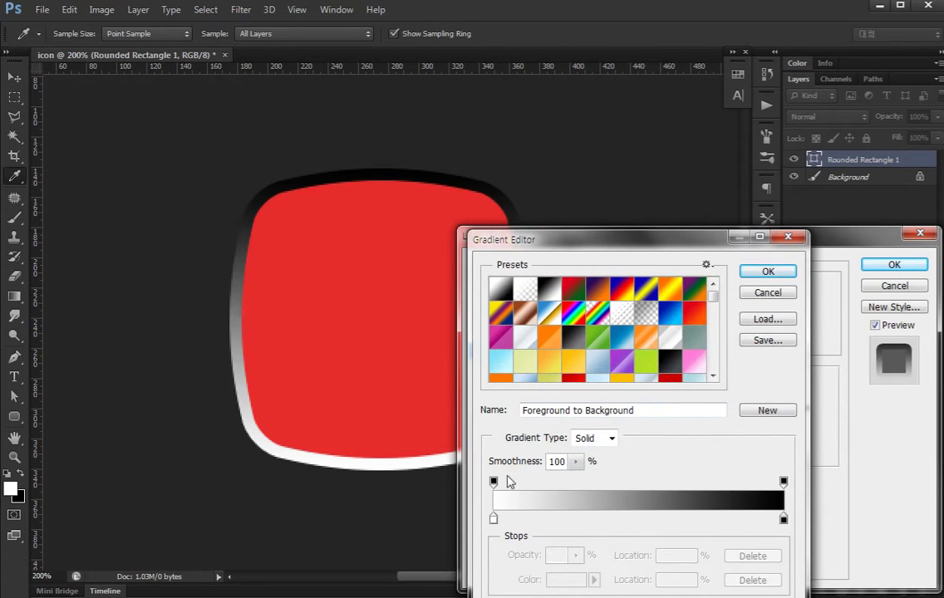
click(494, 519)
click(565, 580)
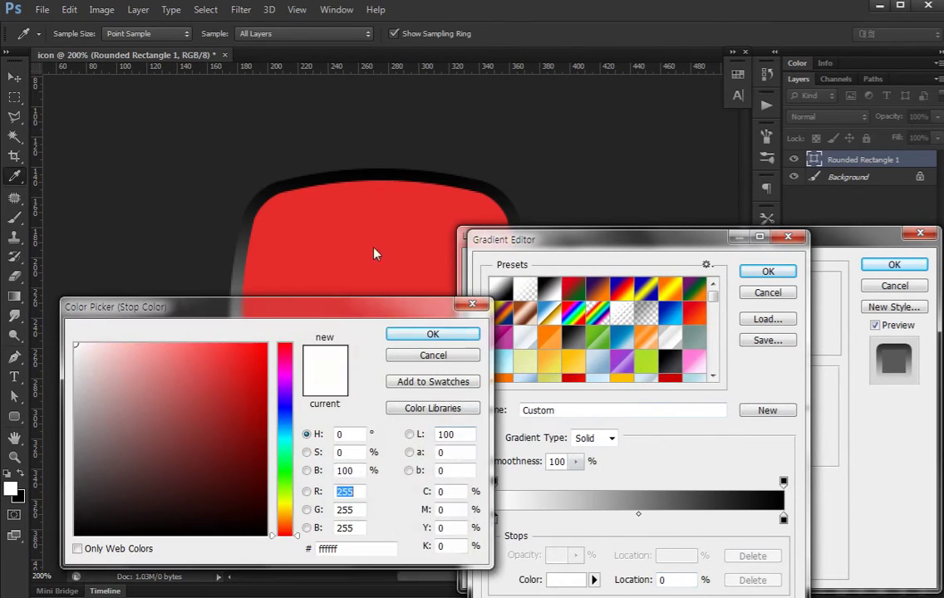
click(392, 245)
drag(226, 357, 205, 342)
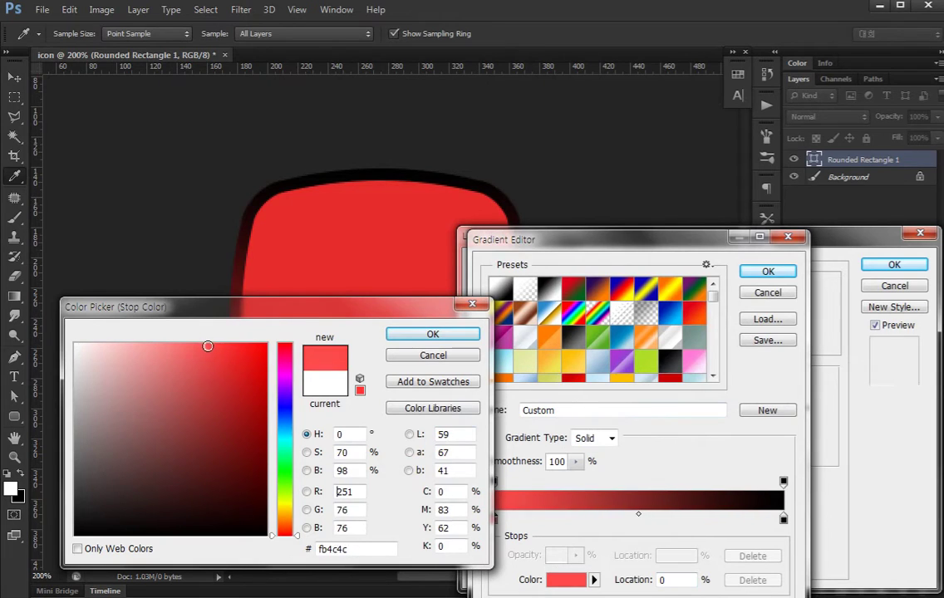
click(433, 334)
click(784, 520)
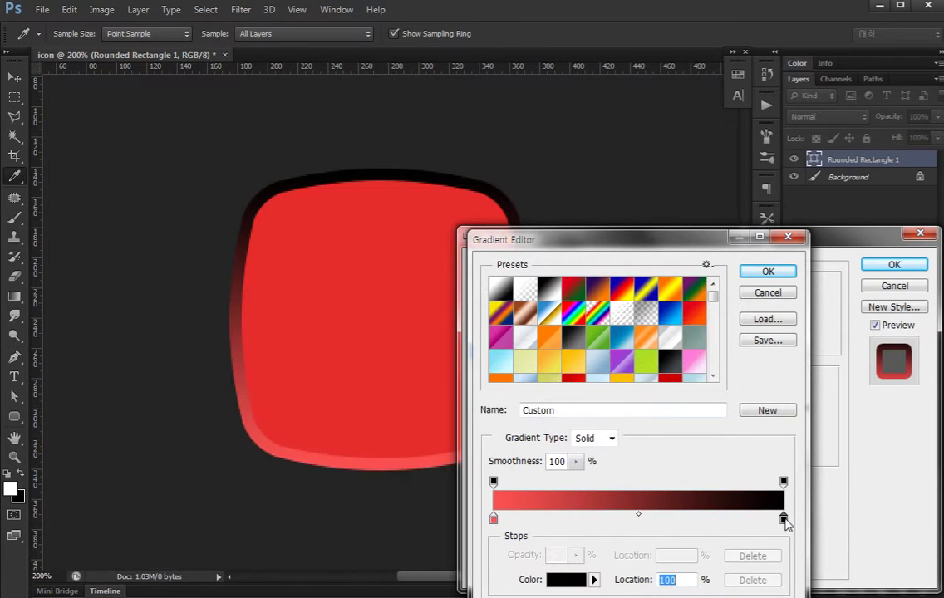
click(572, 580)
click(329, 267)
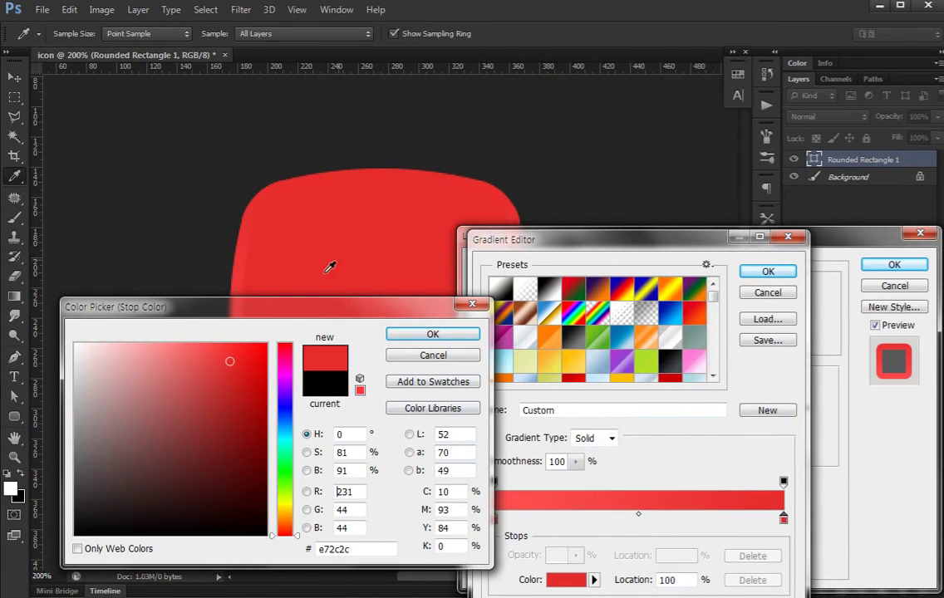
drag(246, 371, 253, 377)
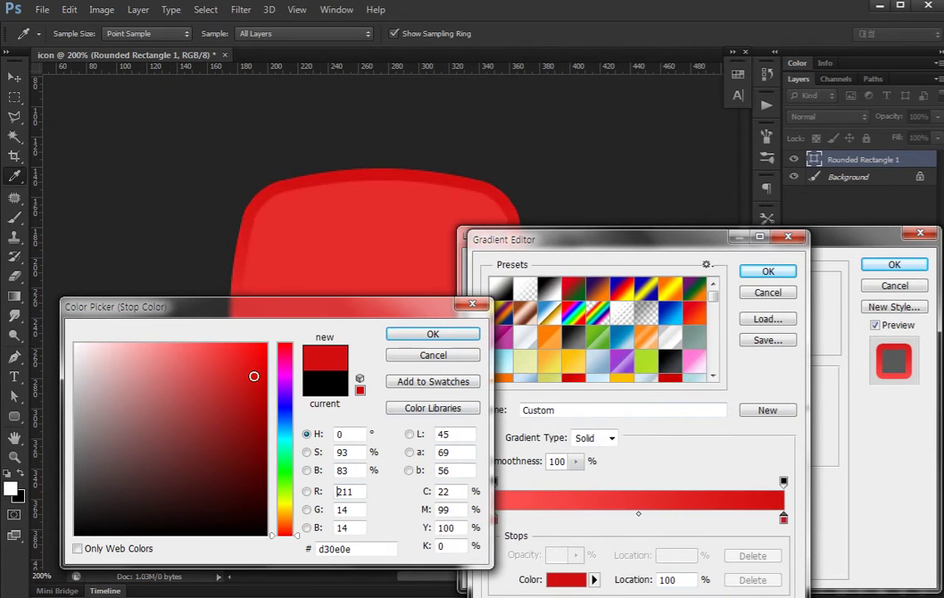
click(429, 335)
click(772, 273)
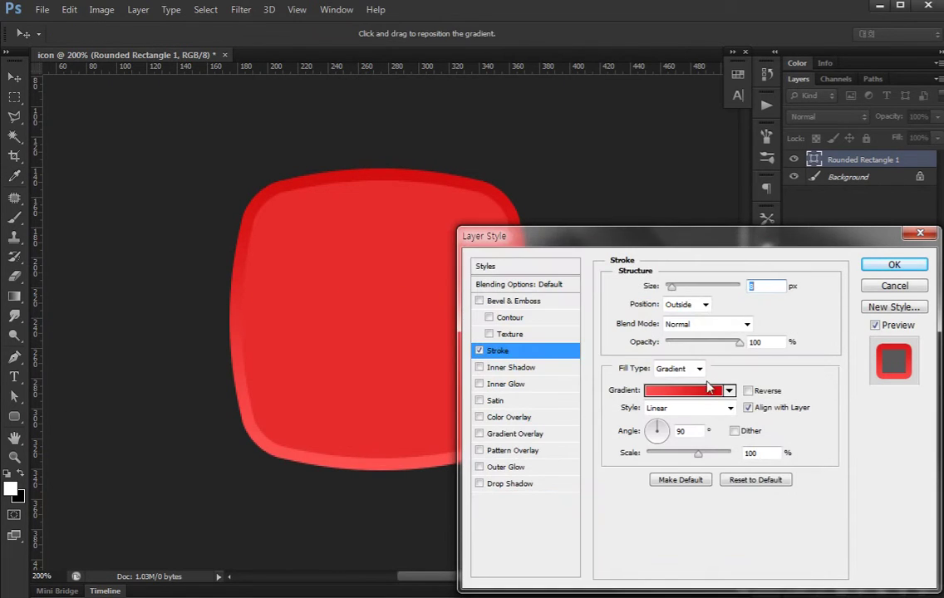
- Set the stroke gradient angle to -90° and deepen its right stop to red d30e0e
click(656, 437)
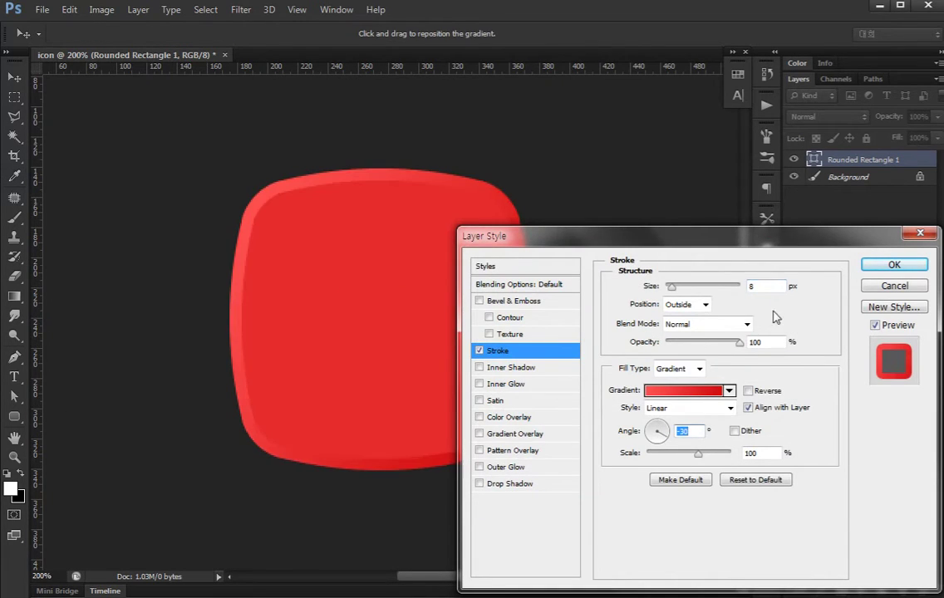
click(685, 390)
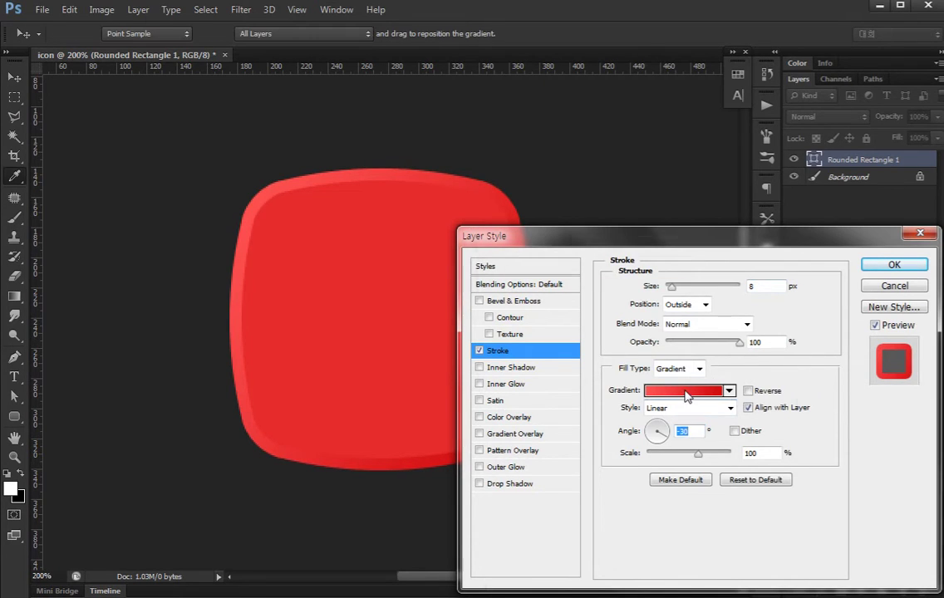
click(784, 522)
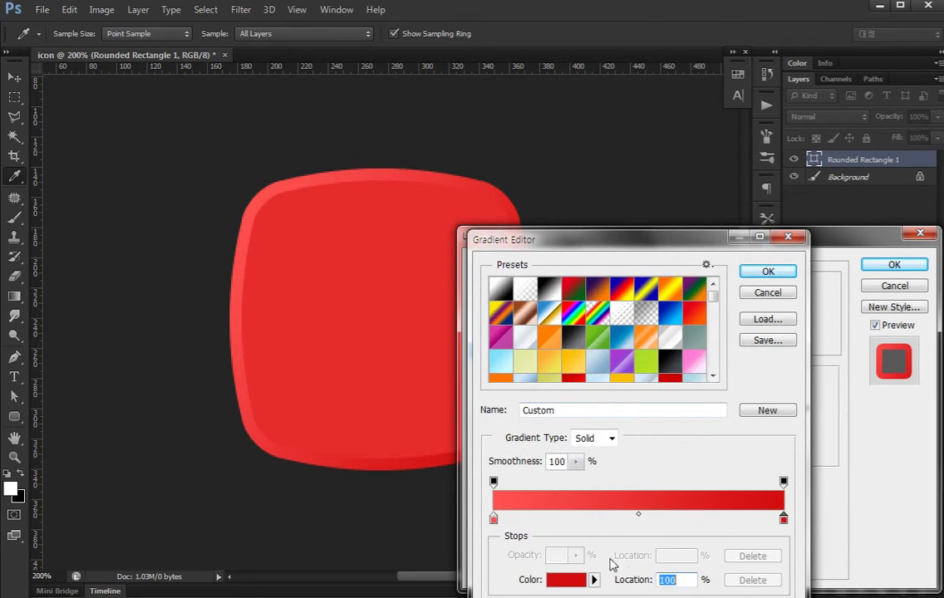
click(562, 585)
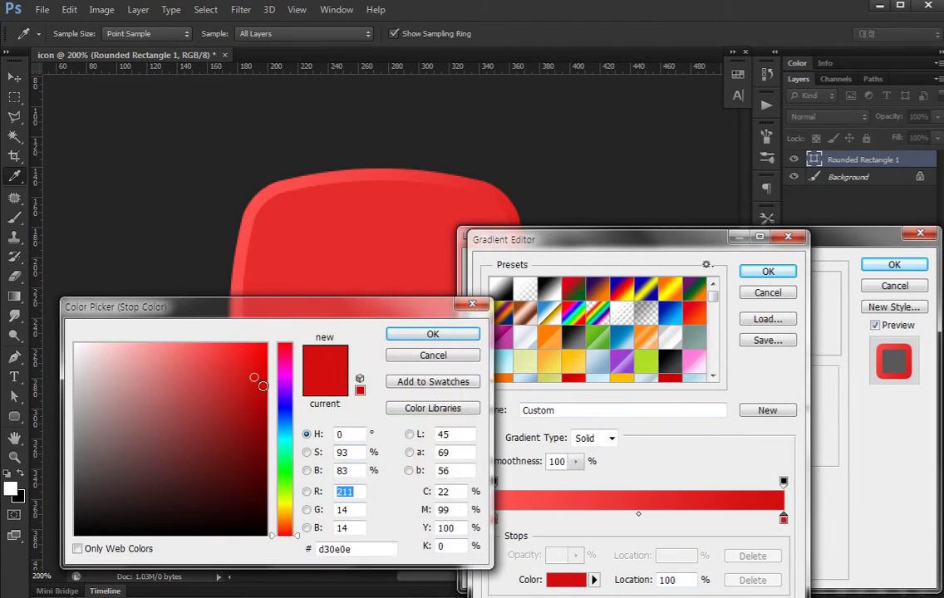
click(265, 386)
click(461, 334)
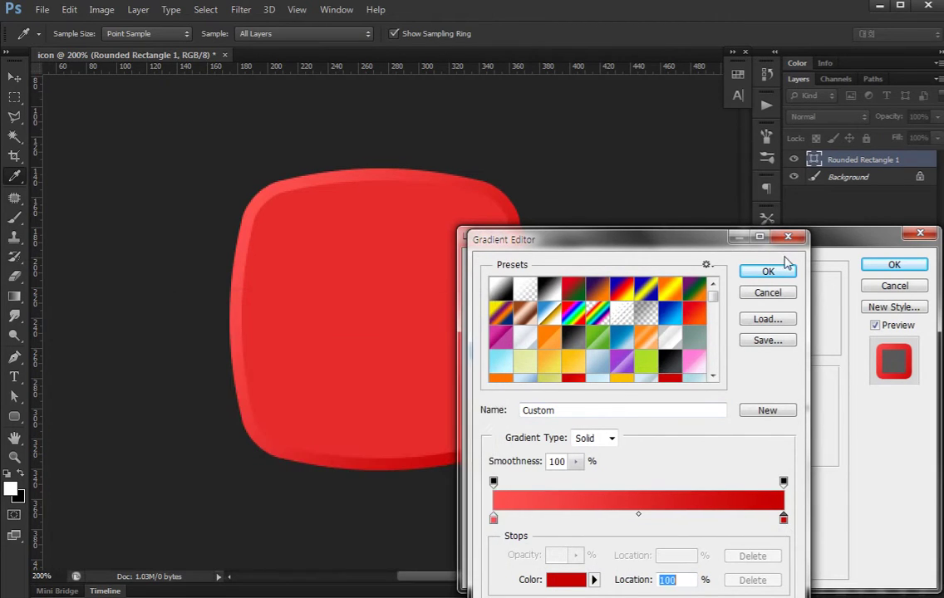
click(773, 271)
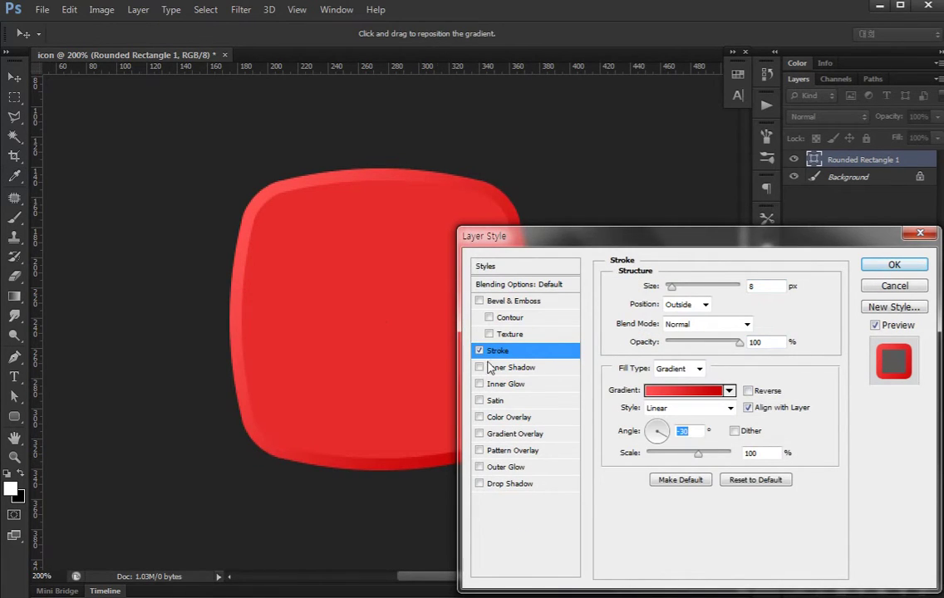
- Enable Gradient Overlay and set its left gradient stop to dark red
drag(271, 338, 255, 360)
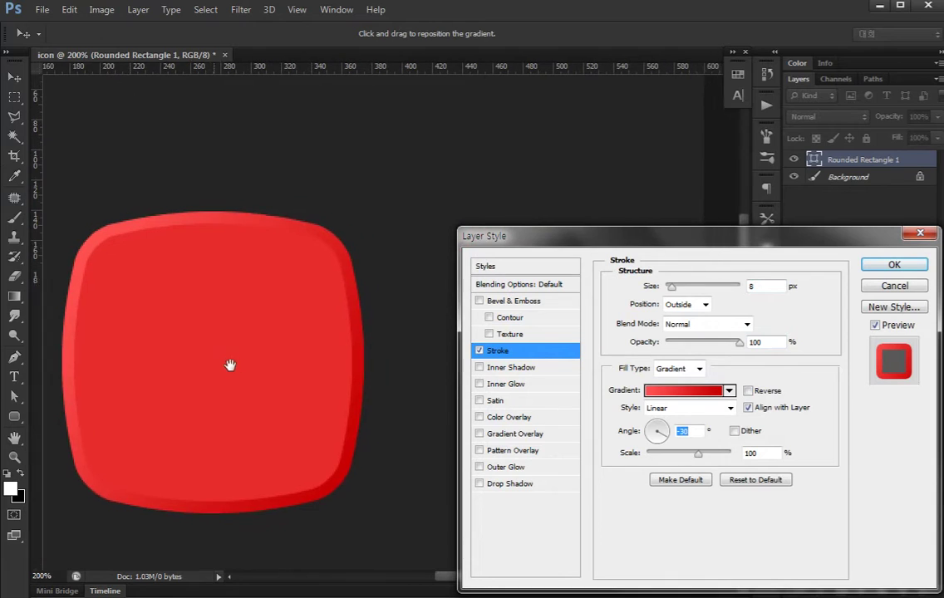
click(479, 434)
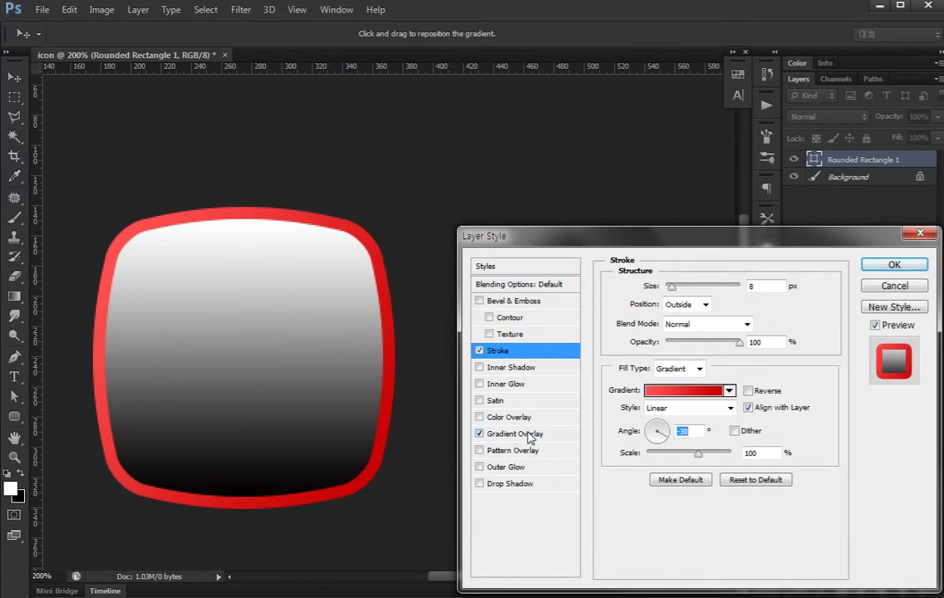
click(531, 436)
click(700, 322)
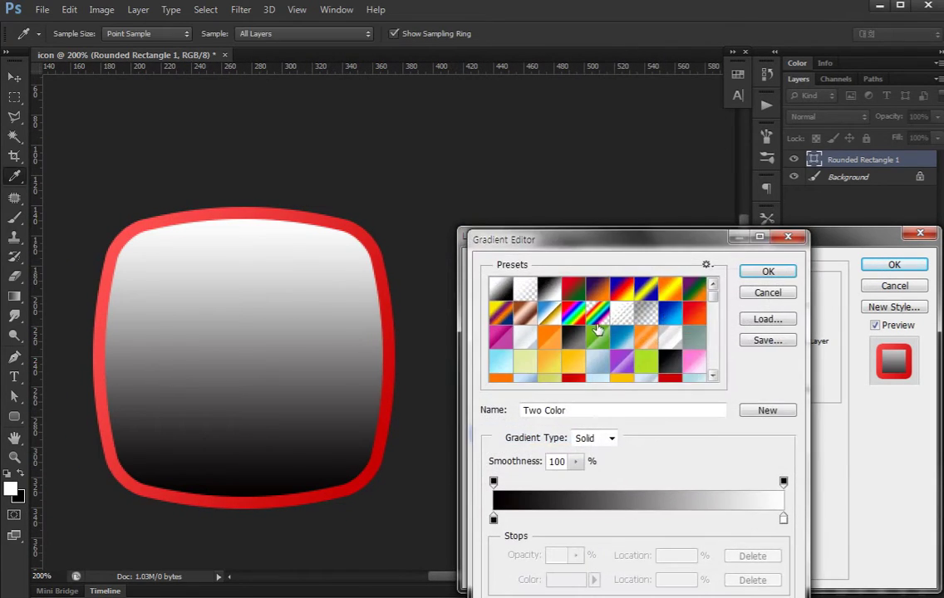
click(493, 520)
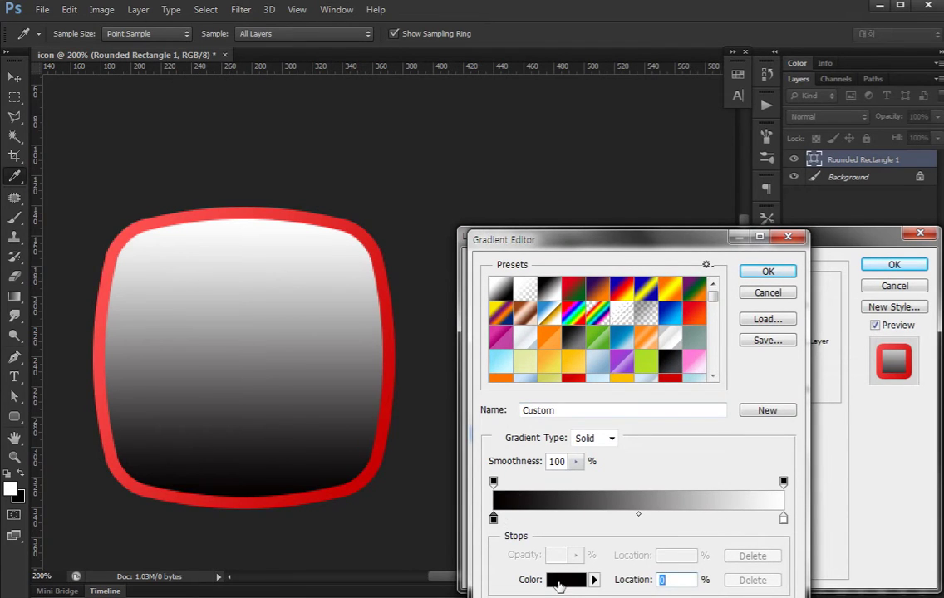
click(558, 584)
click(382, 262)
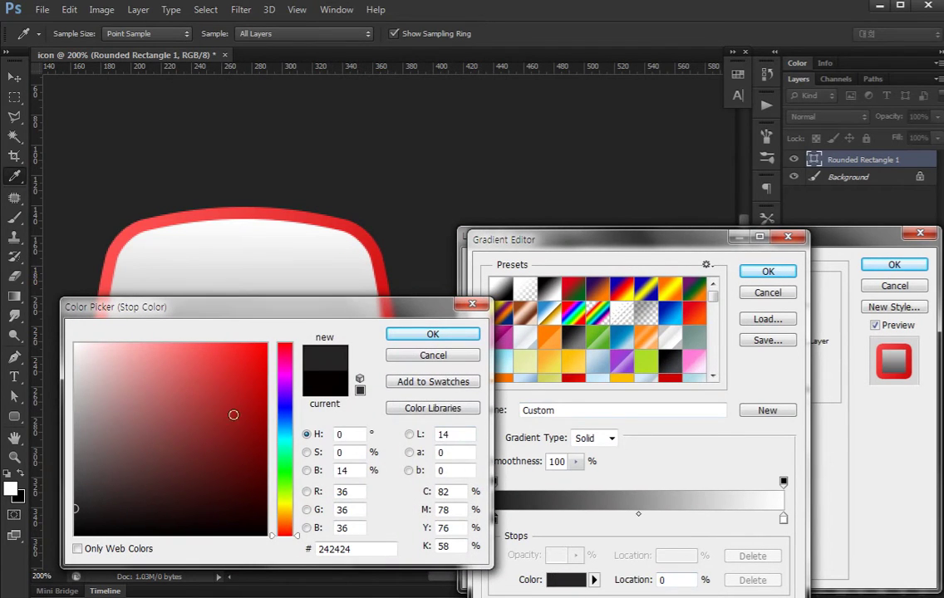
click(432, 334)
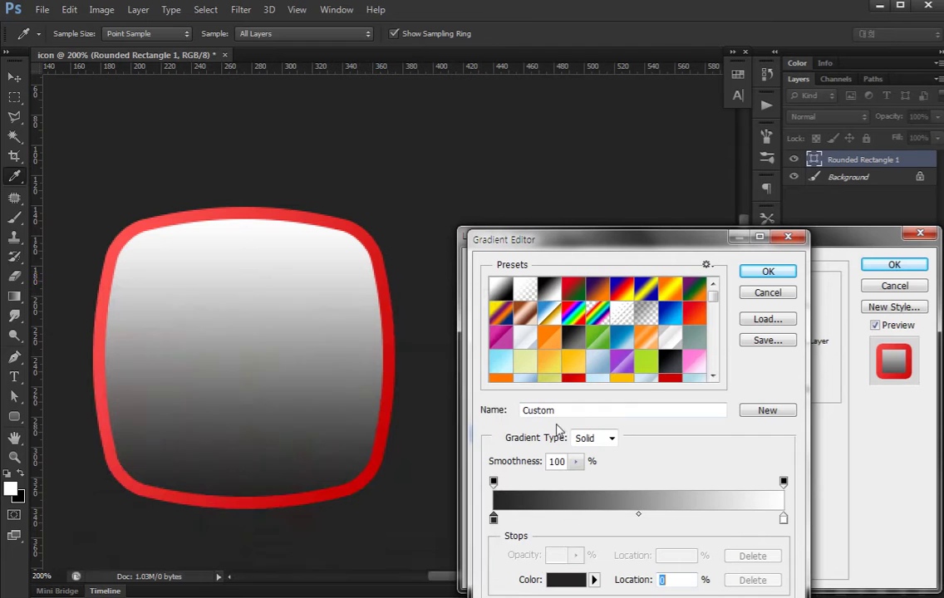
double_click(493, 520)
drag(247, 386, 266, 416)
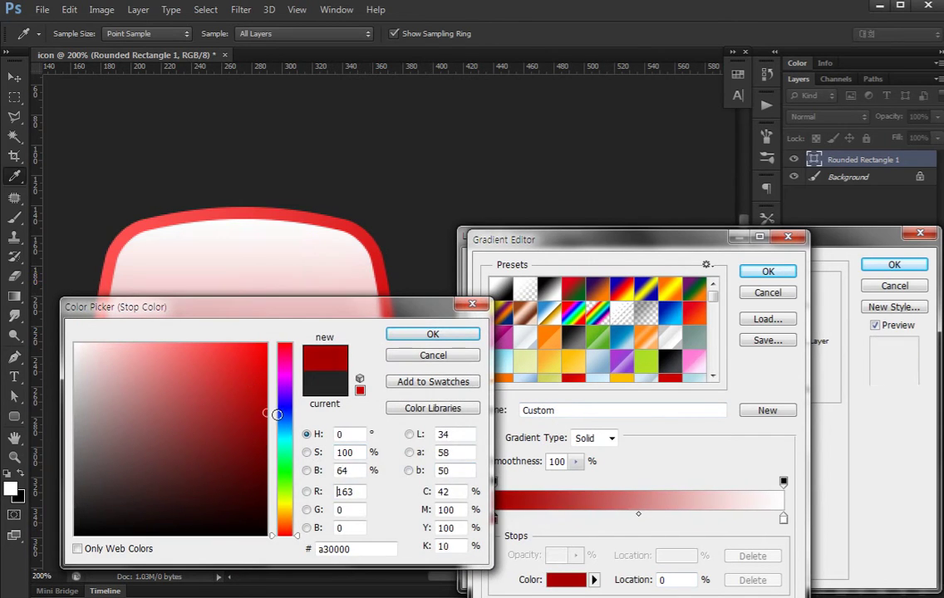
click(419, 336)
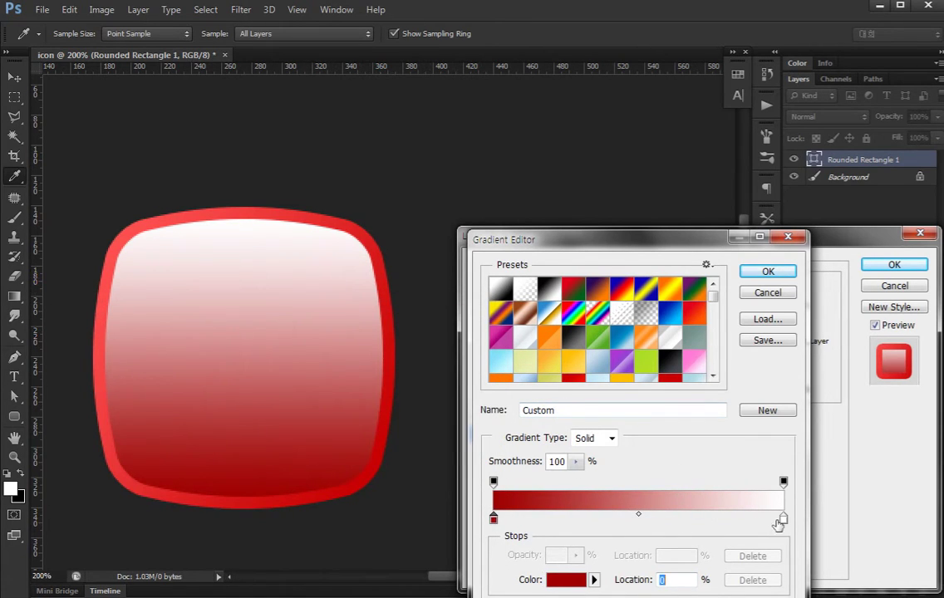
- Set the overlay gradient's right stop to bright red ee4b4b
double_click(783, 520)
click(207, 356)
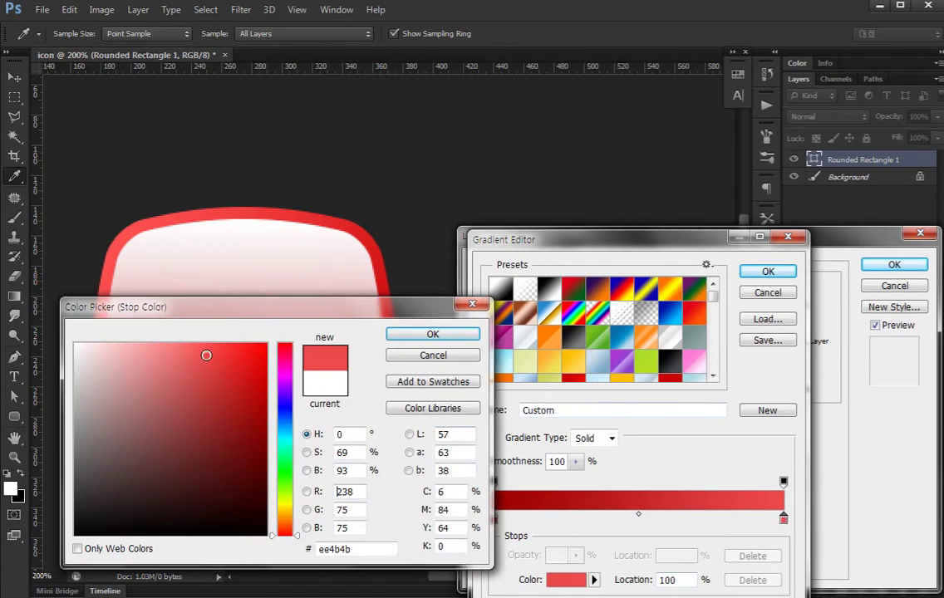
click(395, 333)
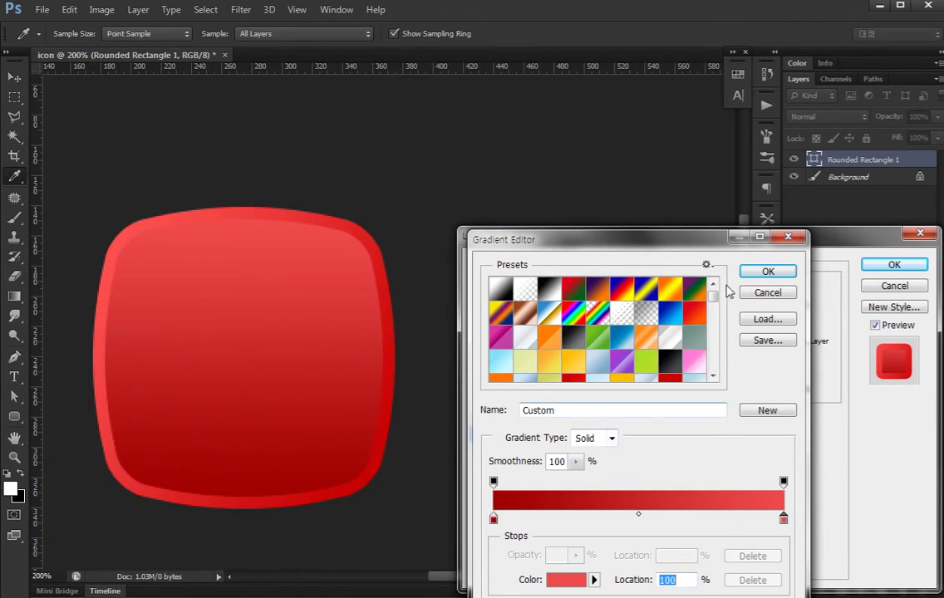
click(768, 272)
- Make the overlay radial and reversed at 150% scale, highlight toward the upper left
click(698, 341)
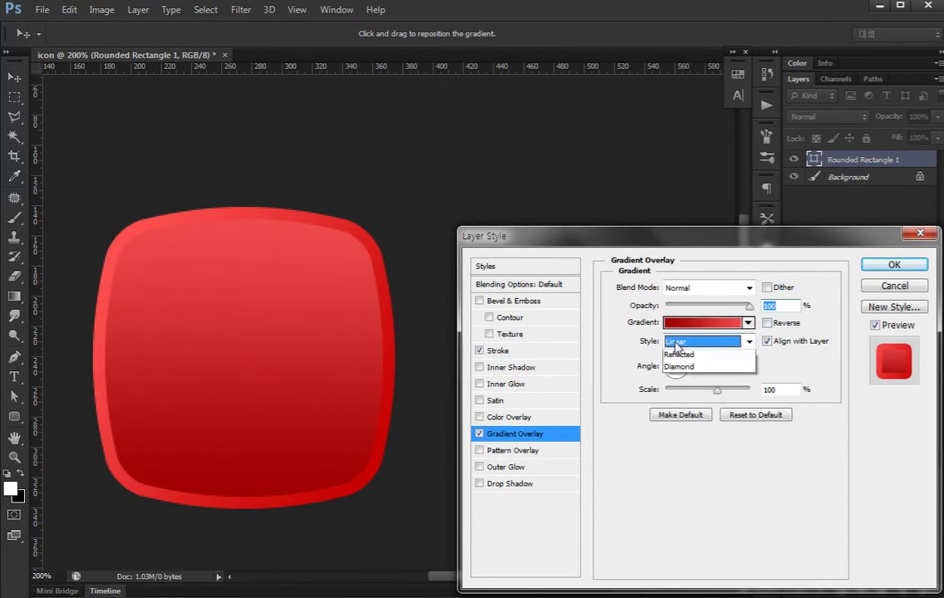
click(690, 369)
click(785, 323)
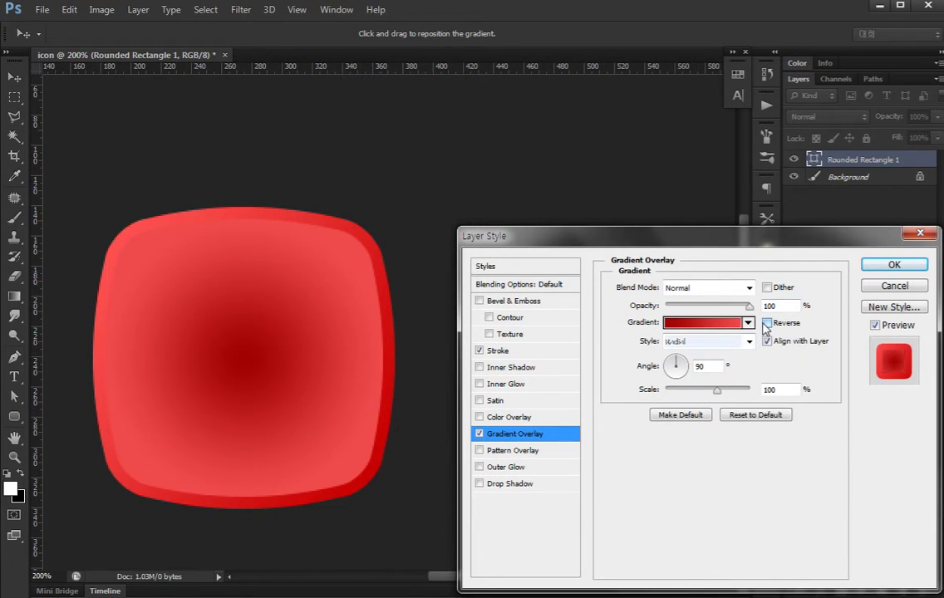
mouse_move(242, 359)
mouse_down()
mouse_move(193, 289)
mouse_move(168, 269)
mouse_move(180, 282)
mouse_up()
drag(711, 390, 810, 381)
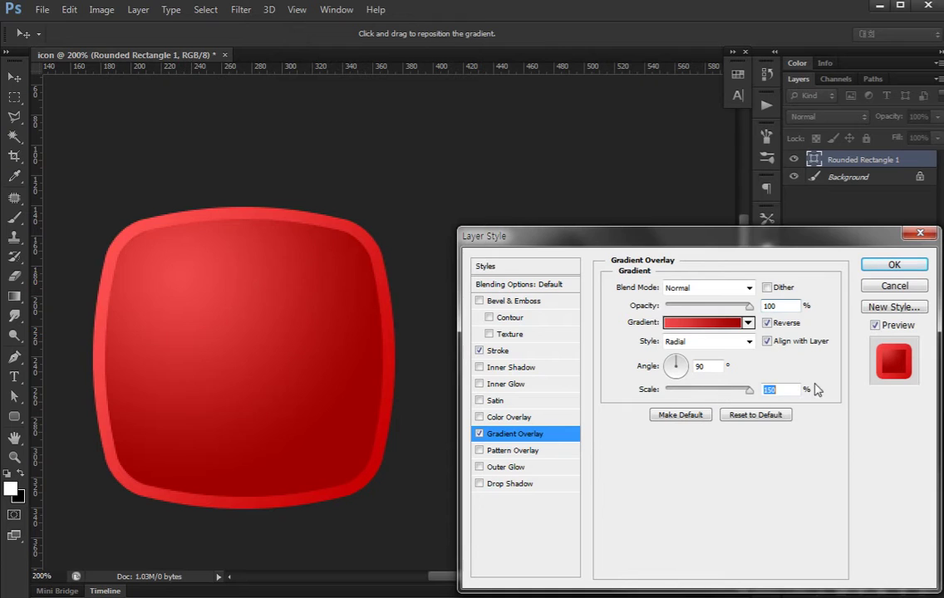
click(680, 324)
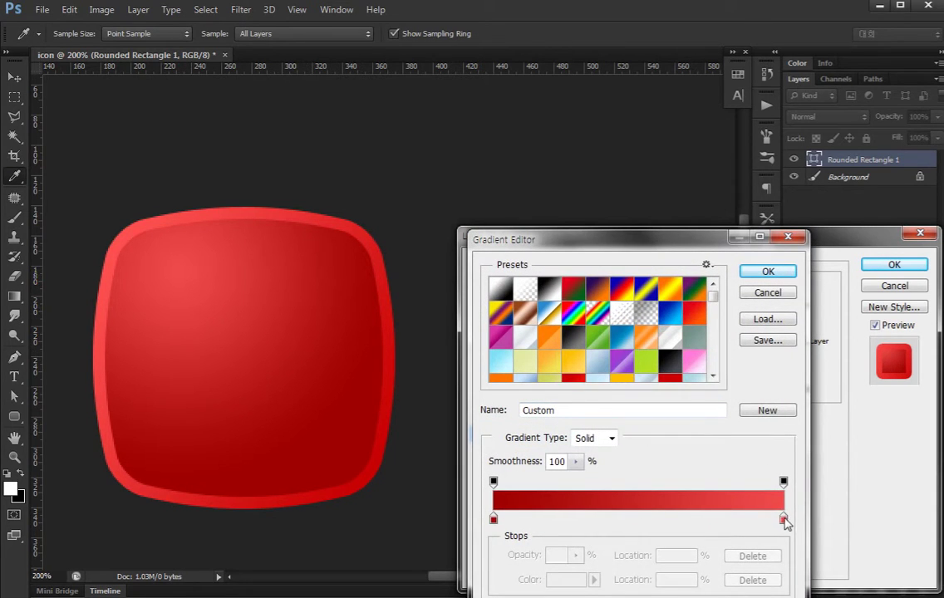
- Add a lighter red ff6e6e end stop and move the middle red stop to about 56%
drag(784, 520, 689, 520)
click(784, 520)
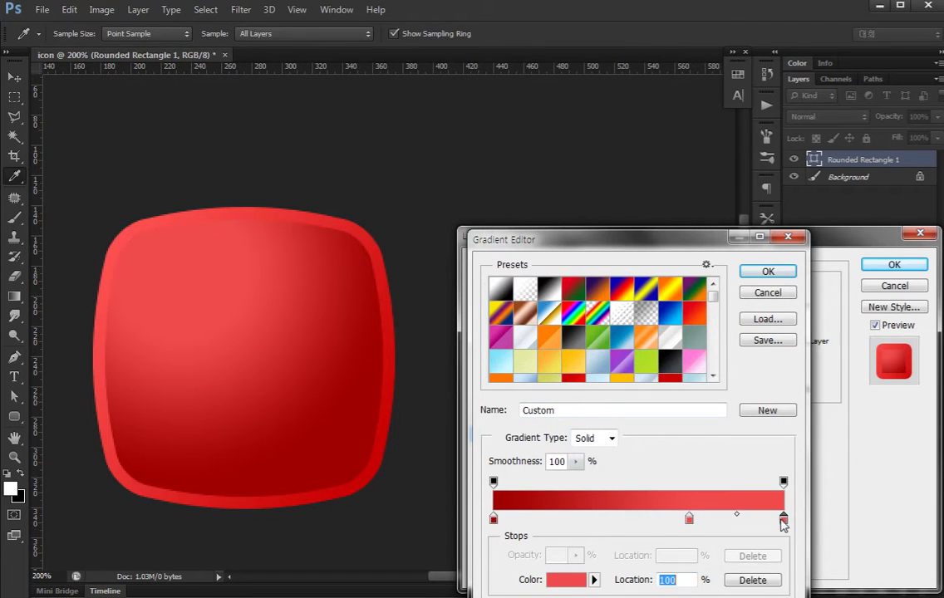
double_click(784, 520)
drag(202, 344, 184, 340)
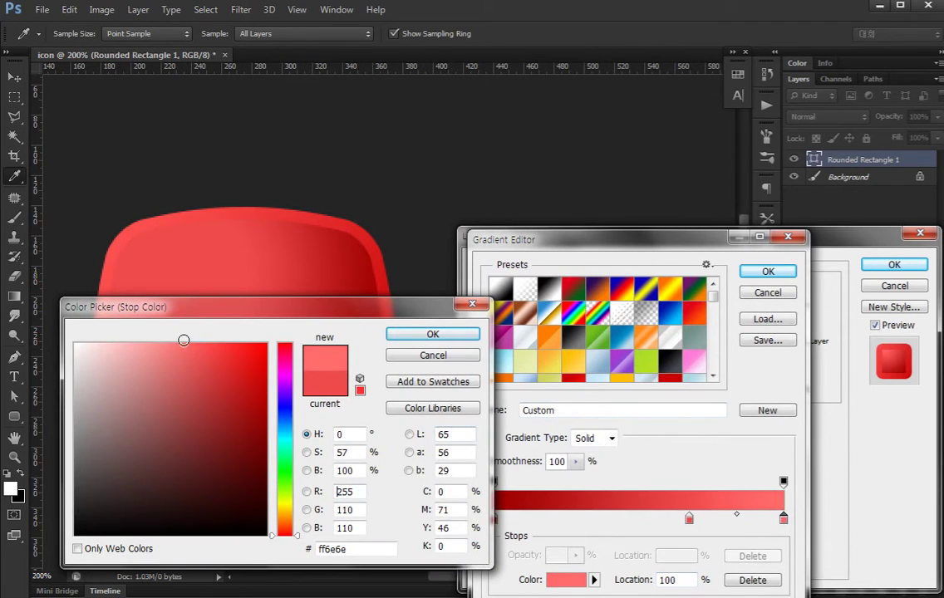
click(440, 334)
drag(689, 519, 640, 521)
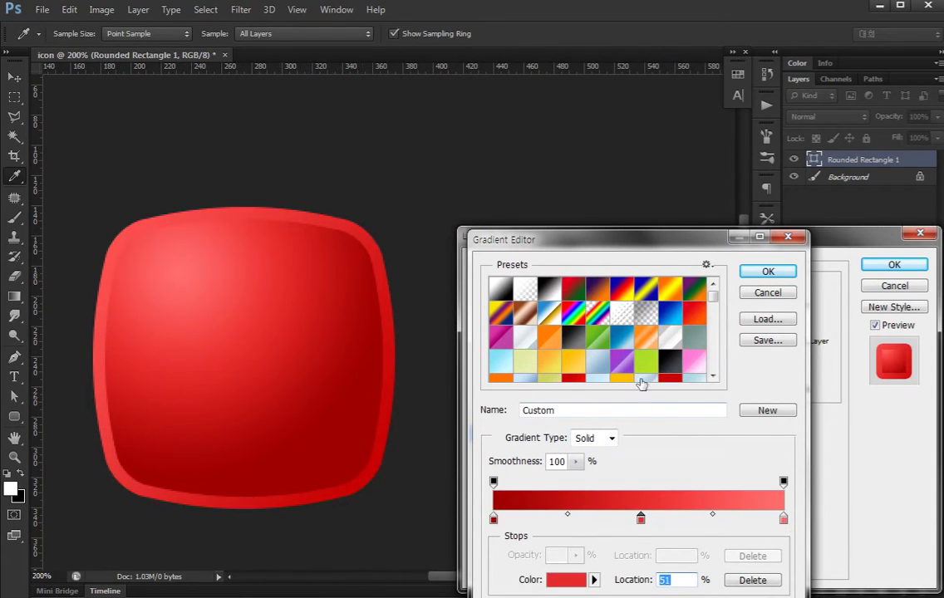
click(766, 273)
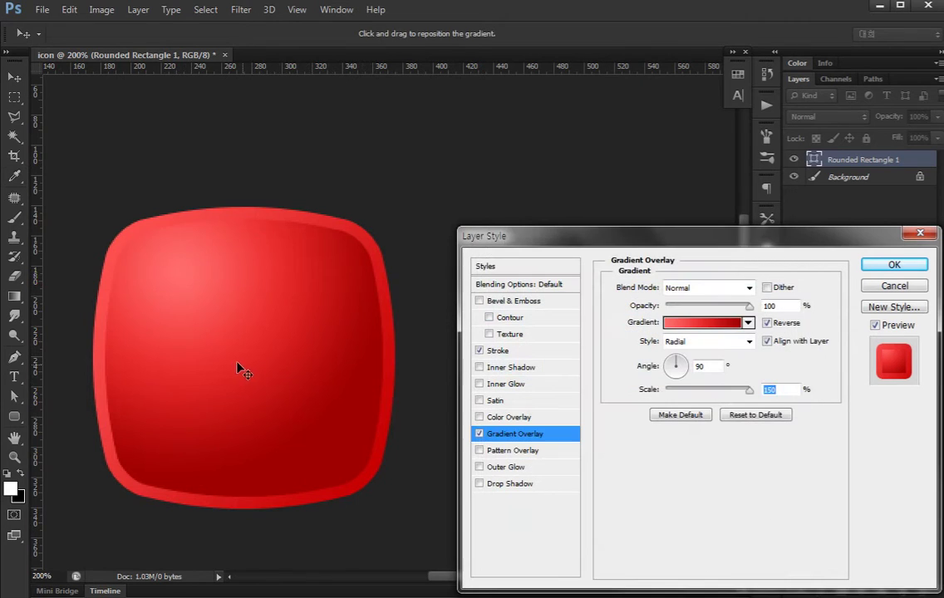
- Apply the stroke and overlay effects, then reopen the layer style and enable Inner Glow
click(894, 264)
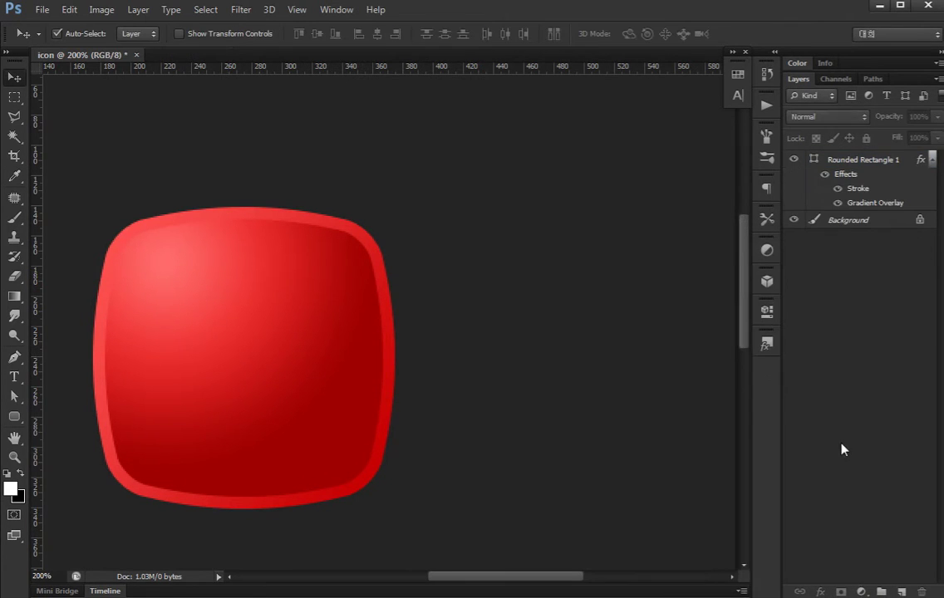
mouse_move(205, 302)
mouse_down()
mouse_move(342, 259)
mouse_move(306, 371)
mouse_up()
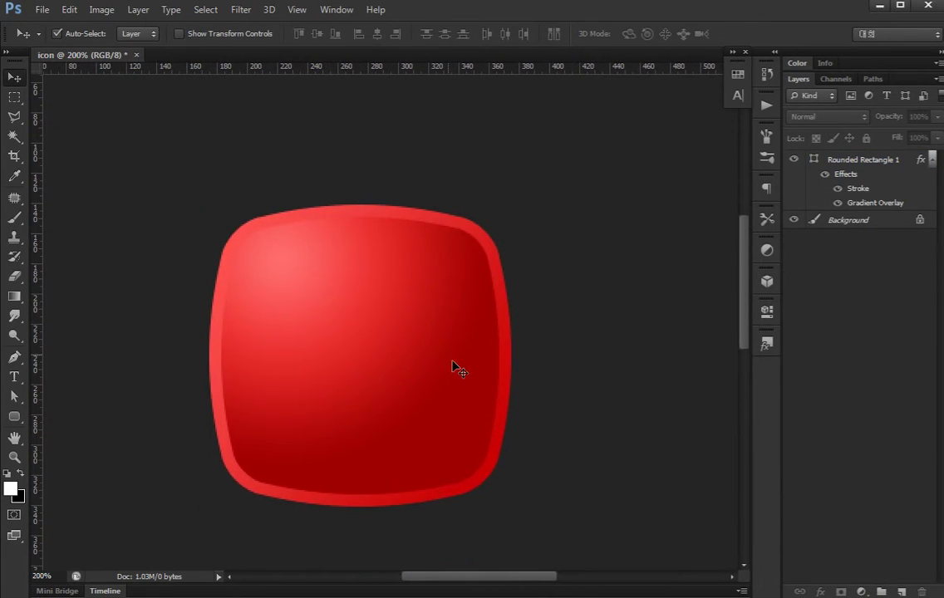
click(453, 366)
double_click(877, 203)
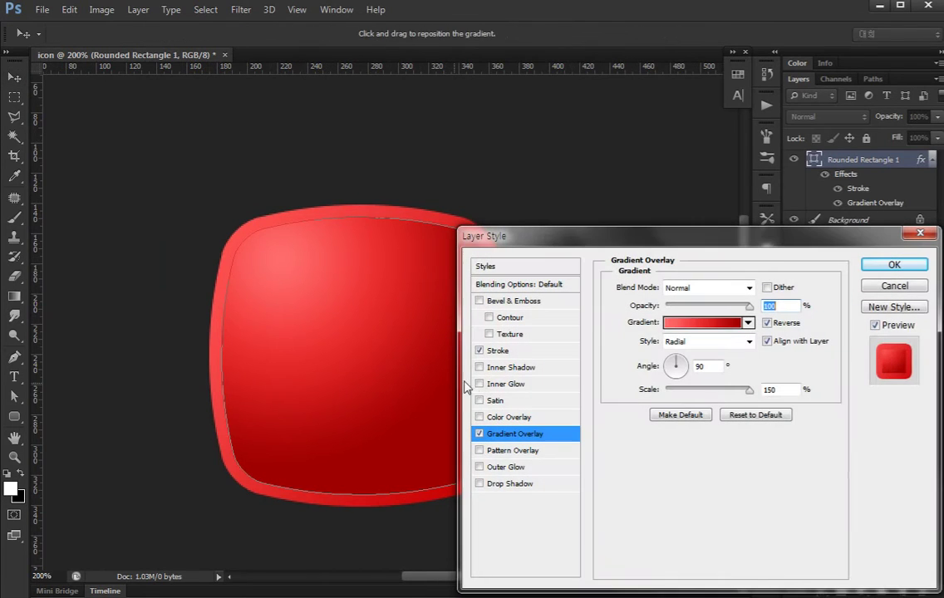
click(479, 368)
click(524, 368)
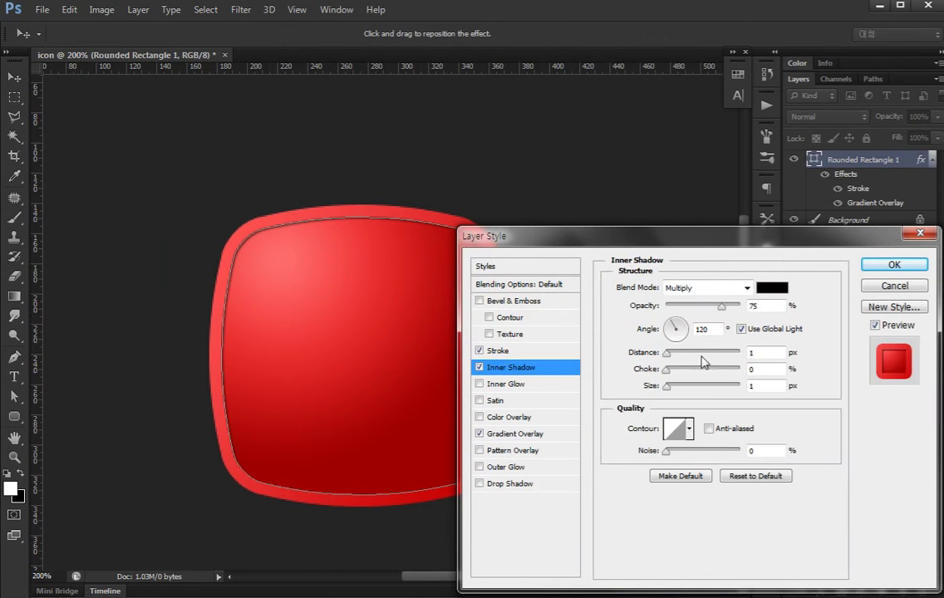
click(479, 368)
click(480, 384)
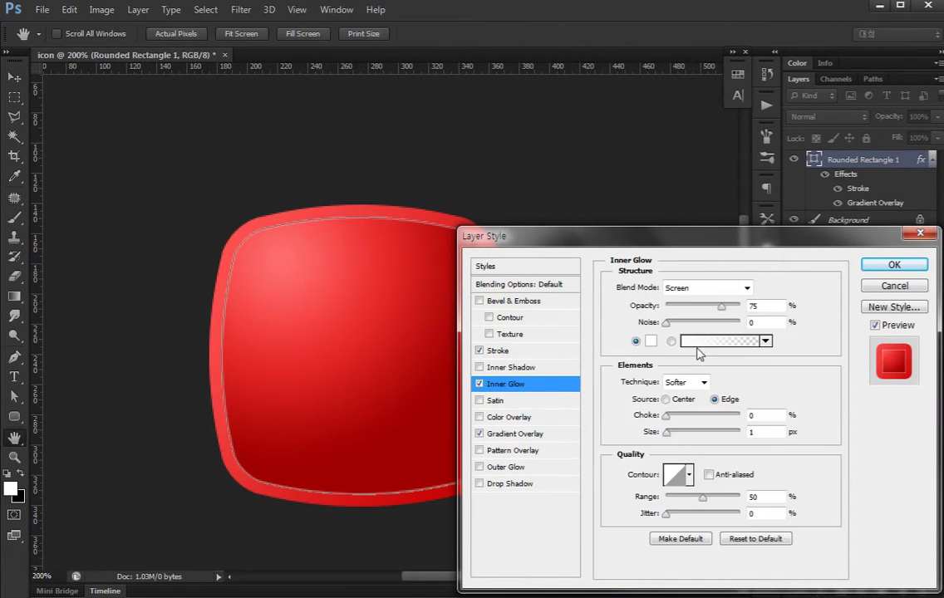
- Give the inner glow a red colour sampled from the icon and about 40 px size
drag(668, 432, 675, 432)
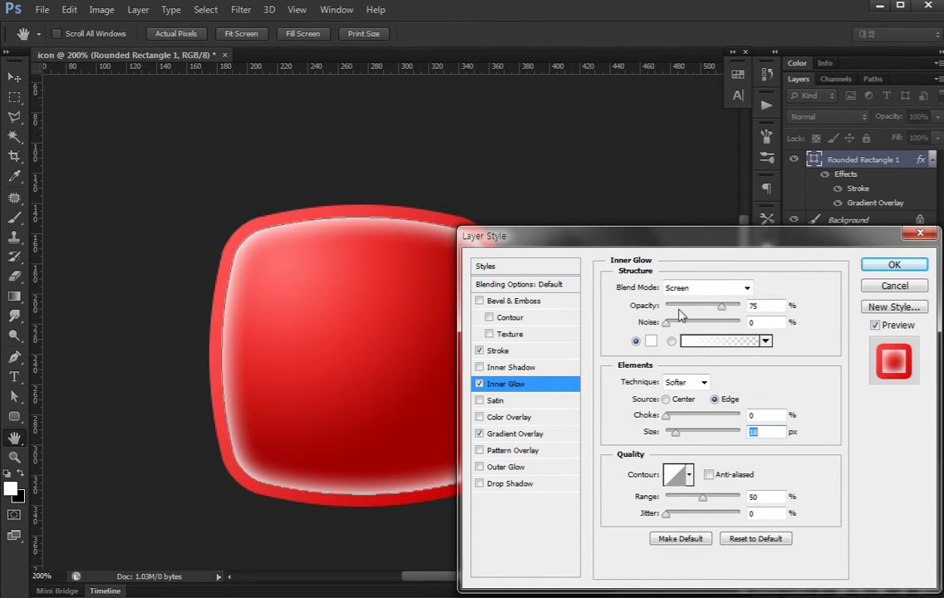
click(650, 341)
click(390, 266)
click(414, 254)
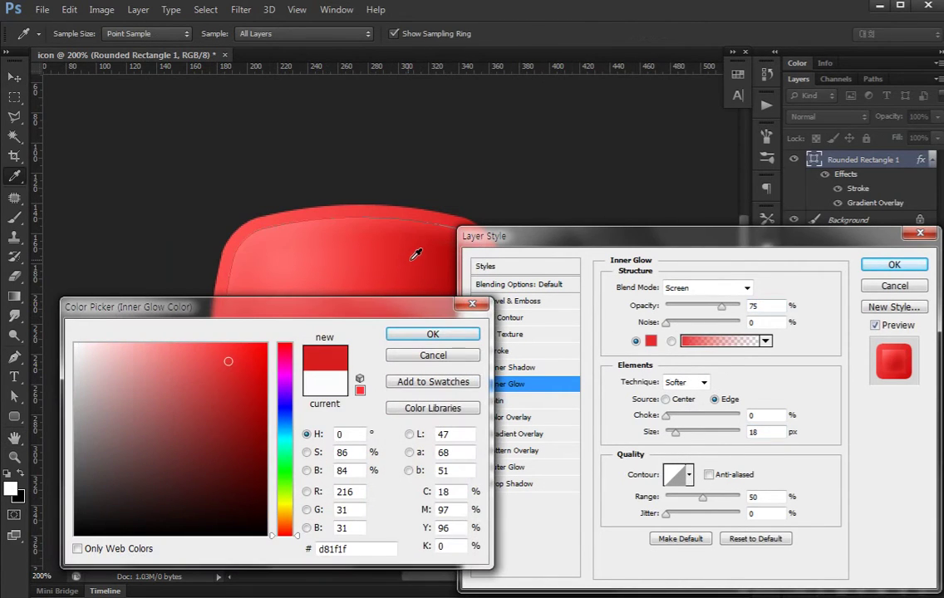
click(375, 257)
click(343, 255)
click(366, 256)
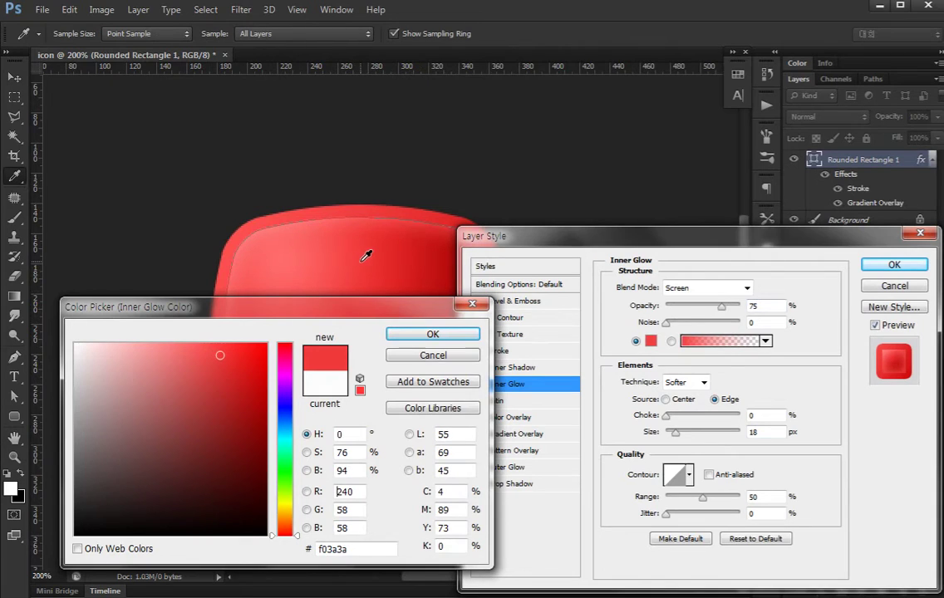
click(433, 332)
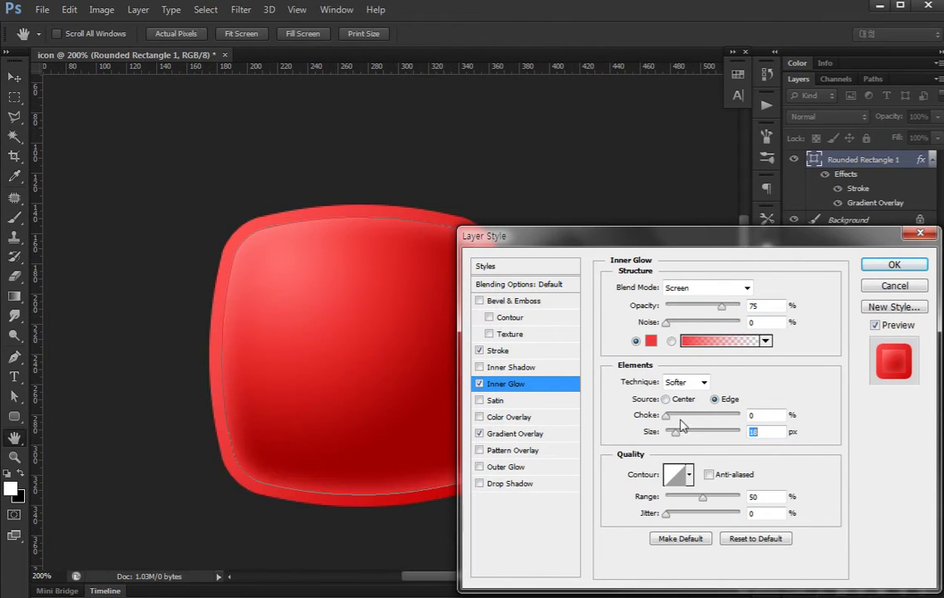
drag(678, 431, 682, 434)
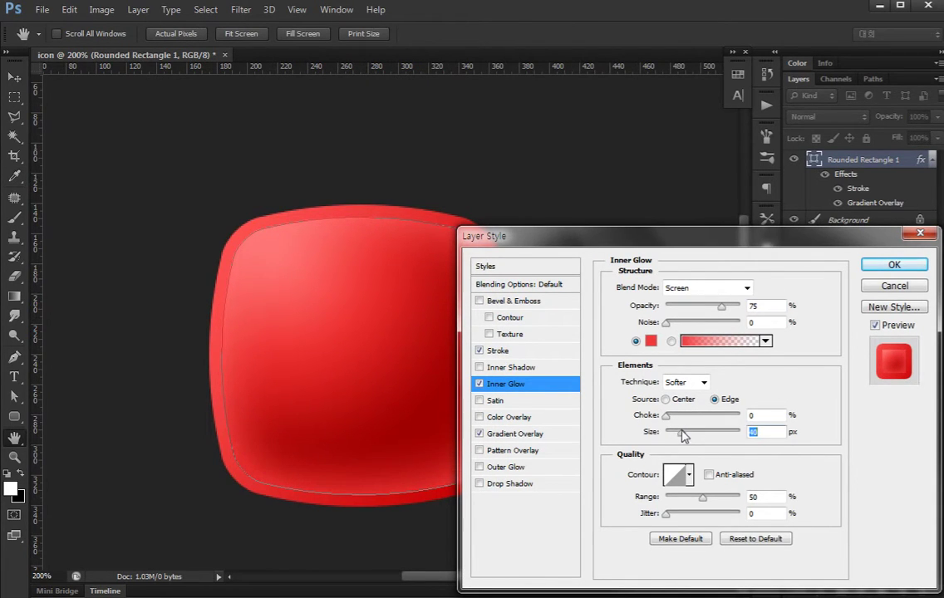
click(895, 264)
drag(513, 327, 498, 331)
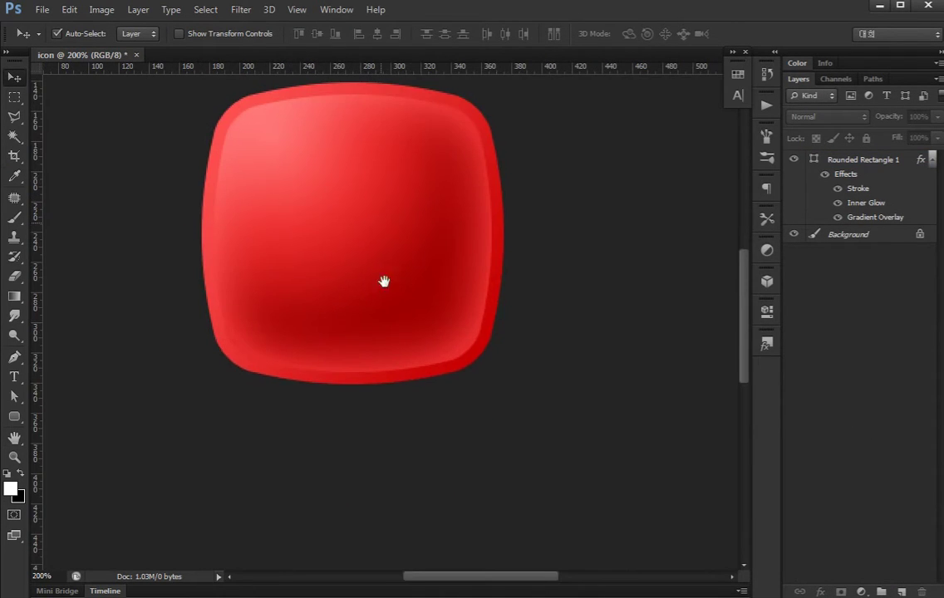
- Paint a white brush dot near the icon's top-left on a new Layer 1
drag(383, 282, 400, 375)
click(304, 324)
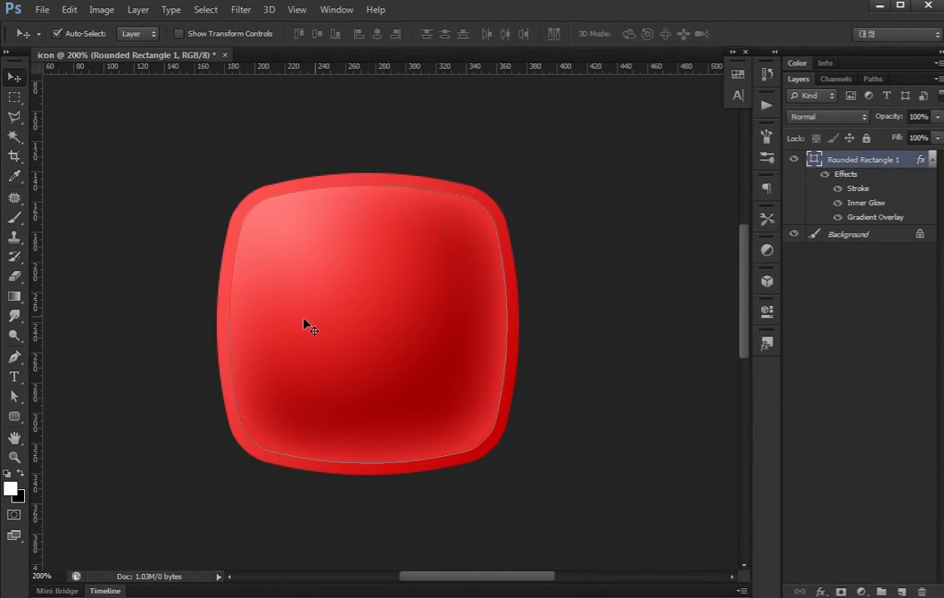
key(b)
key(ctrl+shift+alt+n)
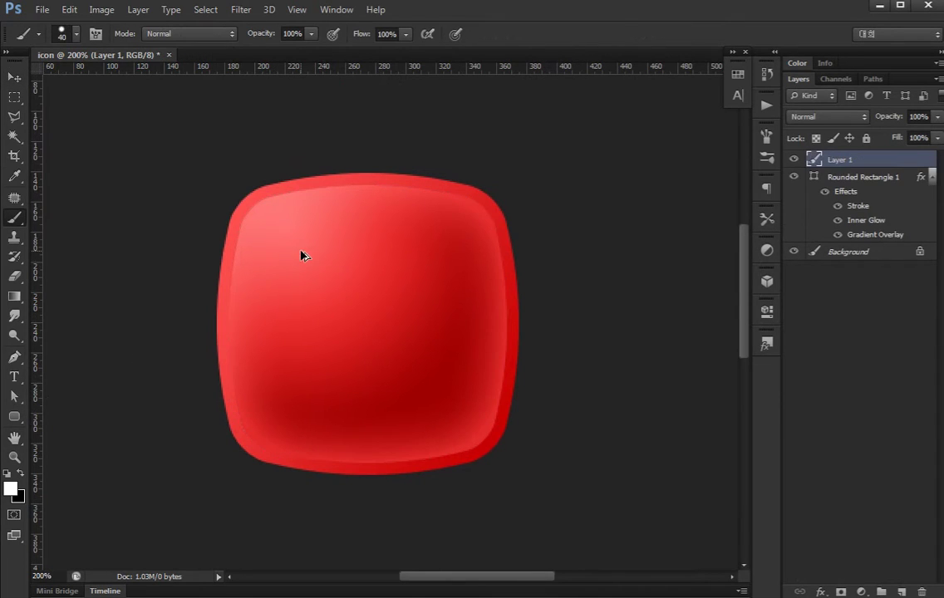
click(931, 177)
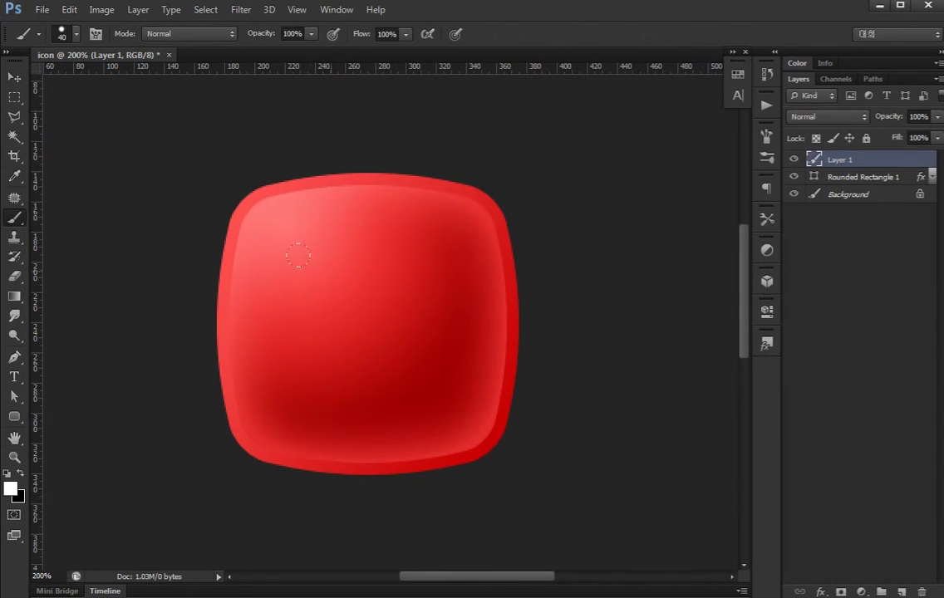
click(276, 234)
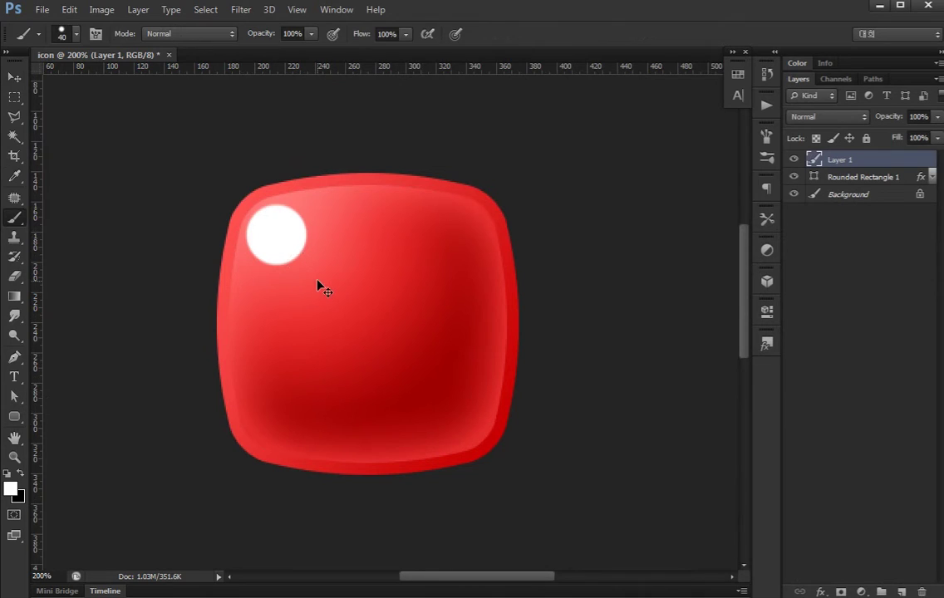
- Squash, rotate about 75° and shrink the white dot into a small tilted oval
key(ctrl+t)
drag(311, 273, 263, 251)
key(Return)
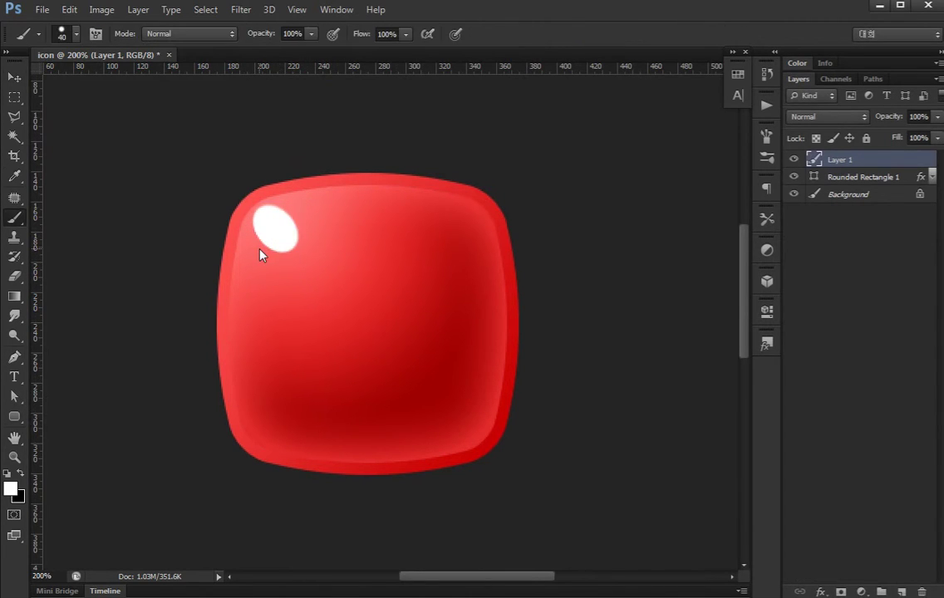
key(ctrl+t)
mouse_move(375, 190)
mouse_down()
mouse_move(371, 288)
mouse_move(347, 313)
mouse_up()
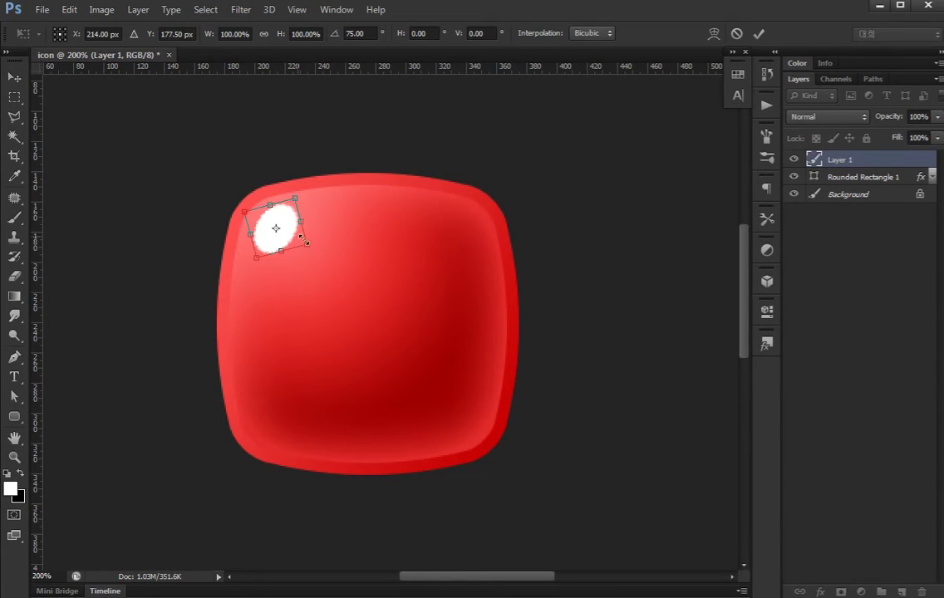
drag(305, 242, 285, 237)
key(Return)
key(v)
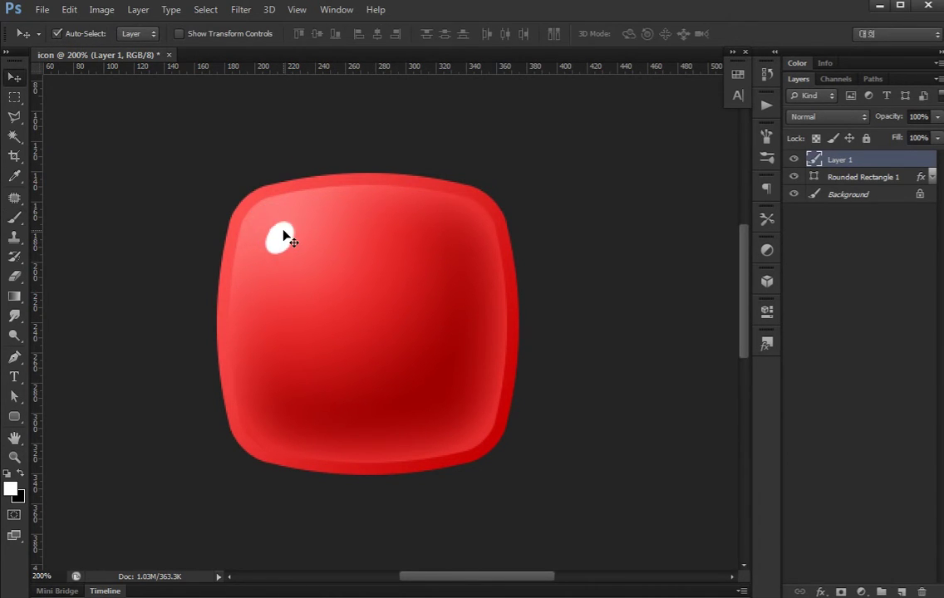
- Copy the oval up-right as a smaller highlight, nudge both, and duplicate them to Layer 1 copy
key(ctrl+j)
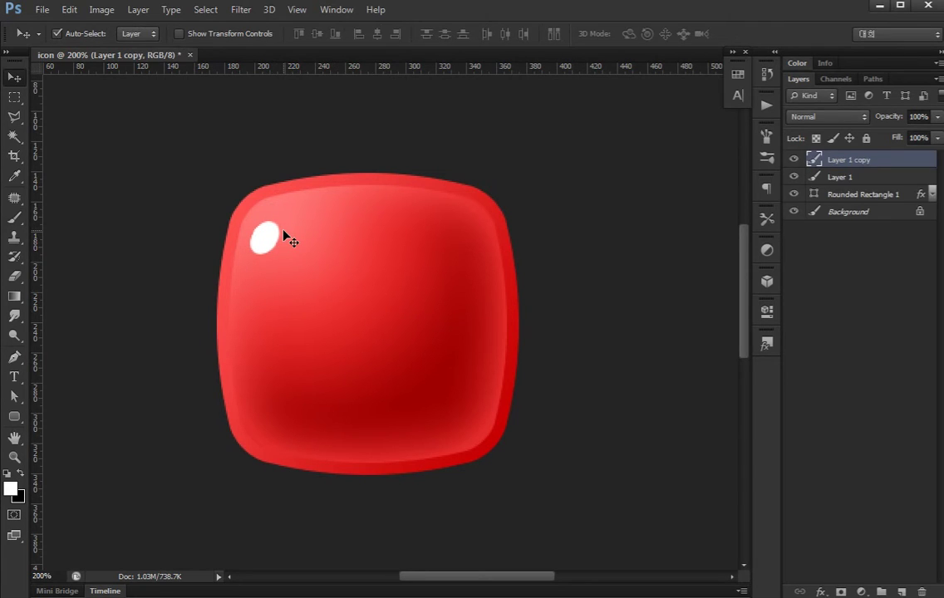
key(ctrl+z)
key(m)
drag(221, 200, 316, 284)
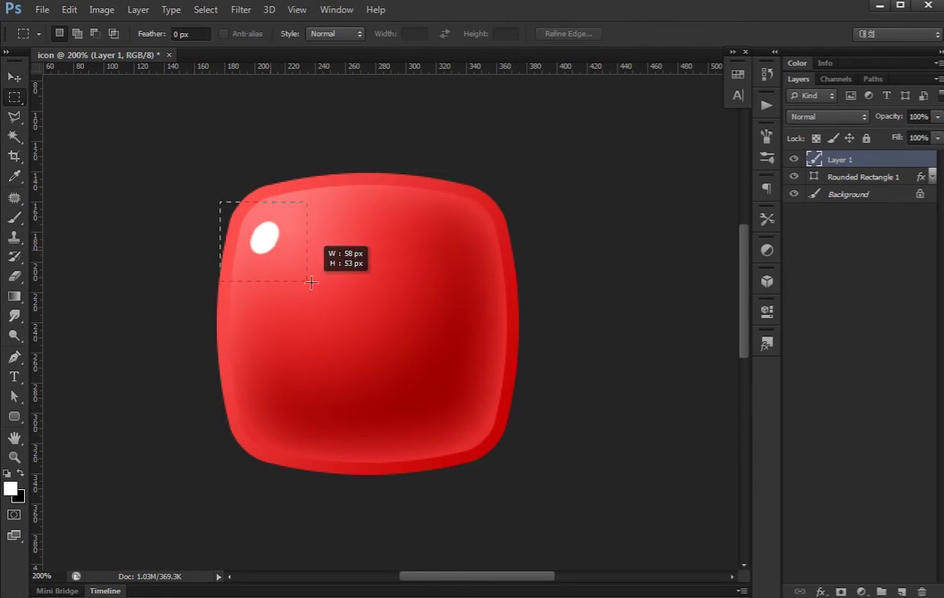
mouse_move(263, 236)
mouse_down()
mouse_move(301, 198)
mouse_move(347, 205)
mouse_move(350, 216)
mouse_up()
key(ctrl+t)
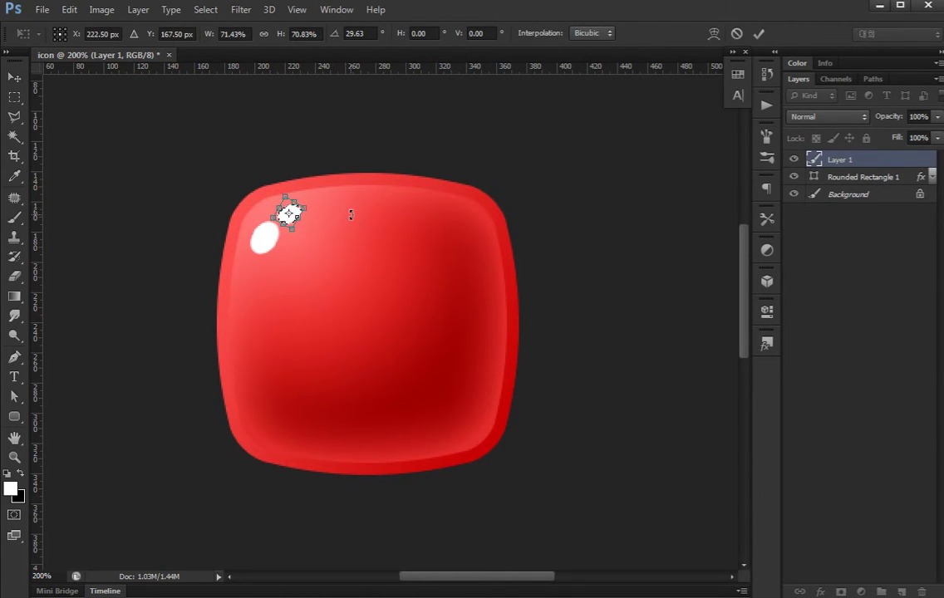
key(Return)
key(v)
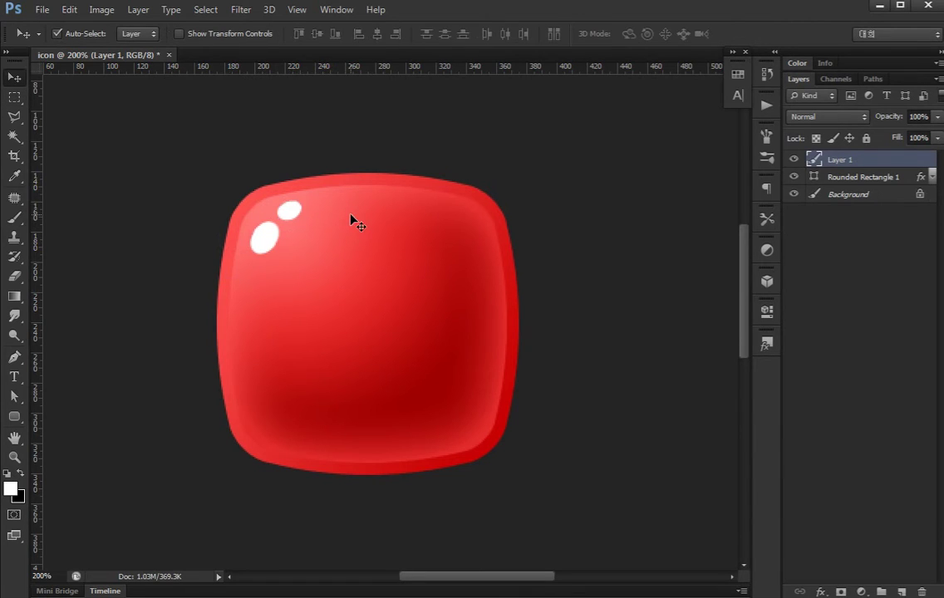
key(Left)
key(Left)
key(Down)
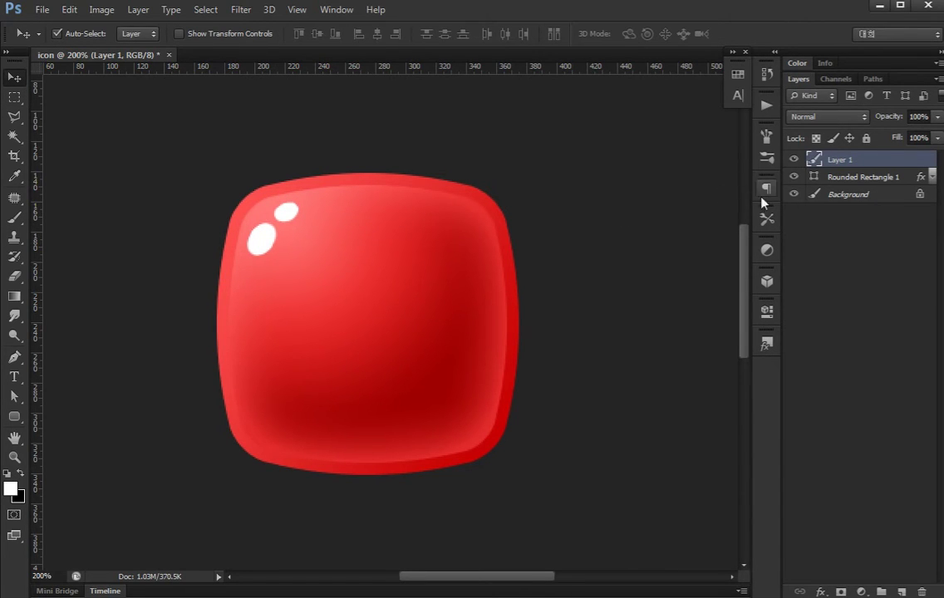
key(ctrl+j)
- Flip the duplicated highlights vertically, rotate them into the bottom-right corner, and set 20% opacity
key(ctrl+t)
right_click(270, 234)
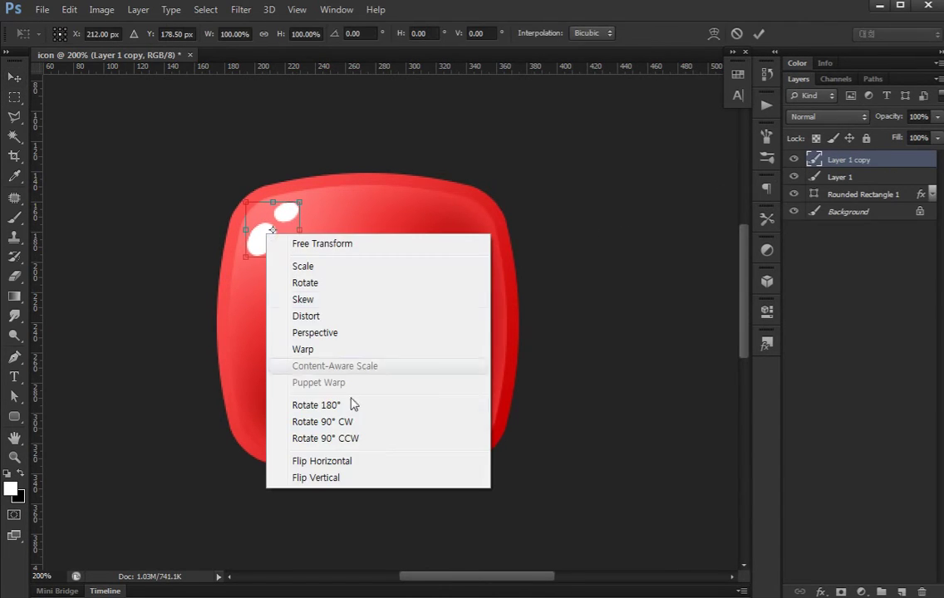
click(347, 485)
mouse_move(290, 248)
mouse_down()
mouse_move(466, 431)
mouse_move(535, 327)
mouse_move(528, 319)
mouse_up()
key(Return)
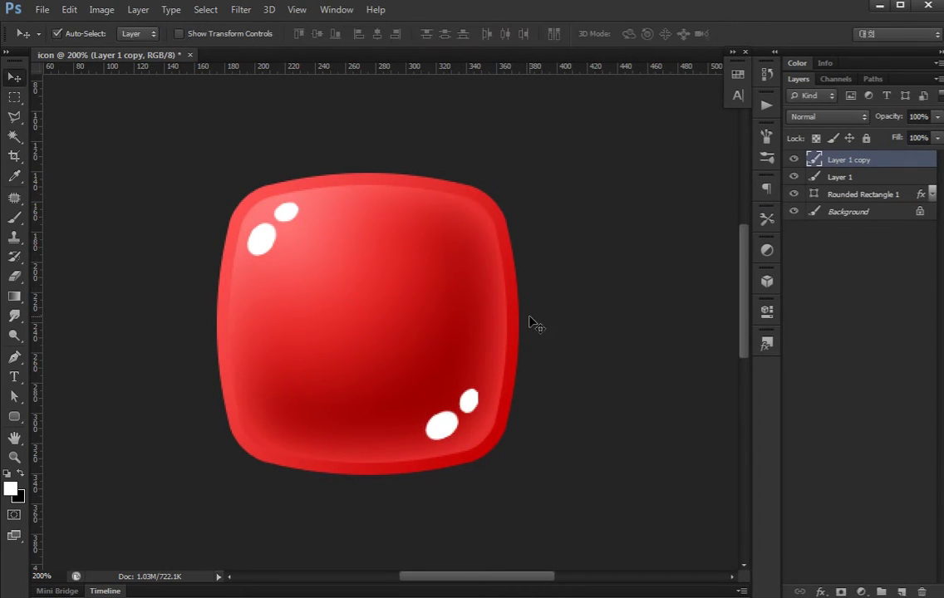
key(5)
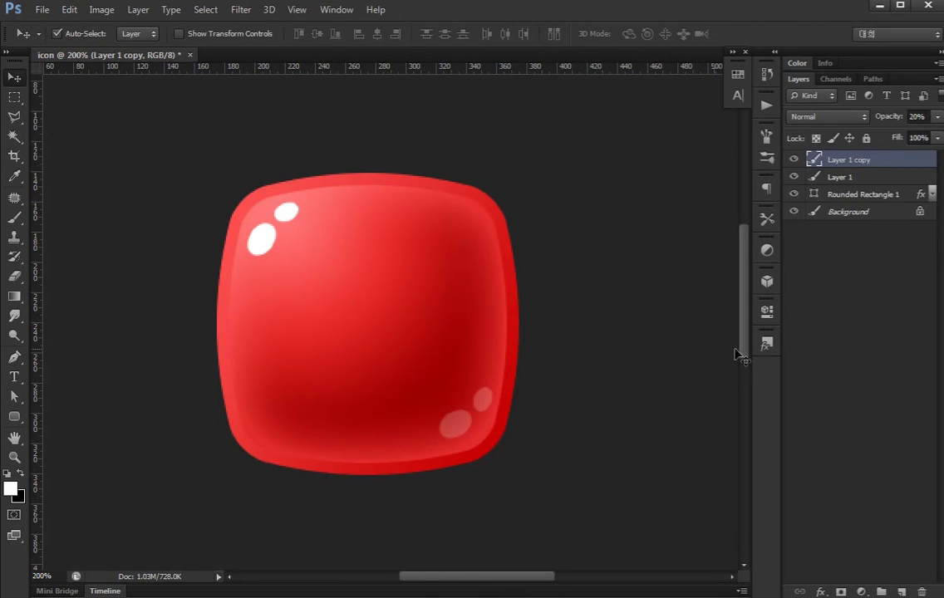
- Deselect the highlight copy and reframe the view on the icon
click(737, 356)
drag(502, 368, 487, 383)
click(485, 443)
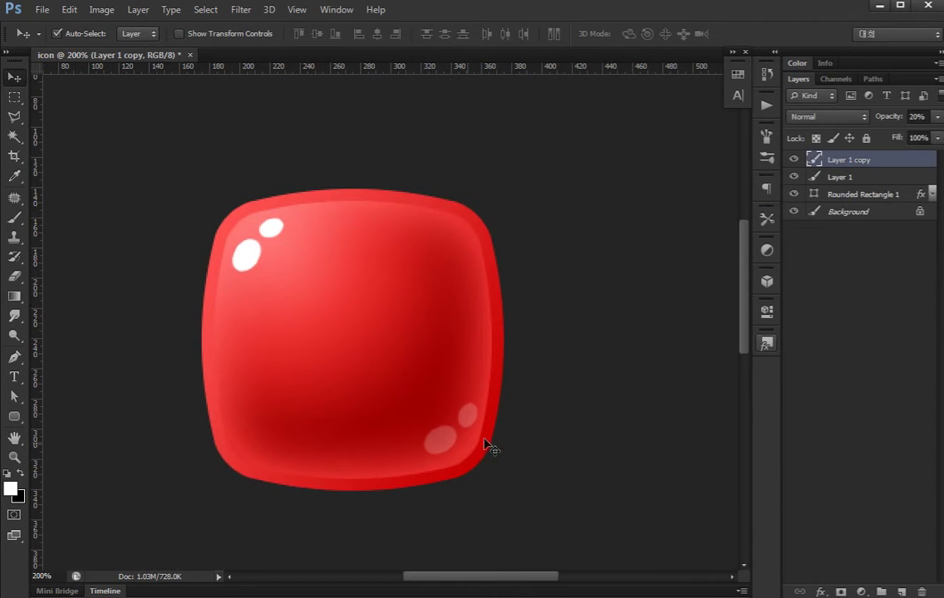
click(884, 281)
key(ctrl+minus)
key(ctrl+minus)
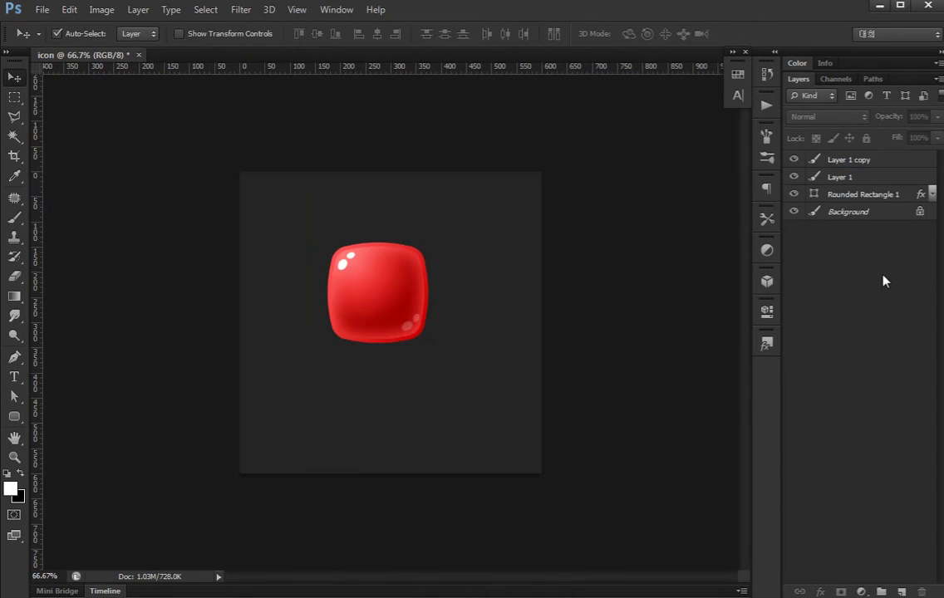
key(ctrl+plus)
key(ctrl+plus)
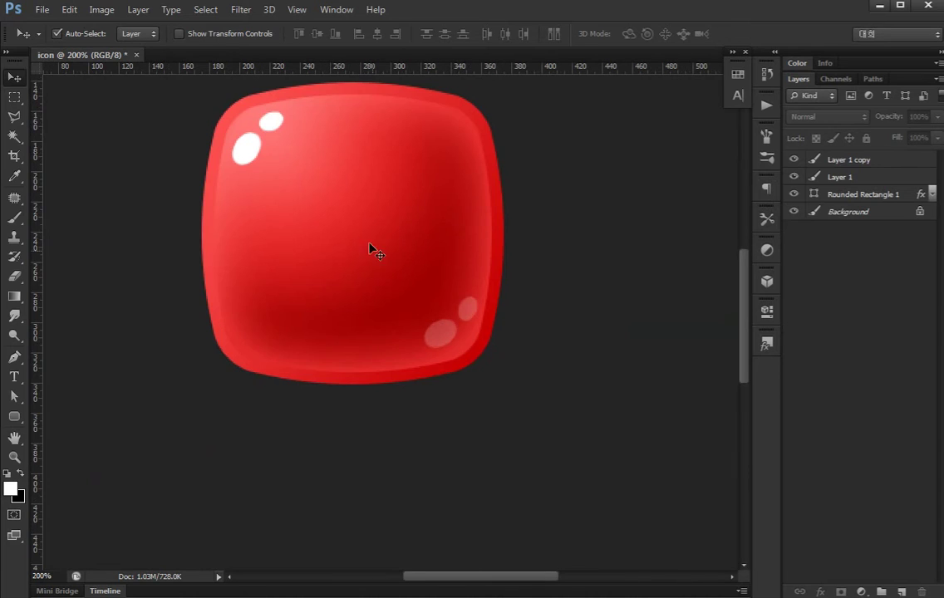
scroll(416, 245, up, 2)
- Open Rounded Rectangle 1's Stroke settings, keeping a Linear gradient style, to edit its gradient
click(498, 269)
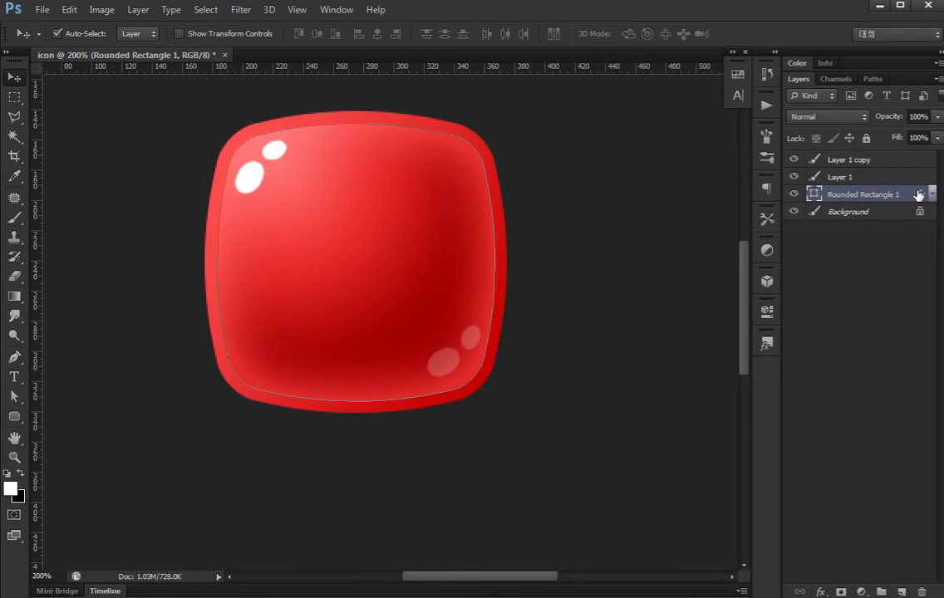
double_click(917, 194)
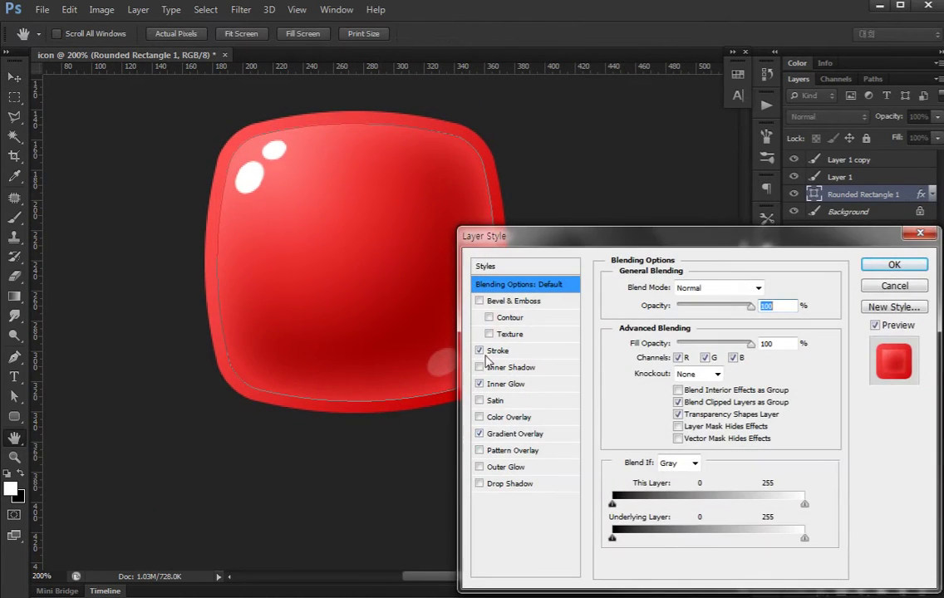
click(499, 352)
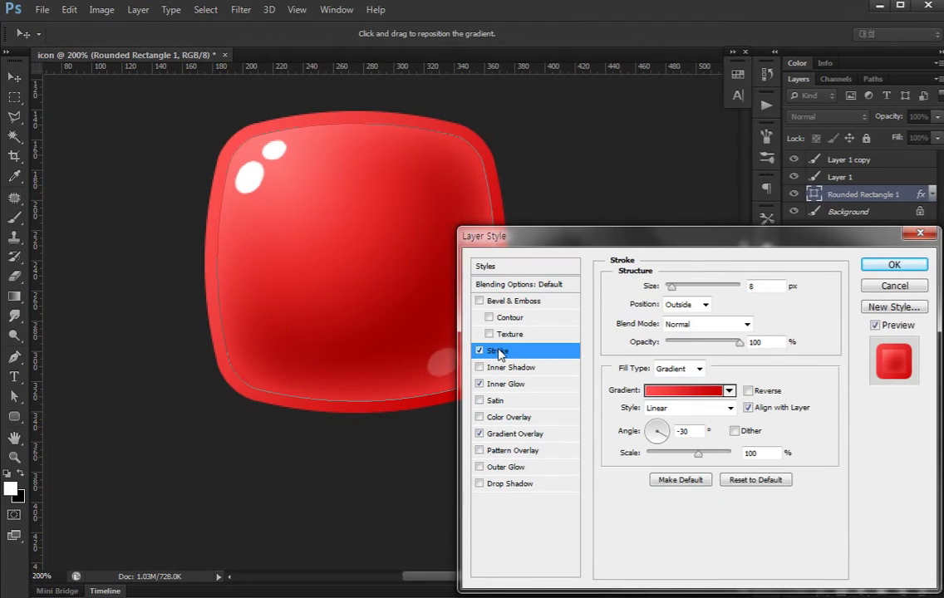
click(690, 408)
click(665, 423)
click(689, 393)
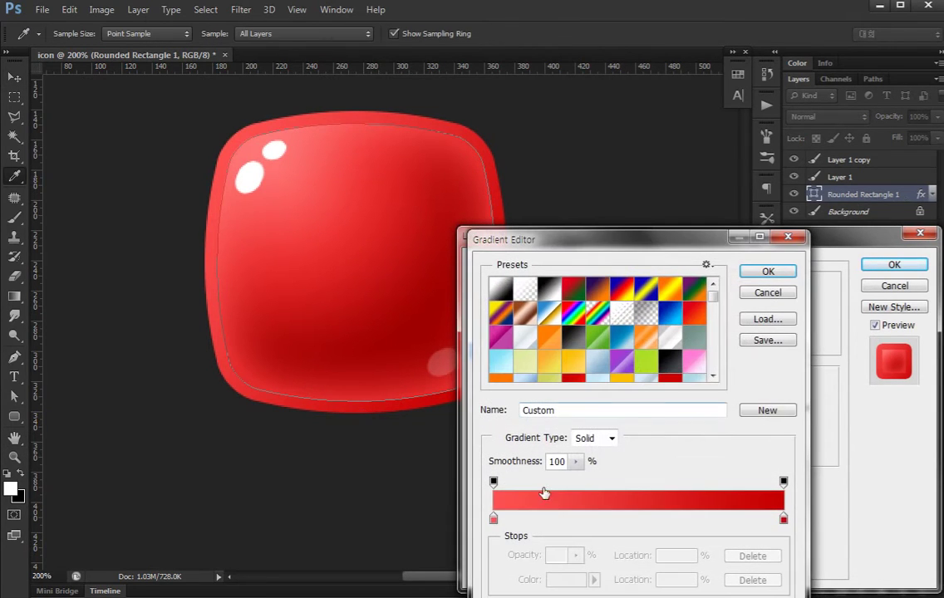
- Set the stroke gradient's left stop to dark red 7d0000 and accept the gradient
double_click(494, 520)
drag(228, 360, 274, 412)
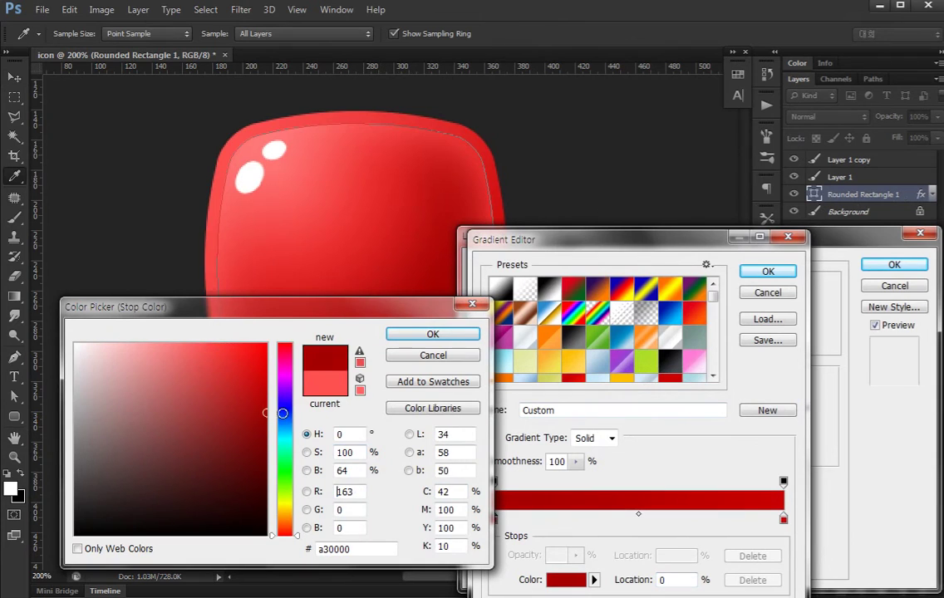
click(462, 335)
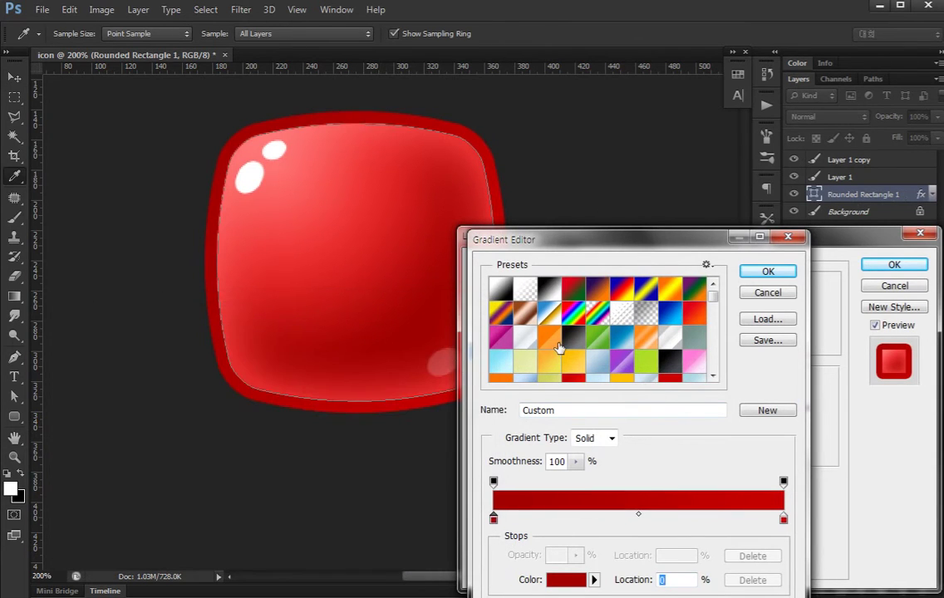
drag(415, 288, 316, 349)
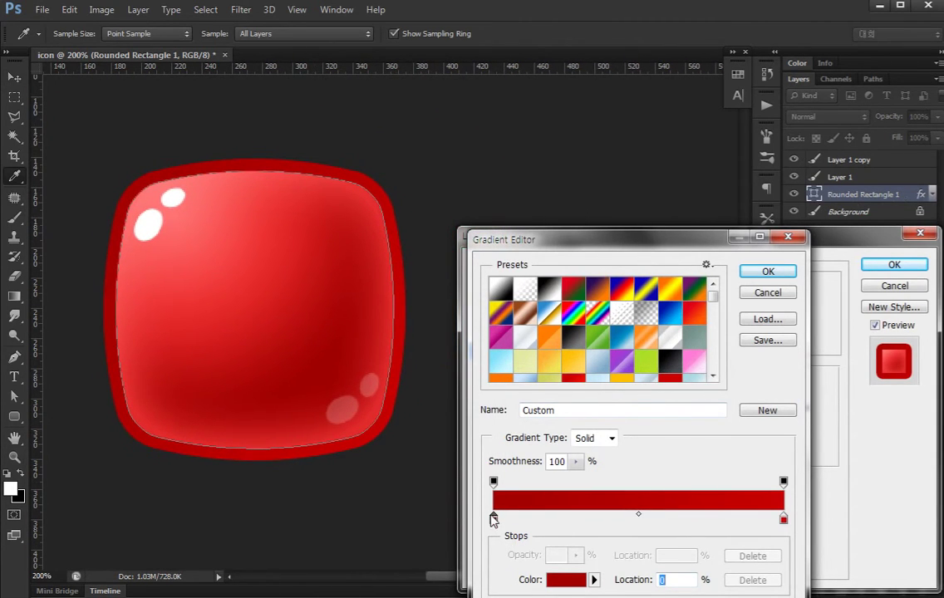
double_click(494, 520)
drag(261, 426, 265, 441)
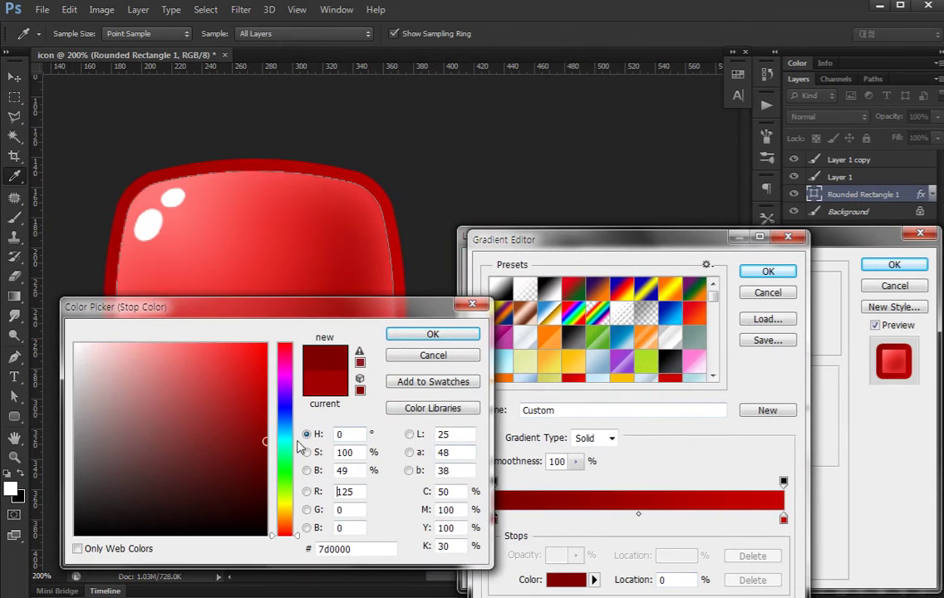
click(428, 333)
click(763, 272)
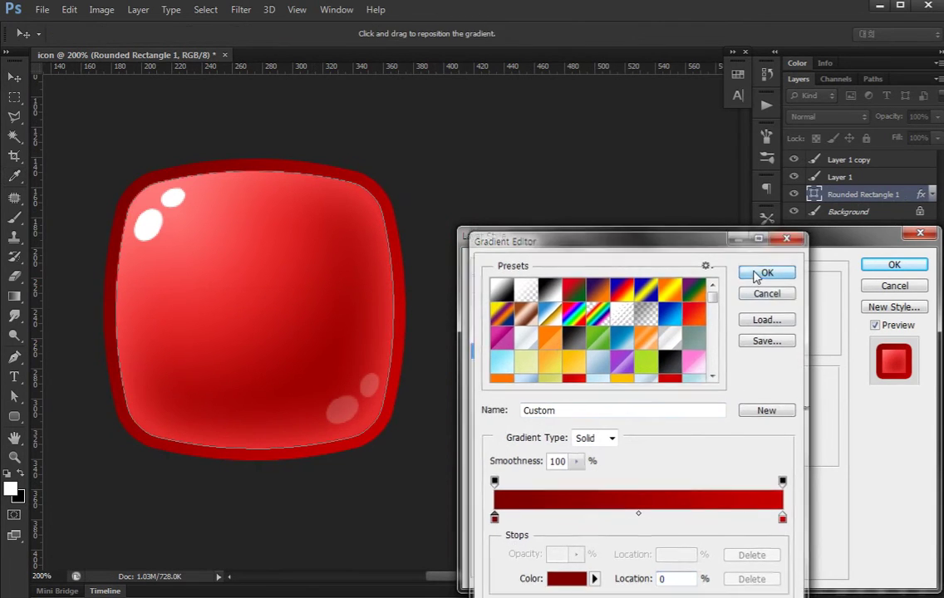
- Reverse the stroke gradient and apply the layer style to the rounded rectangle
click(748, 392)
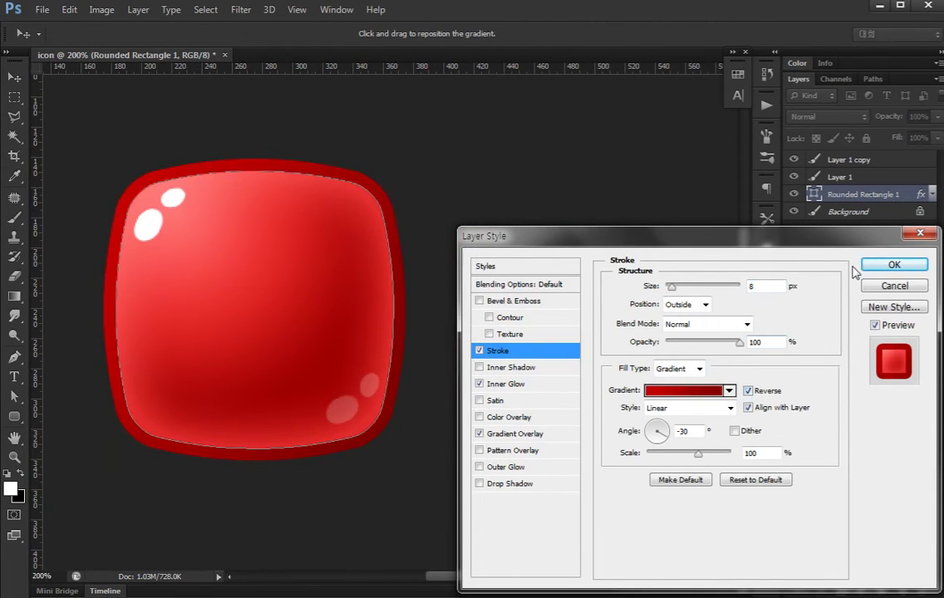
key(Return)
key(ctrl+minus)
key(ctrl+minus)
key(ctrl+minus)
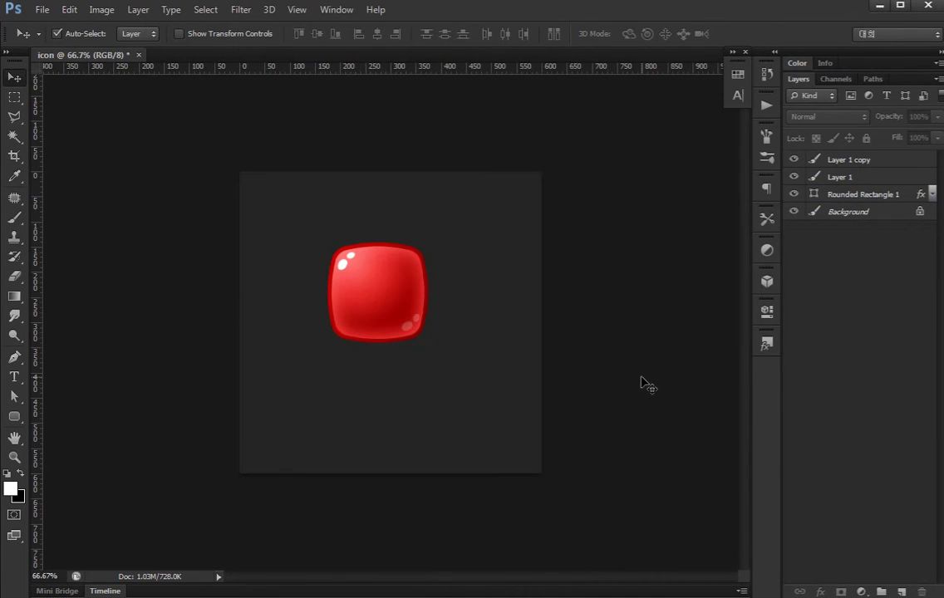
key(ctrl+plus)
key(ctrl+plus)
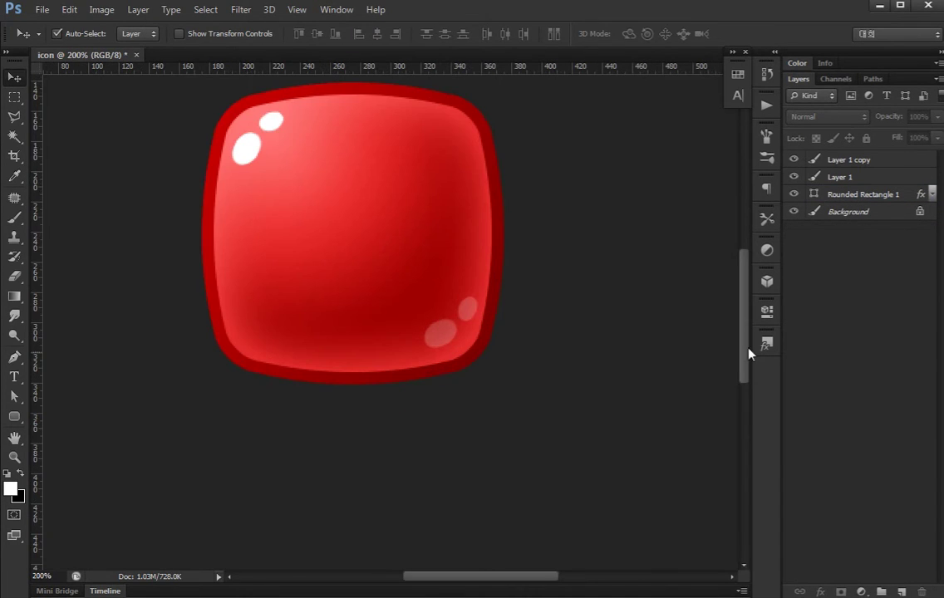
drag(260, 215, 261, 291)
click(261, 289)
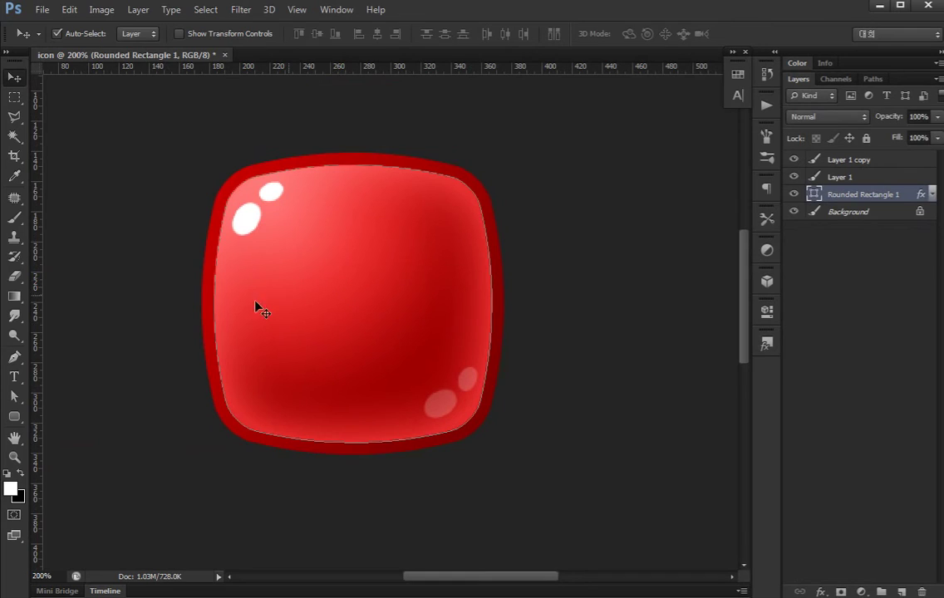
- Draw a circle with the Ellipse Tool on the button and bring its layer to the top
click(13, 418)
right_click(14, 418)
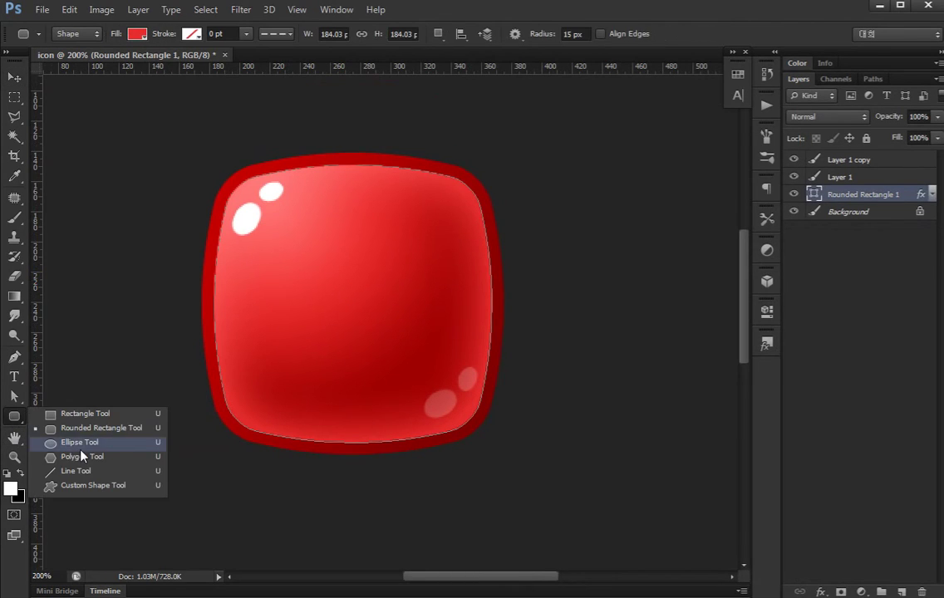
click(71, 444)
drag(381, 315, 445, 372)
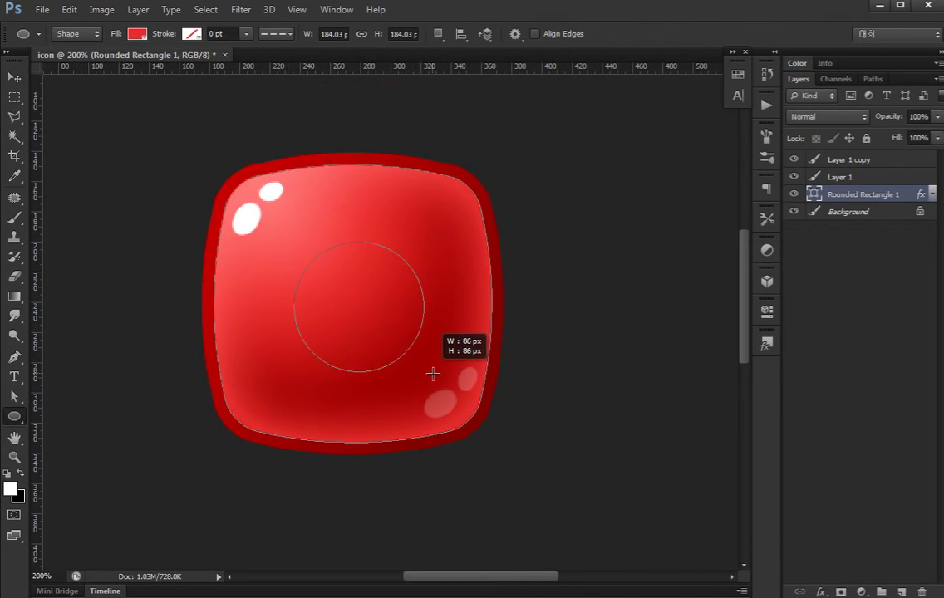
key(v)
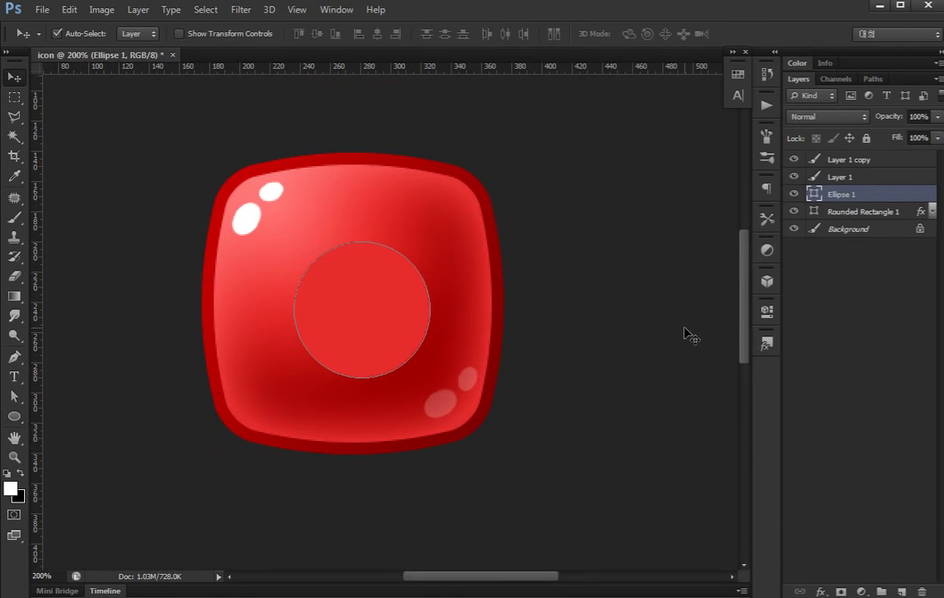
key(ctrl+shift+bracketright)
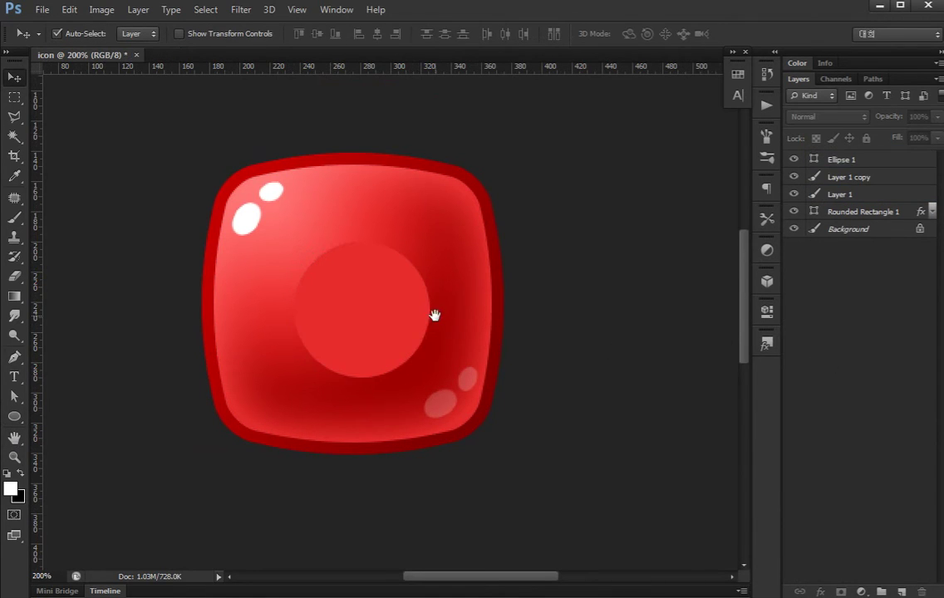
drag(432, 311, 386, 324)
- Scale the circle to 120% width and height and nudge it upward
key(ctrl+t)
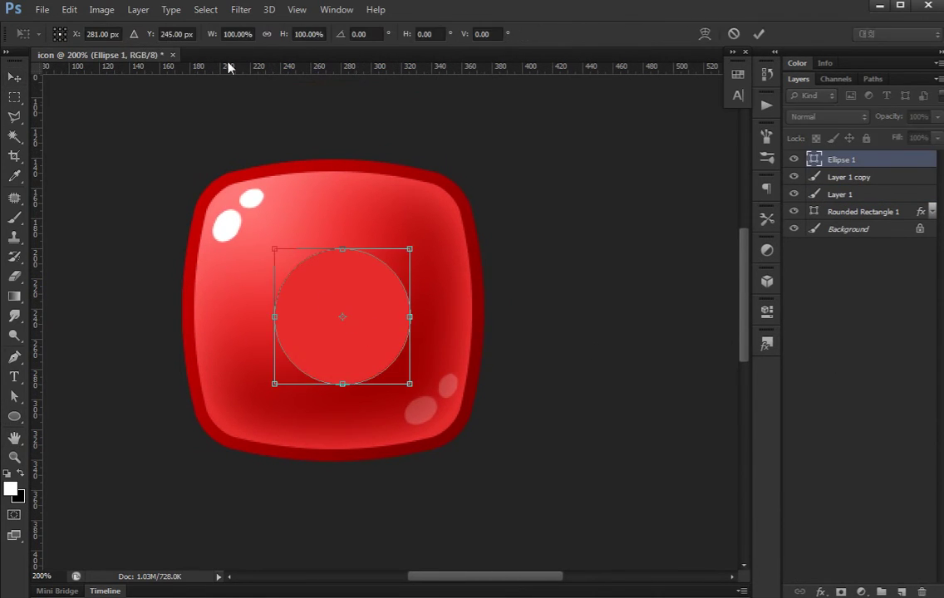
click(237, 34)
text(120)
key(Return)
key(Tab)
text(120)
key(Return)
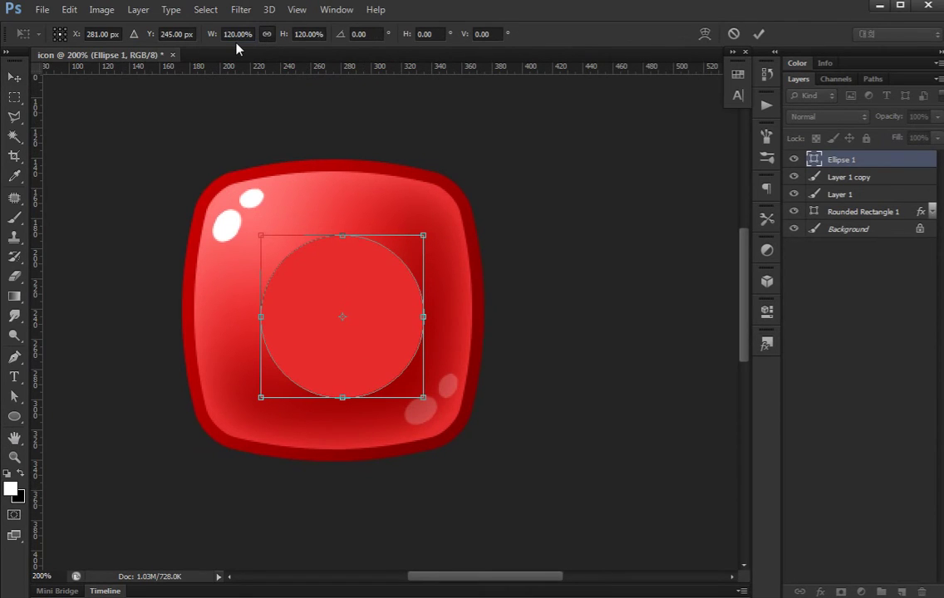
key(shift+Up)
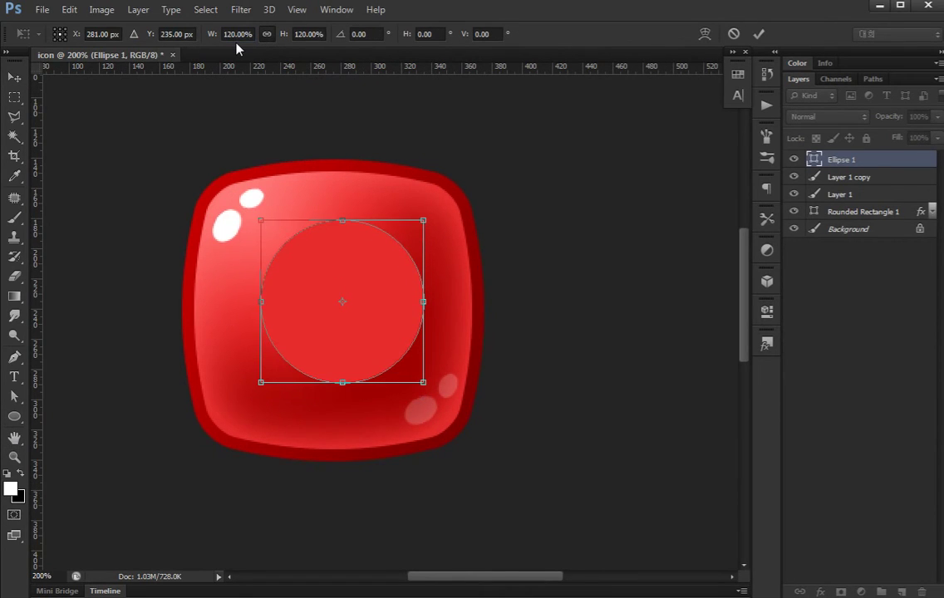
key(Return)
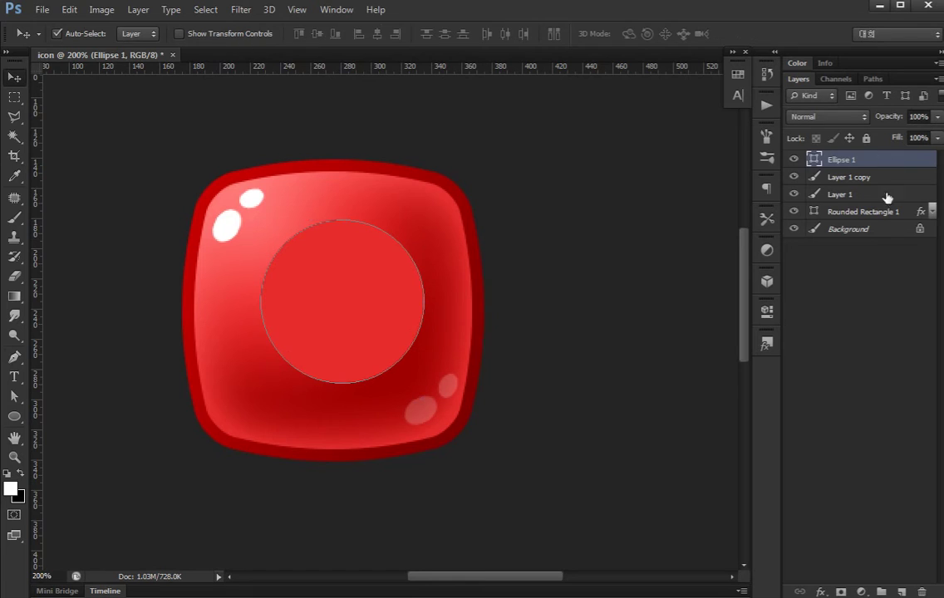
- Centre the large circle horizontally and vertically on the rounded rectangle button
ctrl+click(881, 211)
click(377, 33)
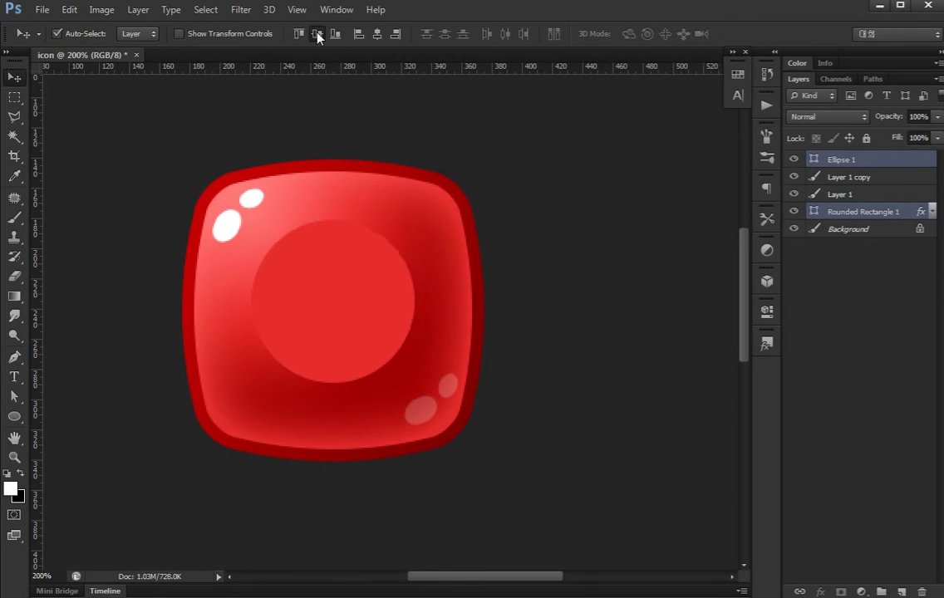
click(317, 37)
click(688, 294)
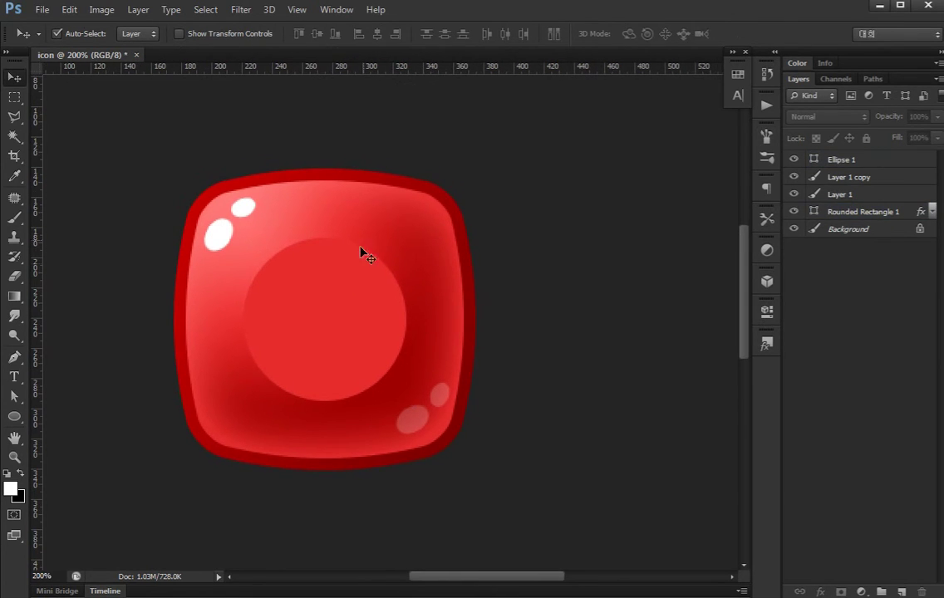
click(337, 314)
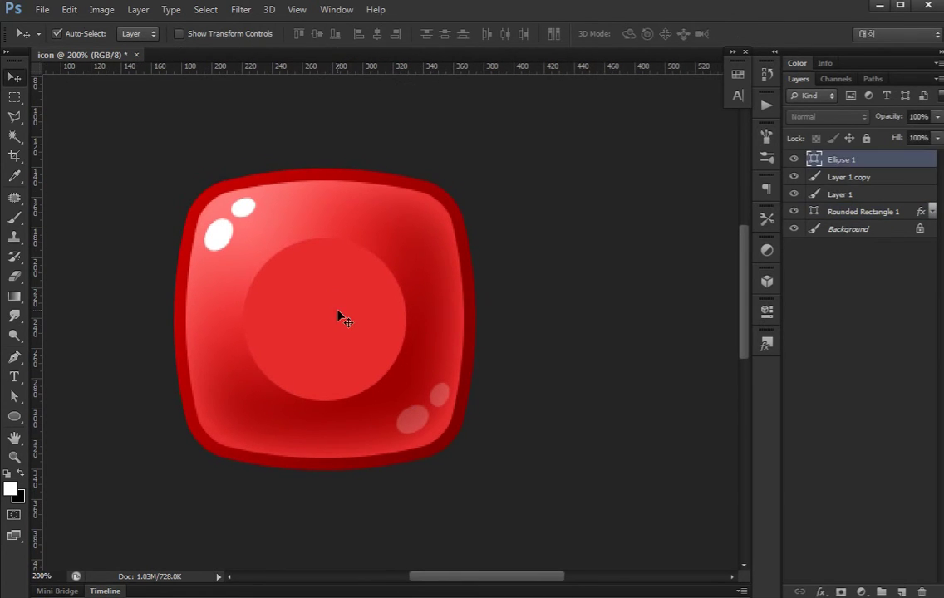
- Draw a smaller circle inside the large one and fill it white
click(15, 418)
drag(284, 284, 364, 363)
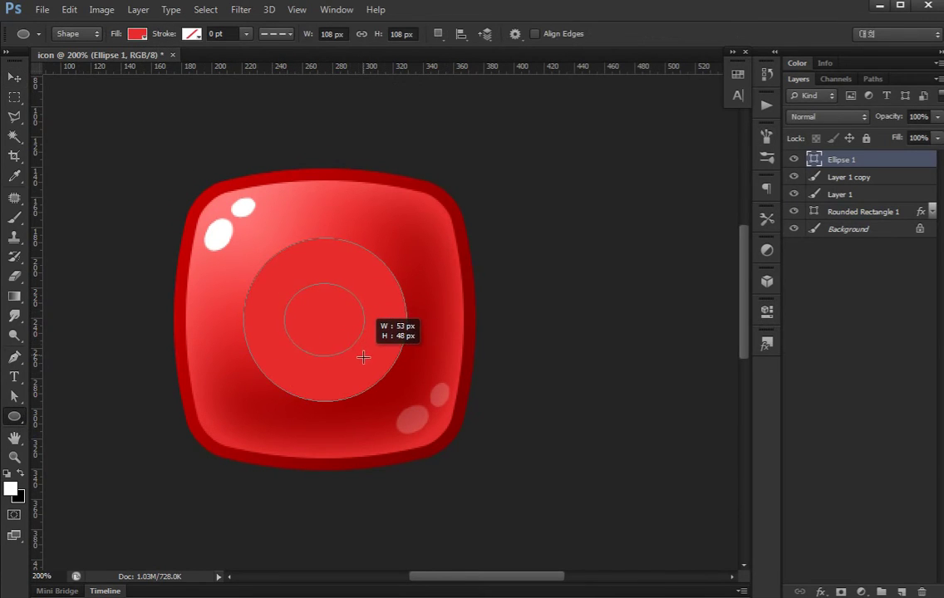
key(v)
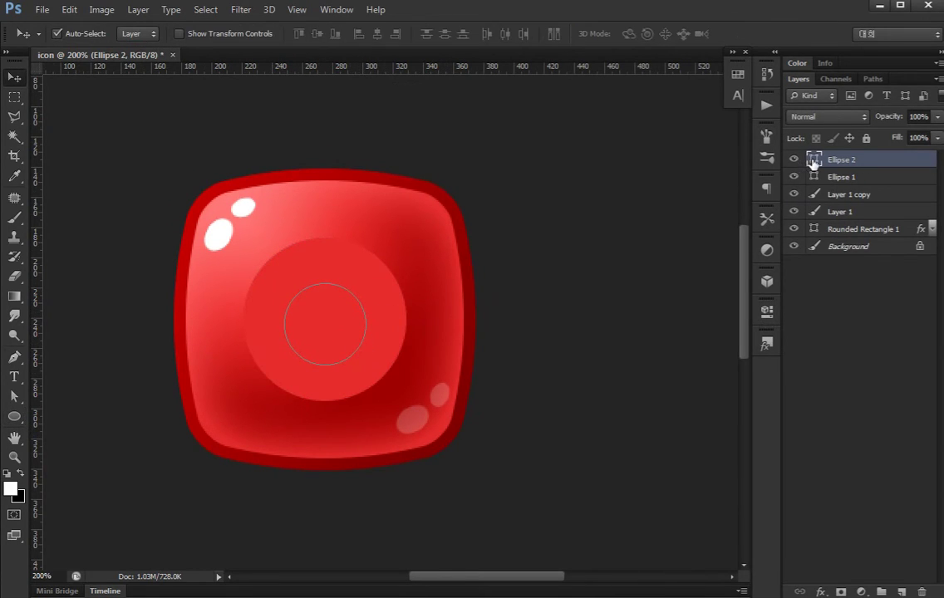
double_click(814, 160)
click(77, 345)
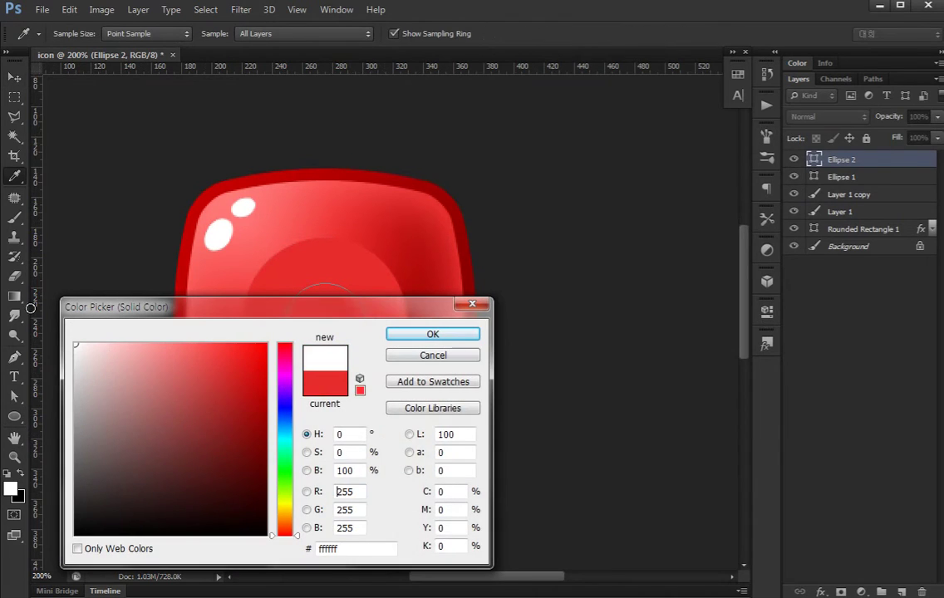
click(432, 336)
- Centre the white circle inside the large red circle
shift+click(347, 270)
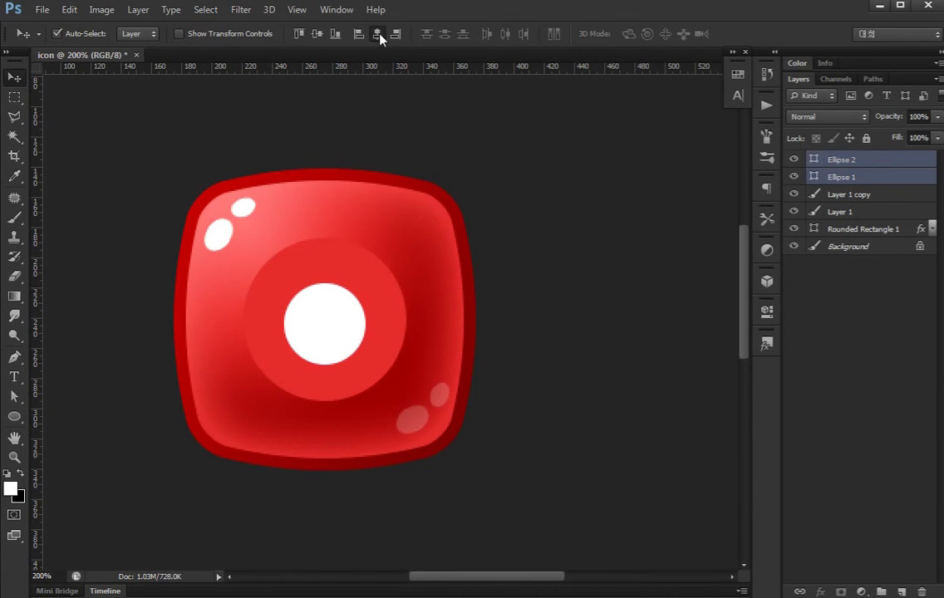
click(315, 38)
click(835, 366)
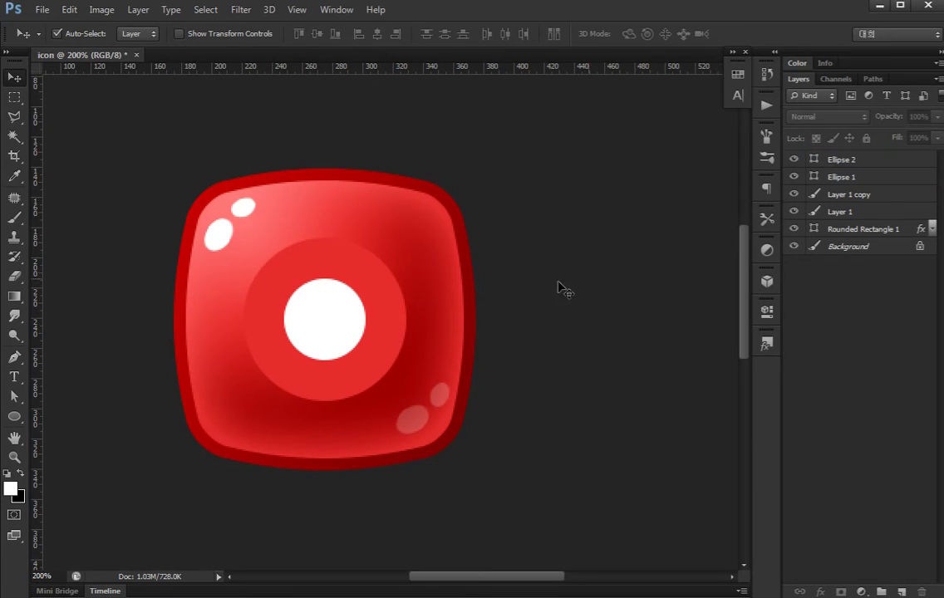
click(336, 321)
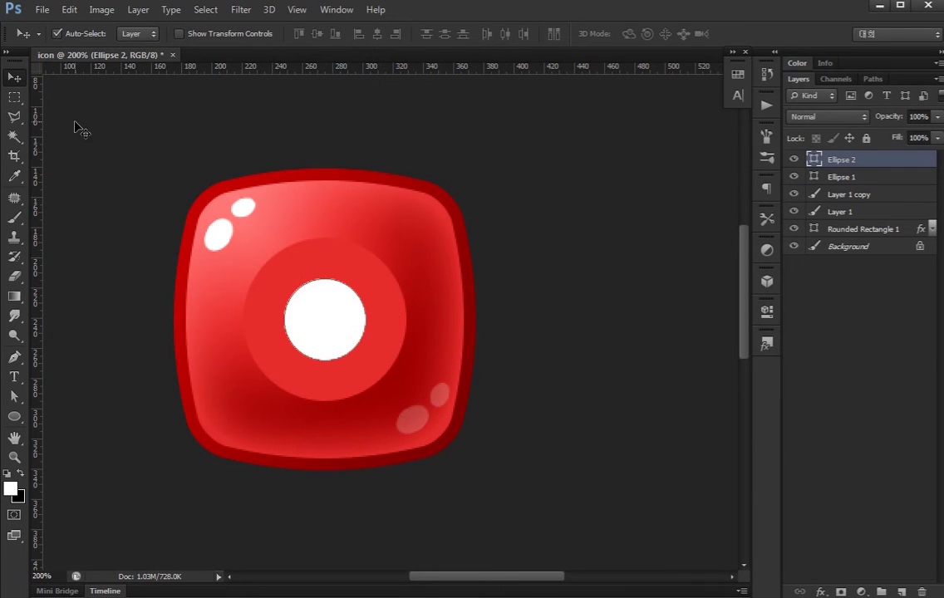
key(ctrl+t)
- Apply an Arch warp to the white circle
right_click(329, 309)
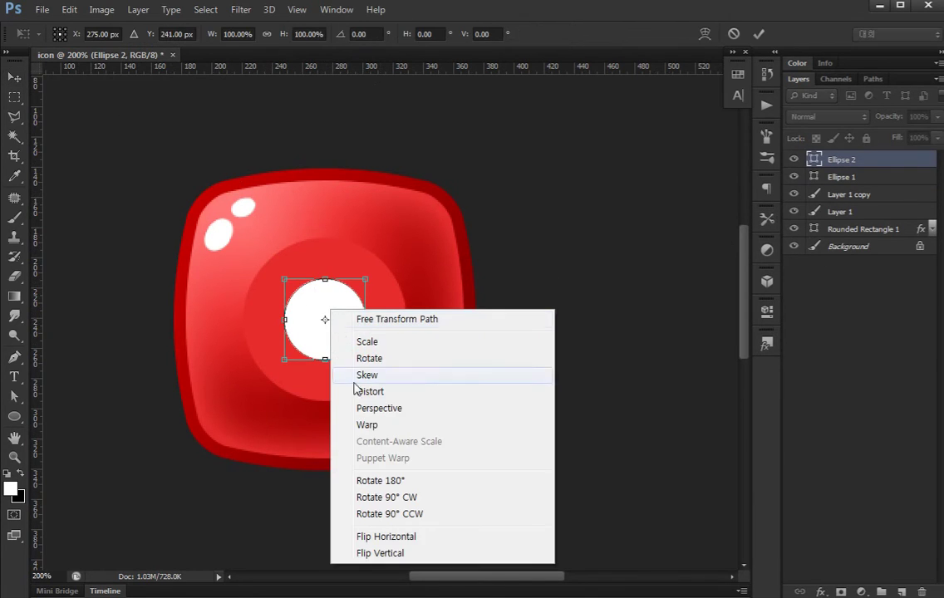
click(368, 425)
click(139, 35)
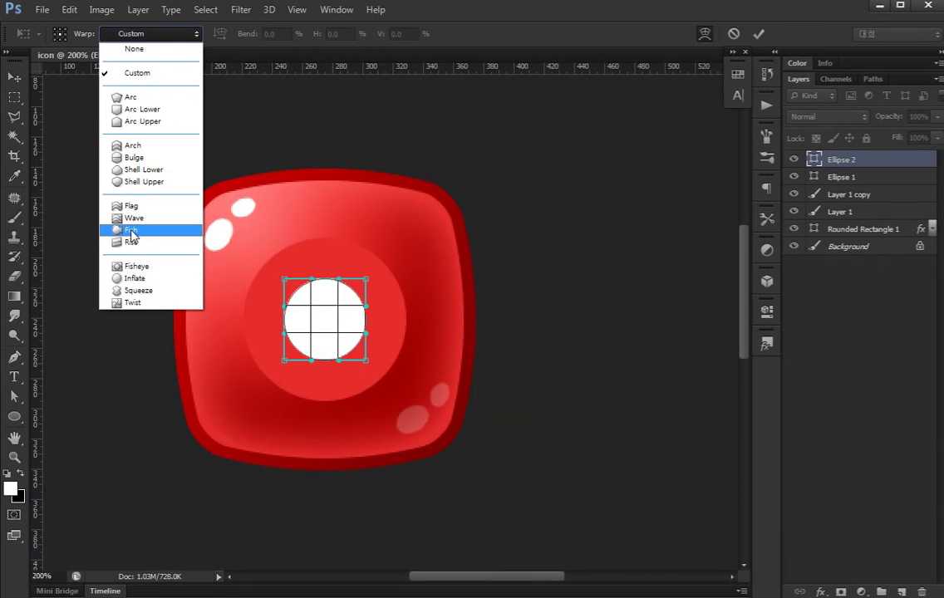
click(149, 148)
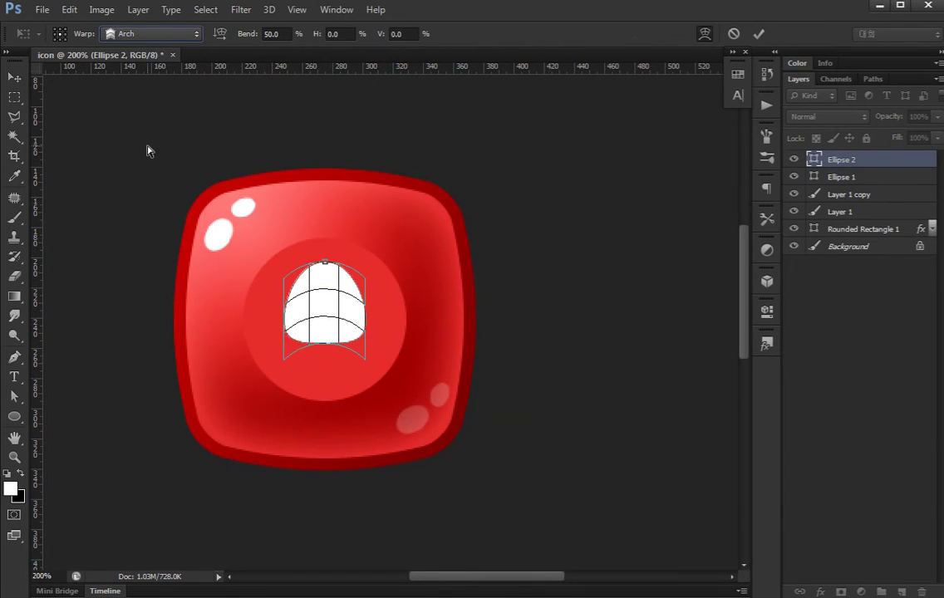
drag(327, 266, 327, 254)
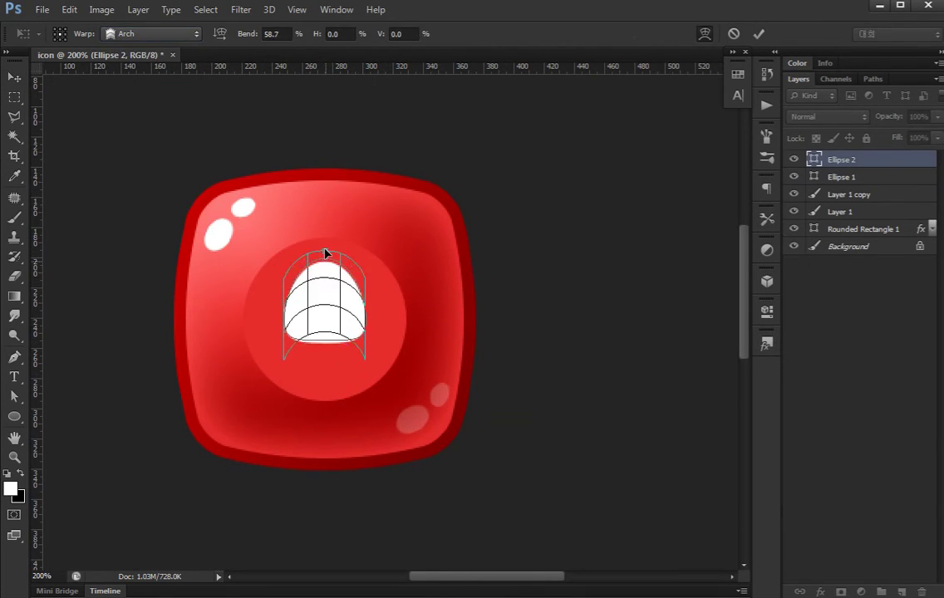
key(ctrl+z)
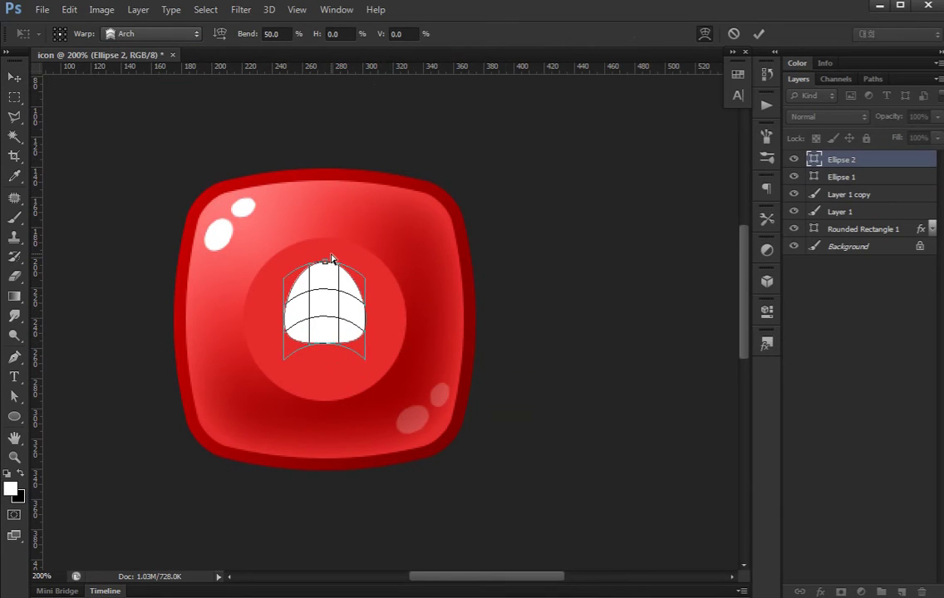
key(Return)
- Rotate the arched shape 90° and skew it into a rounded triangle
key(ctrl+t)
drag(384, 255, 401, 406)
drag(287, 264, 285, 235)
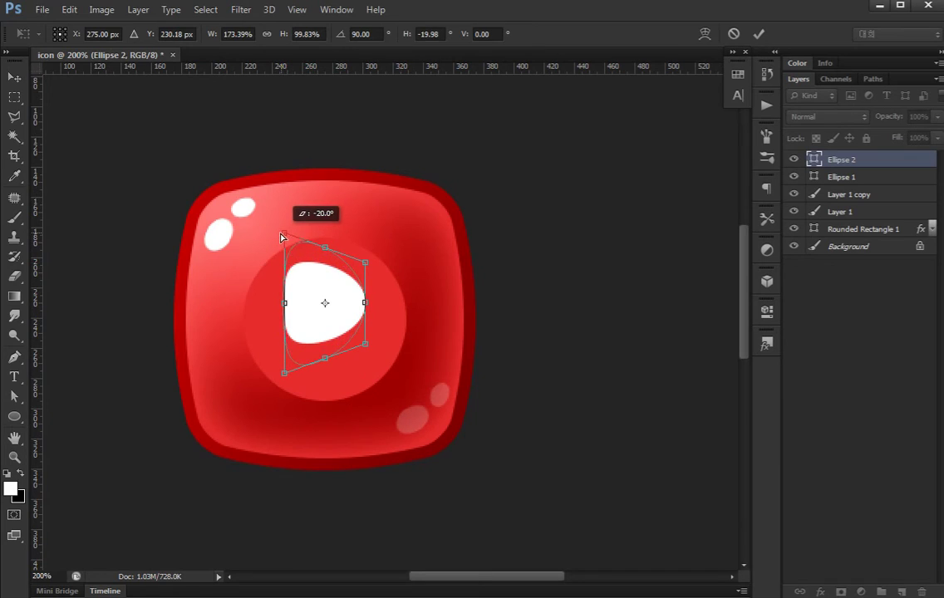
drag(367, 264, 371, 295)
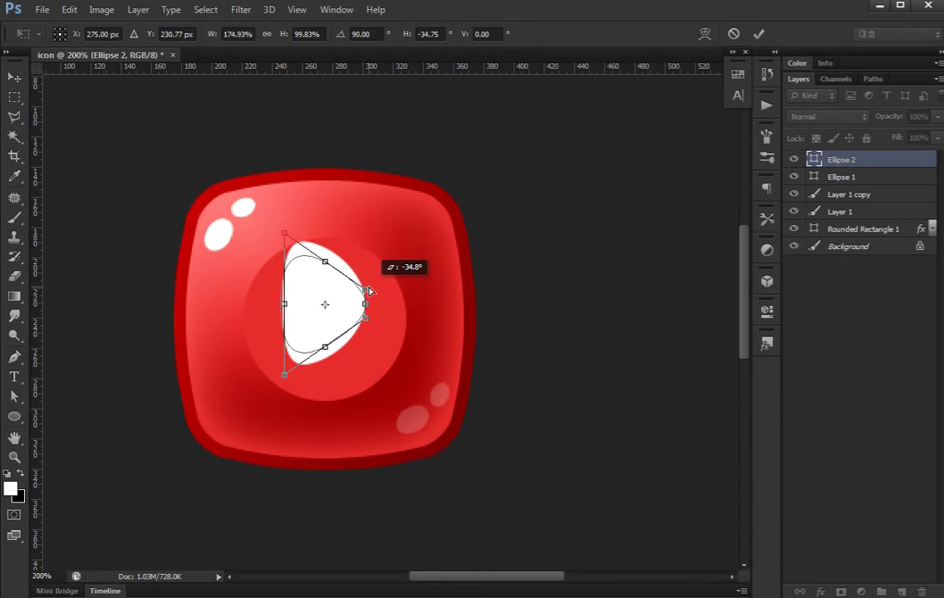
drag(370, 295, 369, 291)
key(Return)
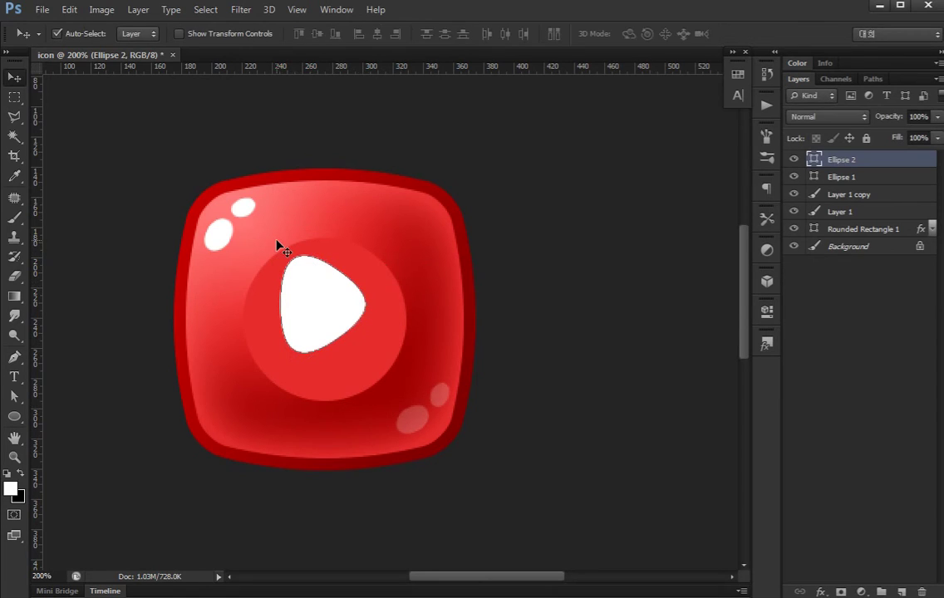
key(ctrl+t)
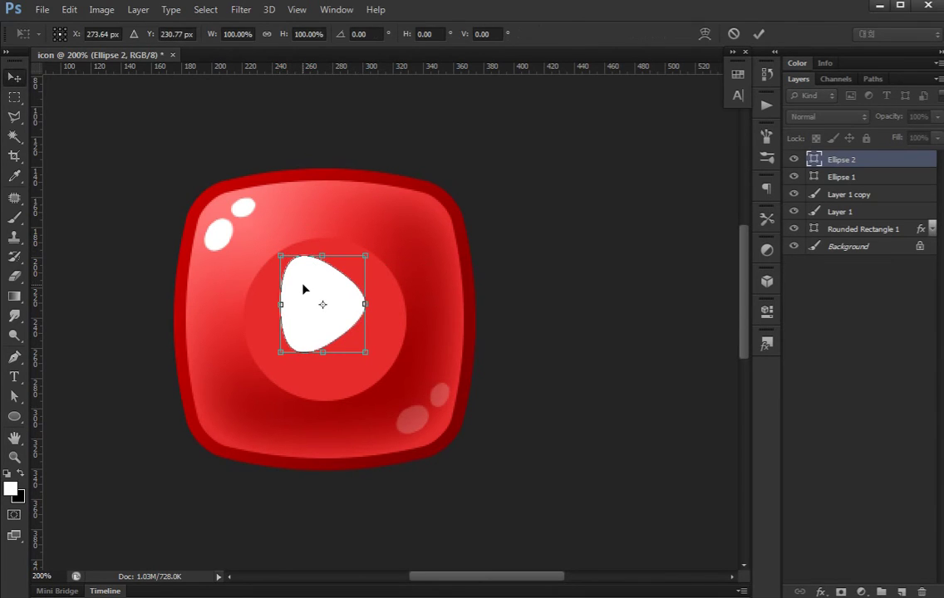
key(Return)
- Centre the triangle on the red circle, then nudge it right and up for optical balance
shift+click(389, 339)
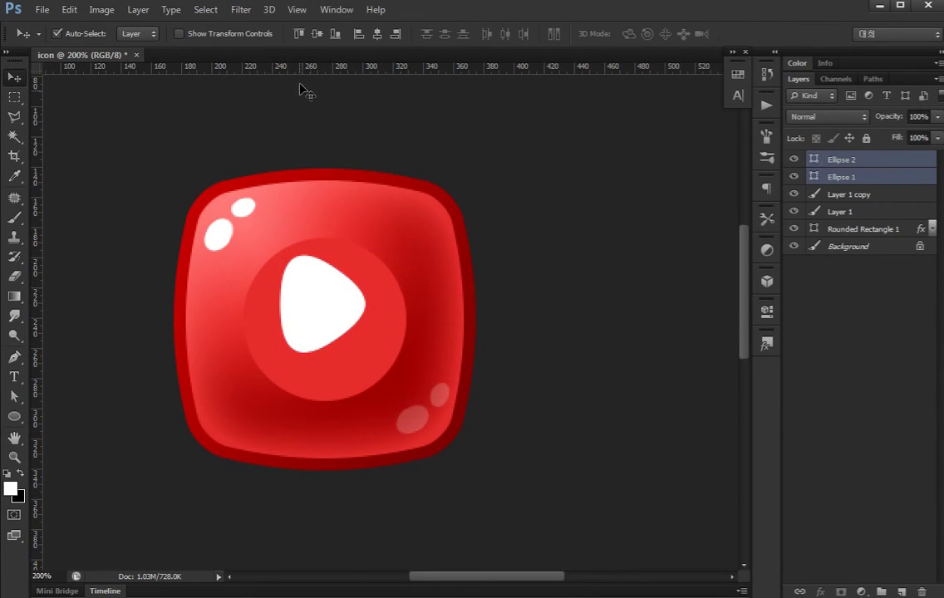
click(317, 33)
click(377, 34)
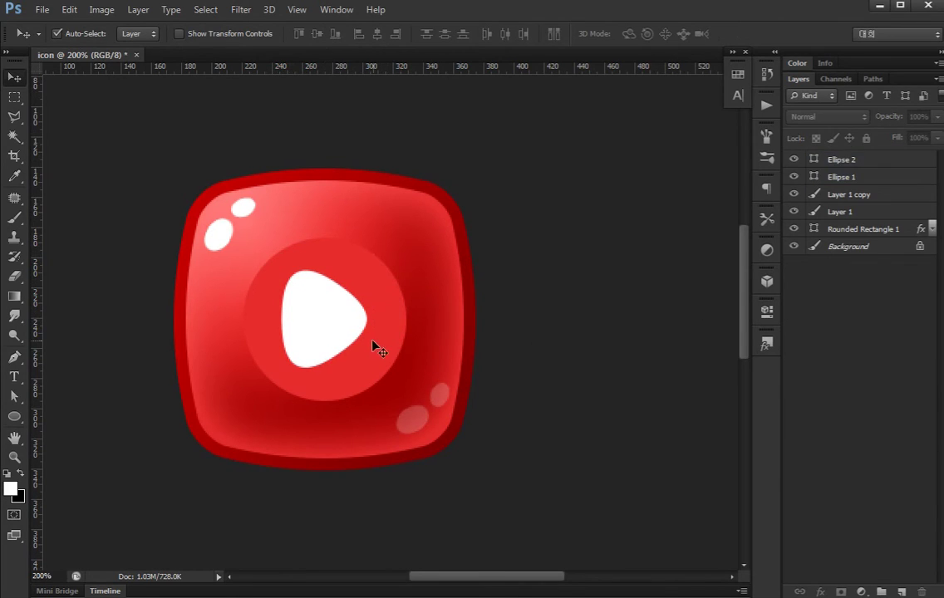
click(320, 339)
key(Right)
key(Right)
key(Right)
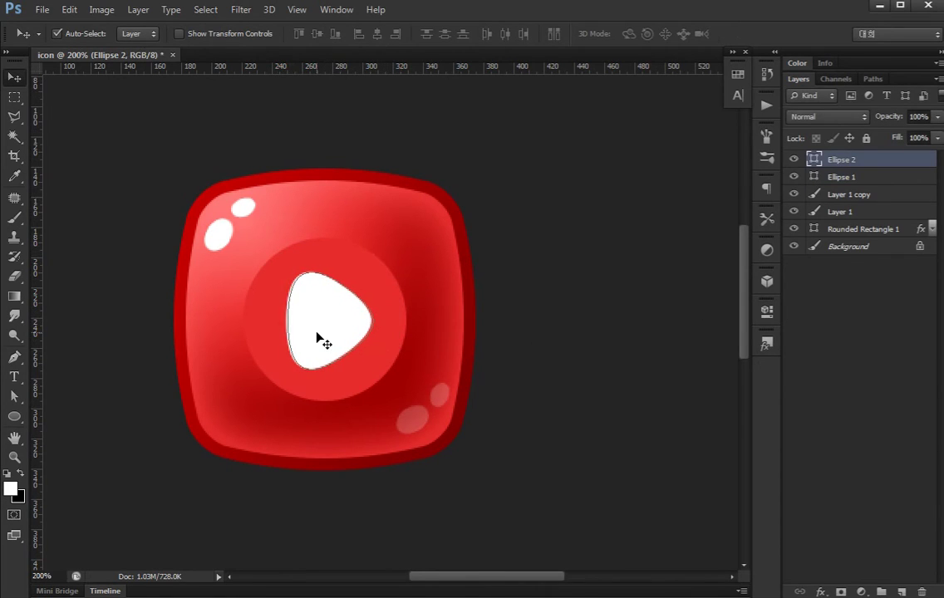
key(Right)
key(Up)
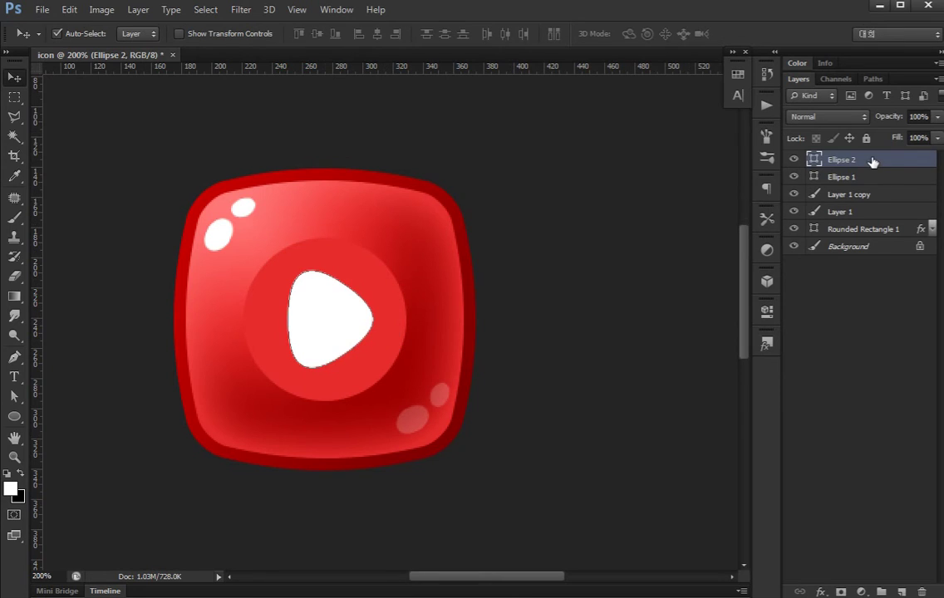
- Add an outside black Color stroke, 3 px at 7% opacity, to the Ellipse 2 triangle
double_click(881, 159)
click(480, 351)
click(532, 351)
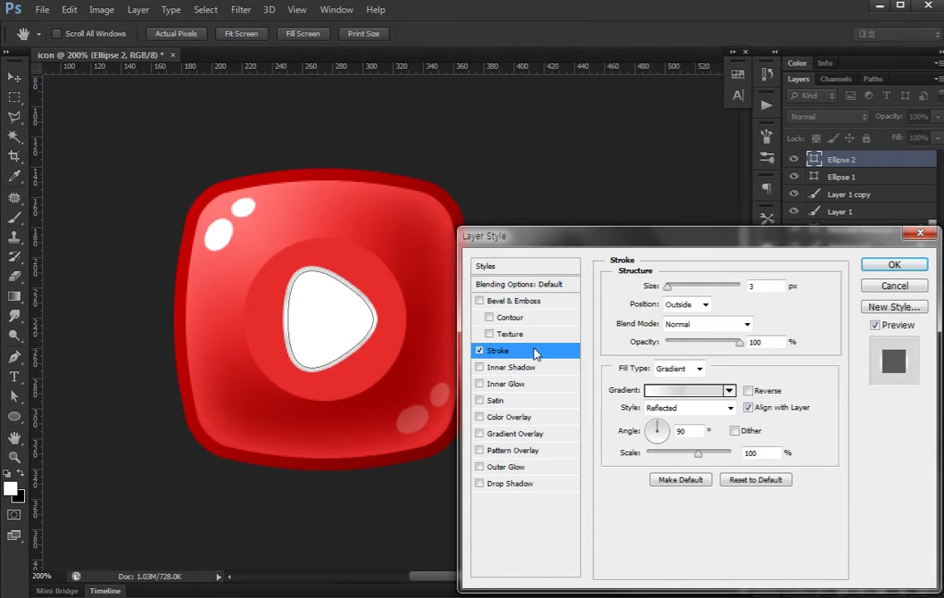
click(690, 304)
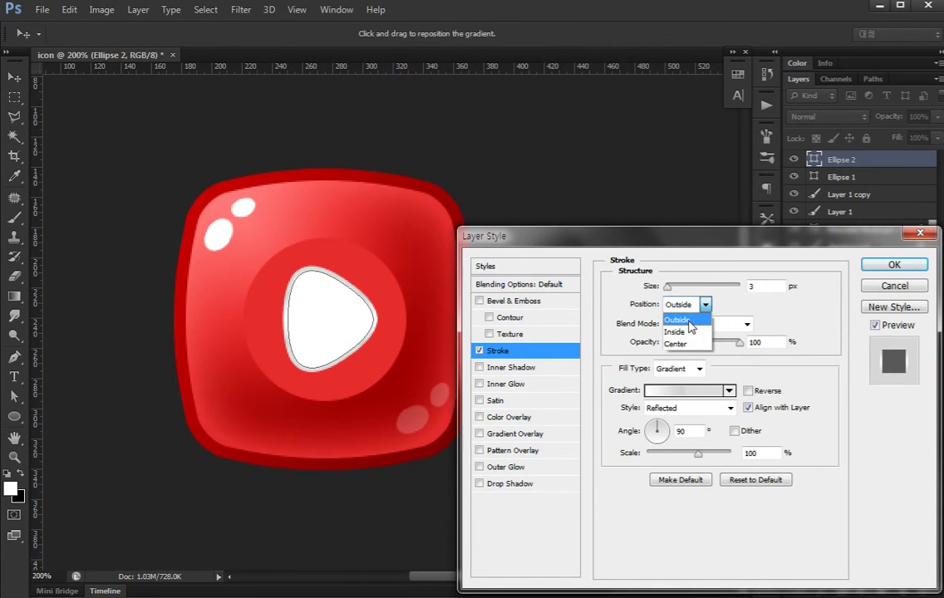
click(689, 321)
click(681, 369)
click(652, 392)
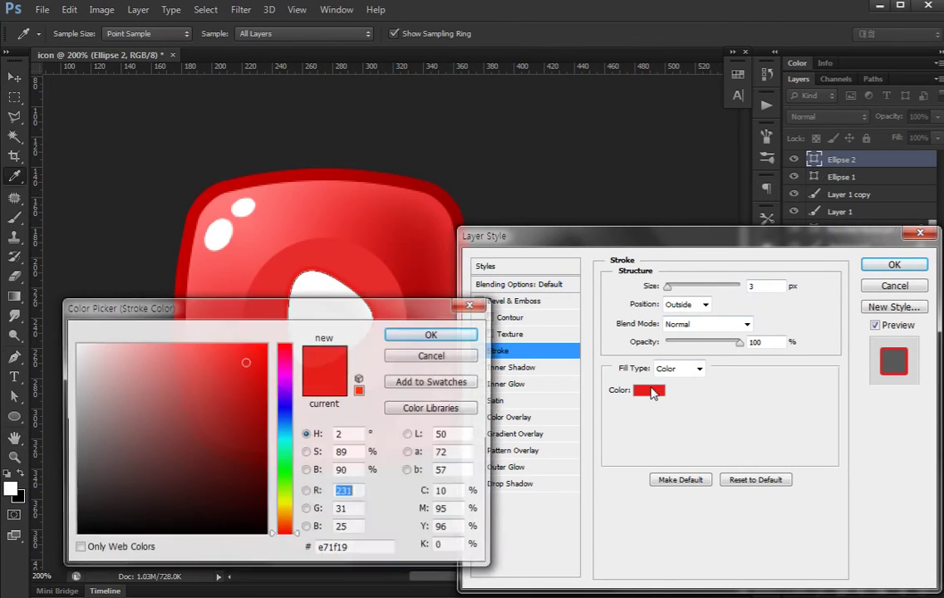
click(375, 256)
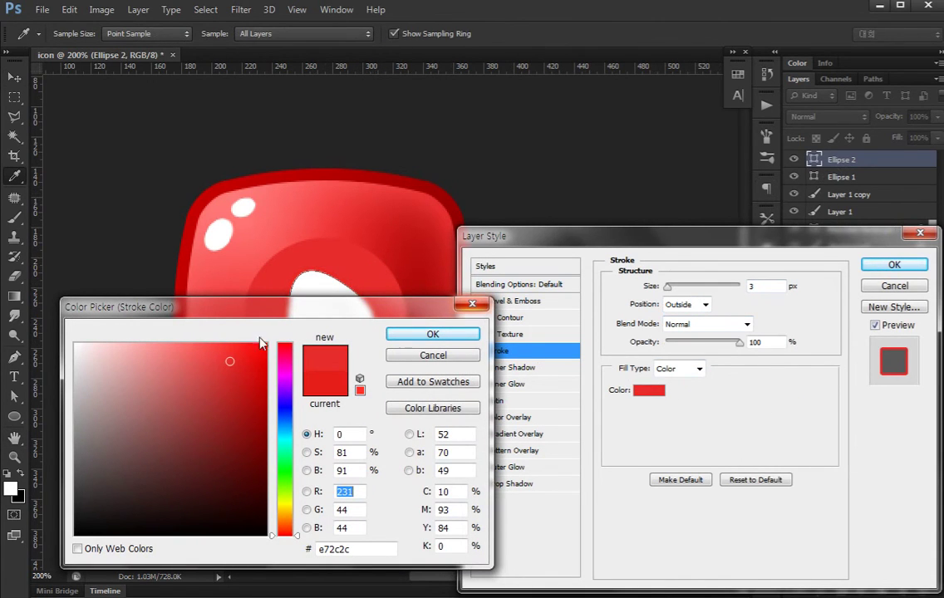
mouse_move(229, 356)
mouse_down()
mouse_move(208, 346)
mouse_move(71, 540)
mouse_up()
click(417, 336)
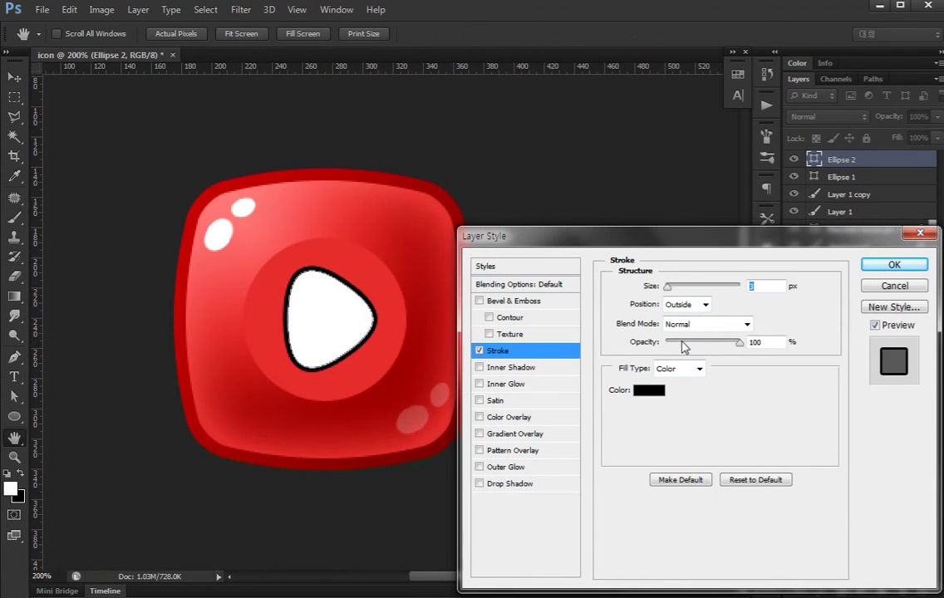
drag(679, 347, 673, 348)
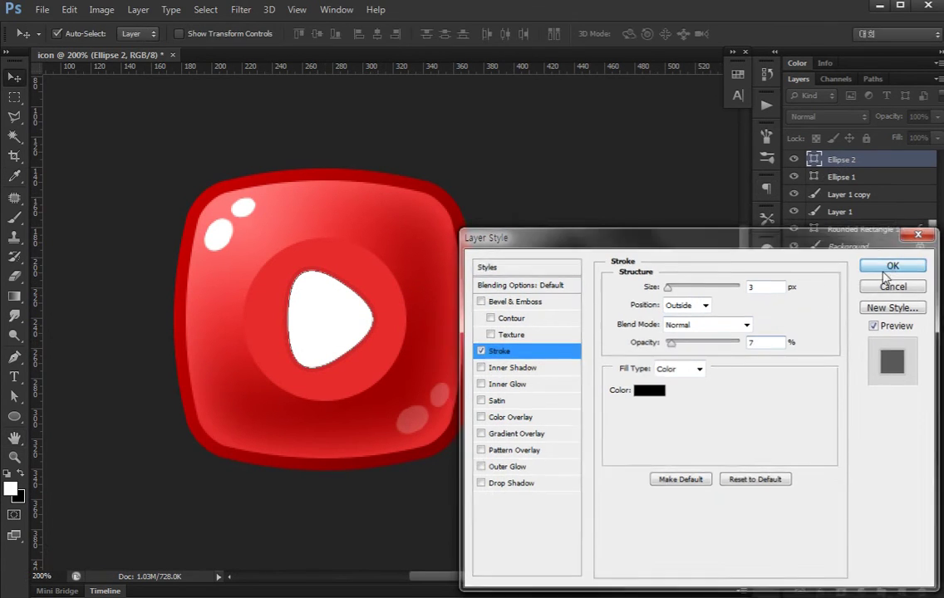
click(894, 266)
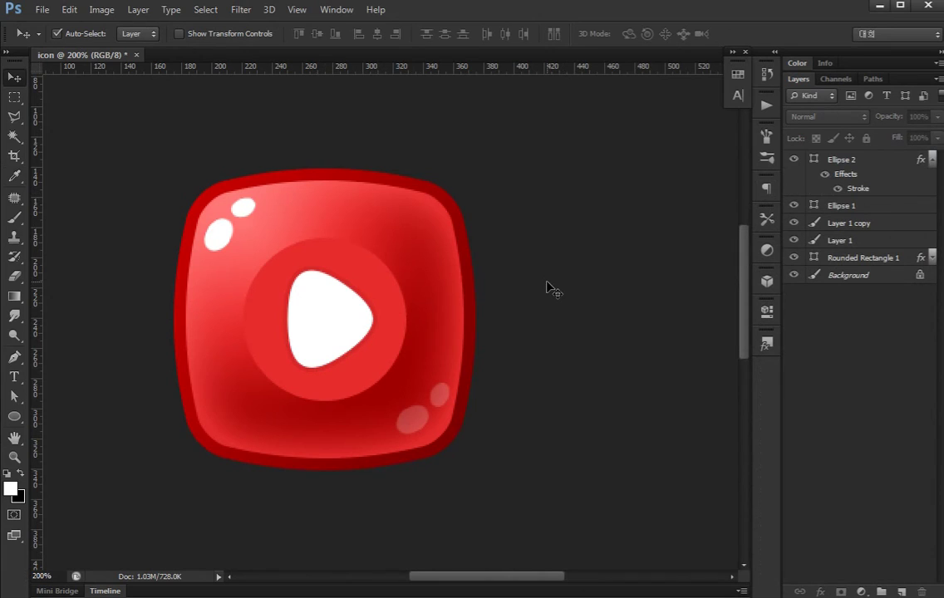
- Scale down the Layer 1 copy highlight spots at the lower right
click(426, 413)
key(ctrl+t)
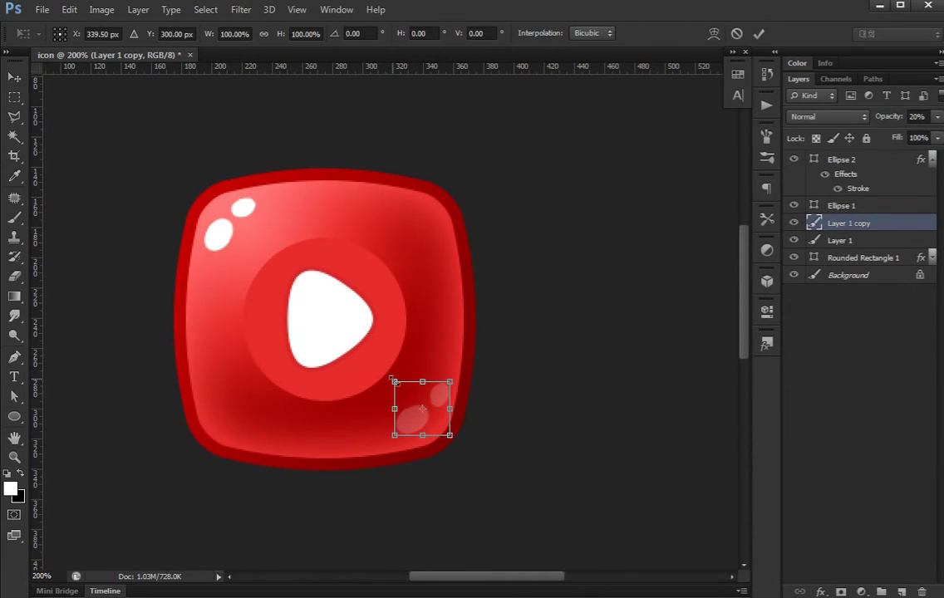
drag(394, 381, 406, 393)
key(Return)
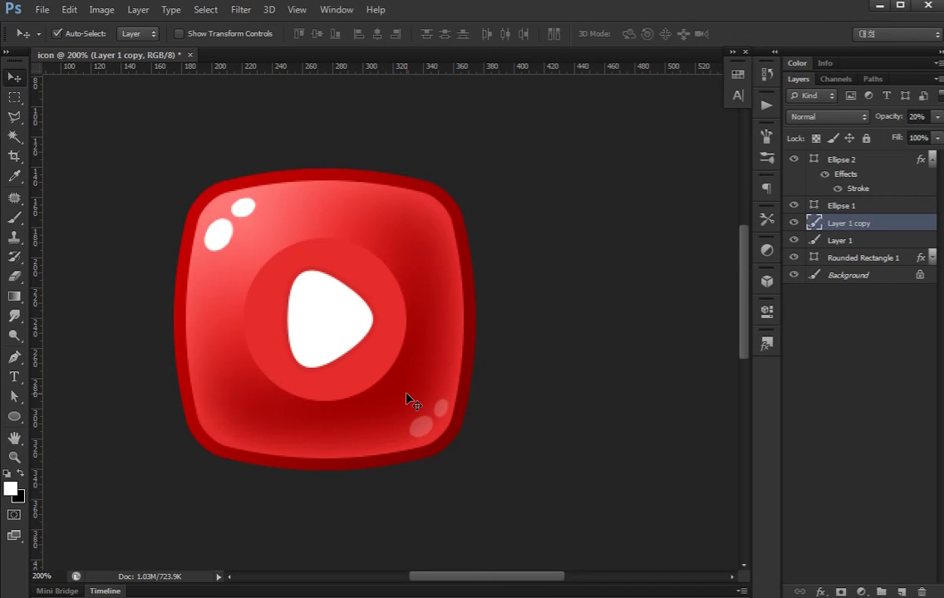
key(ctrl+minus)
key(ctrl+minus)
key(ctrl+plus)
key(ctrl+plus)
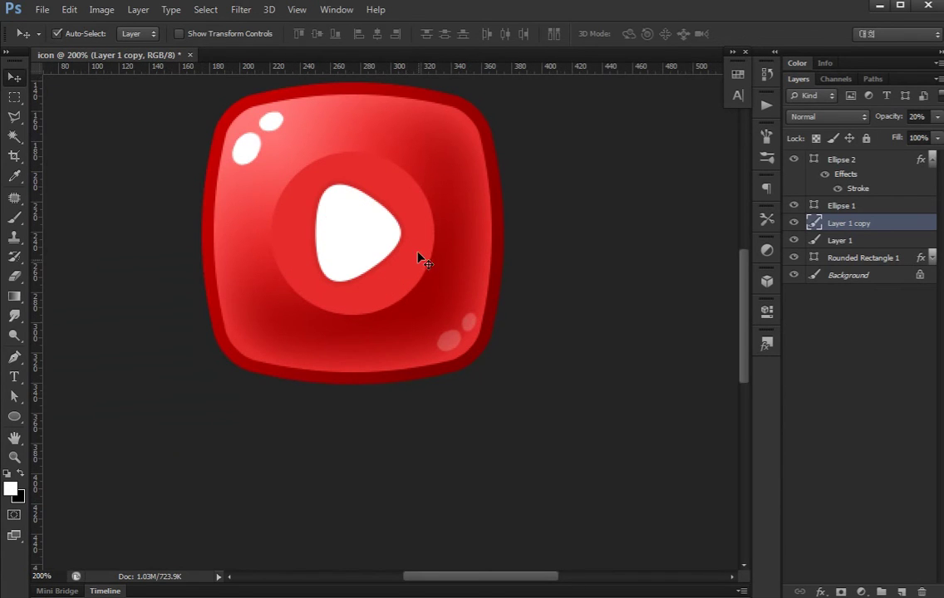
- Enlarge Ellipse 1, the red circle, to 110% with linked width and height
click(418, 253)
key(ctrl+t)
click(266, 34)
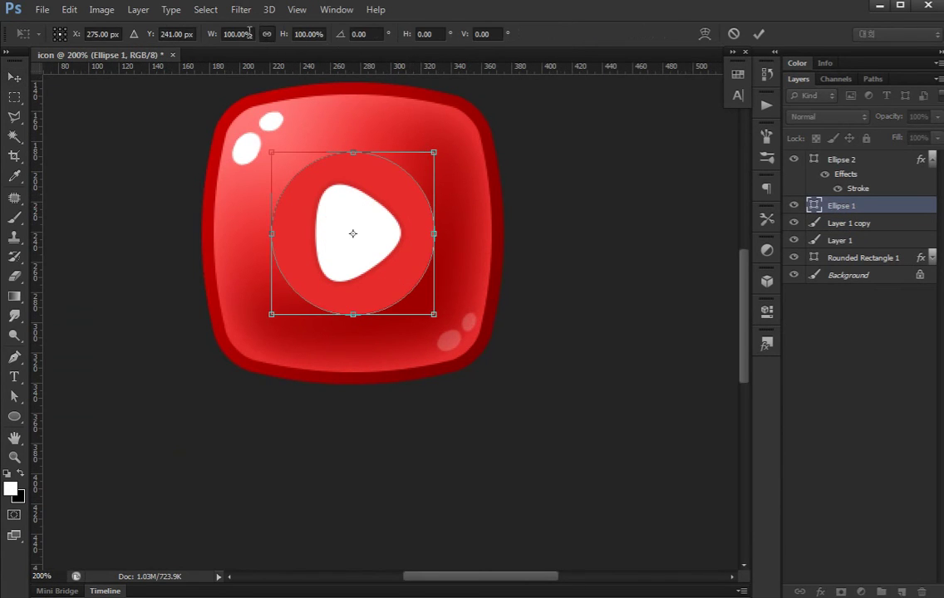
double_click(236, 34)
text(110)
key(Return)
key(Return)
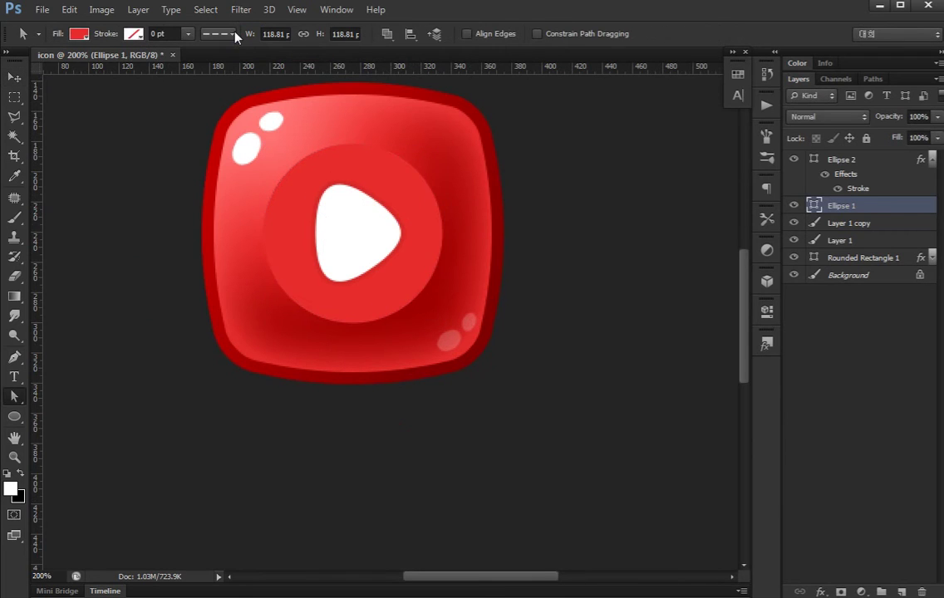
scroll(432, 282, up, 2)
key(v)
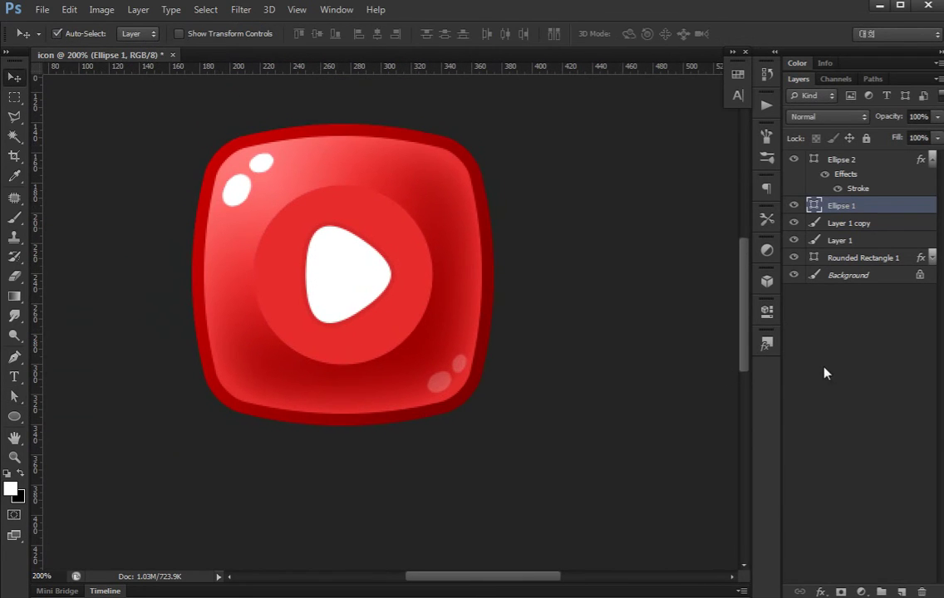
click(824, 373)
click(415, 237)
- Add a Gradient Overlay to the red circle from dark red to lighter red sampled from the icon
double_click(881, 206)
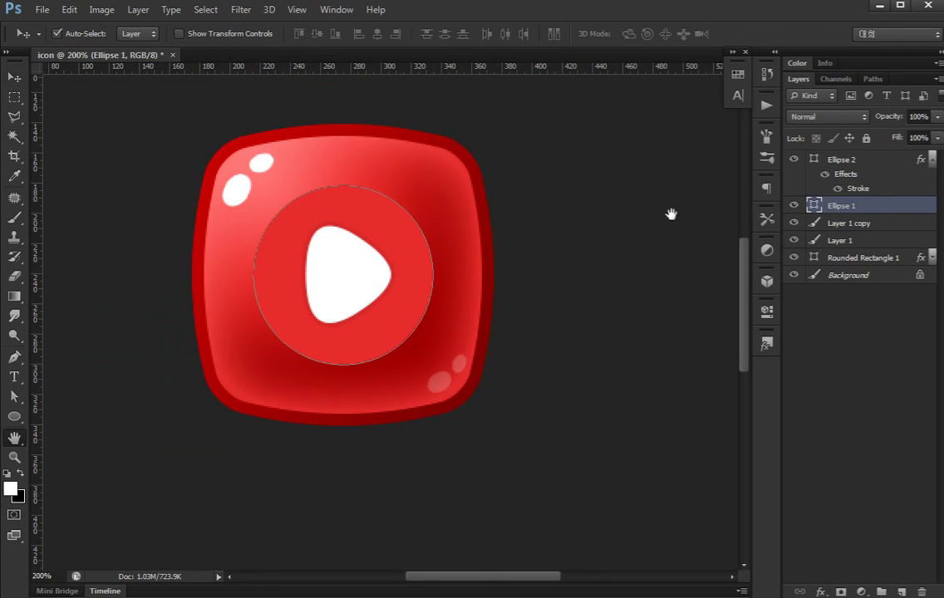
click(516, 433)
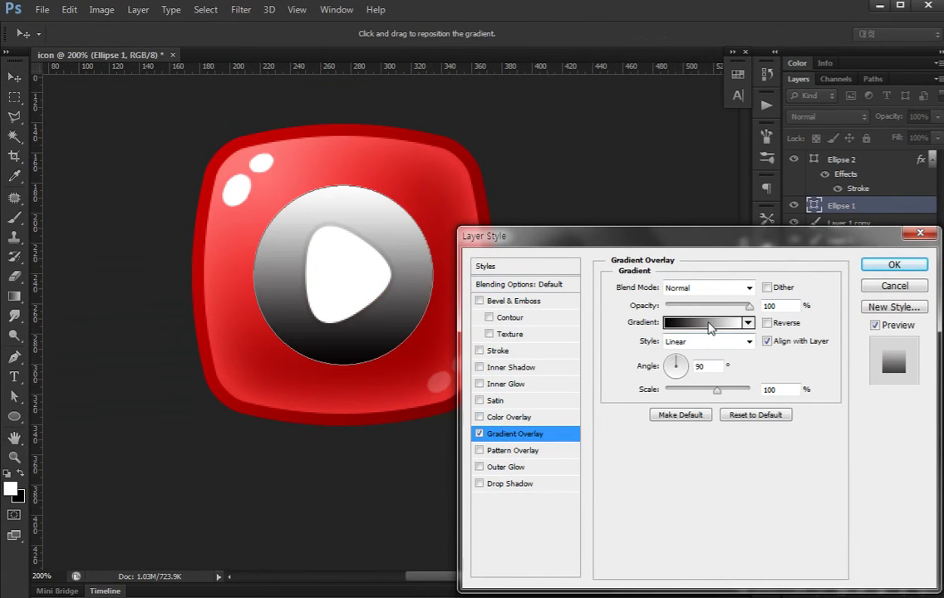
click(690, 319)
click(494, 519)
double_click(493, 518)
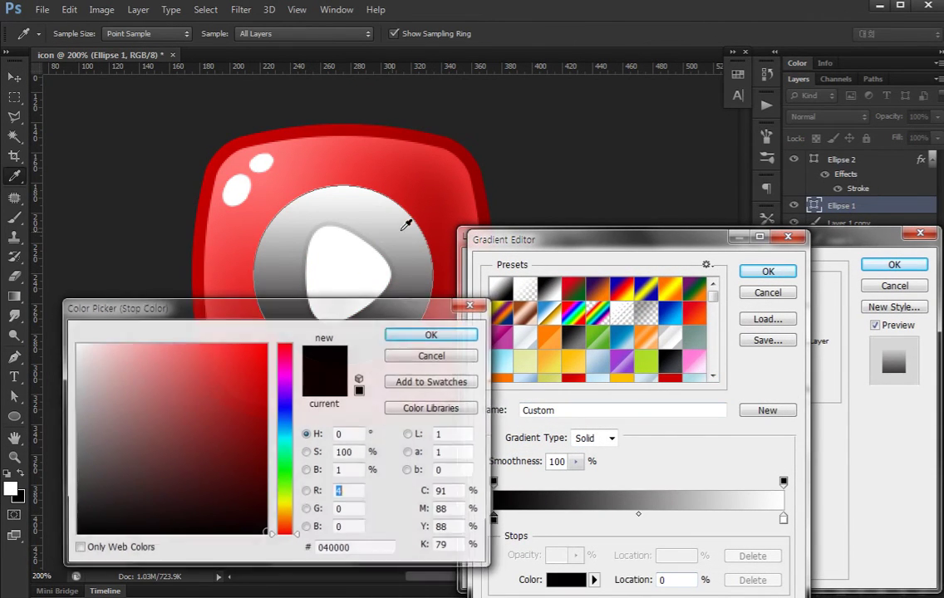
click(391, 200)
click(432, 333)
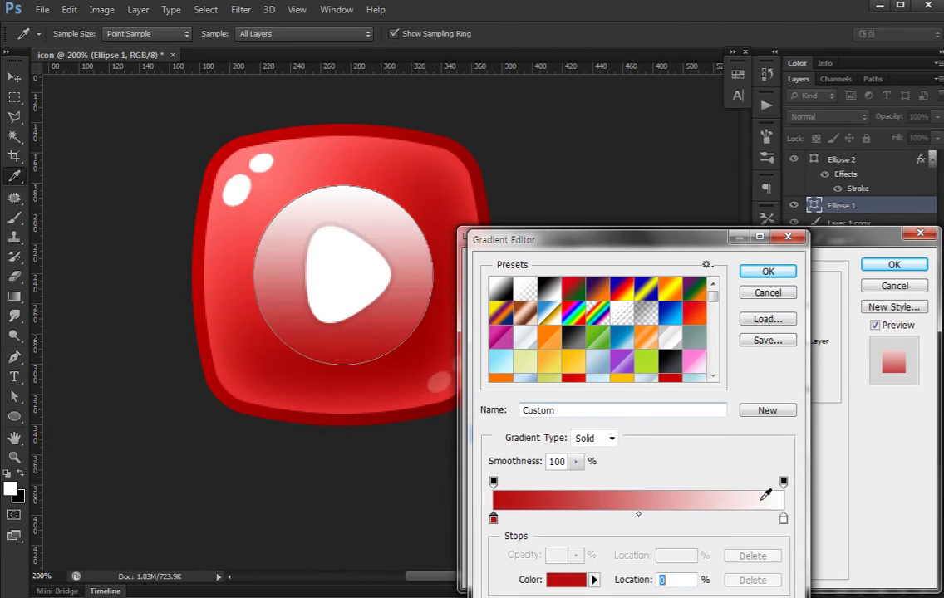
double_click(784, 520)
click(284, 170)
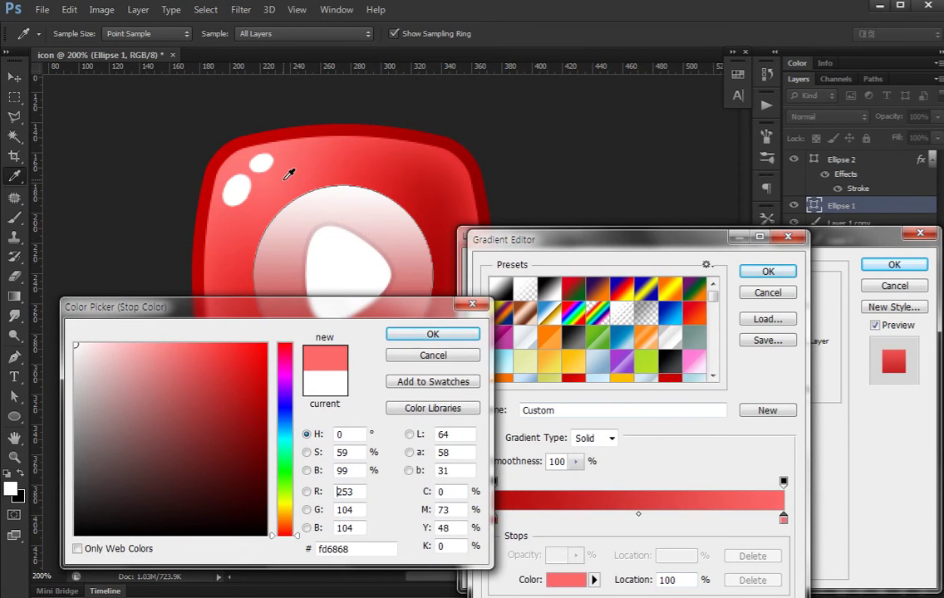
click(433, 334)
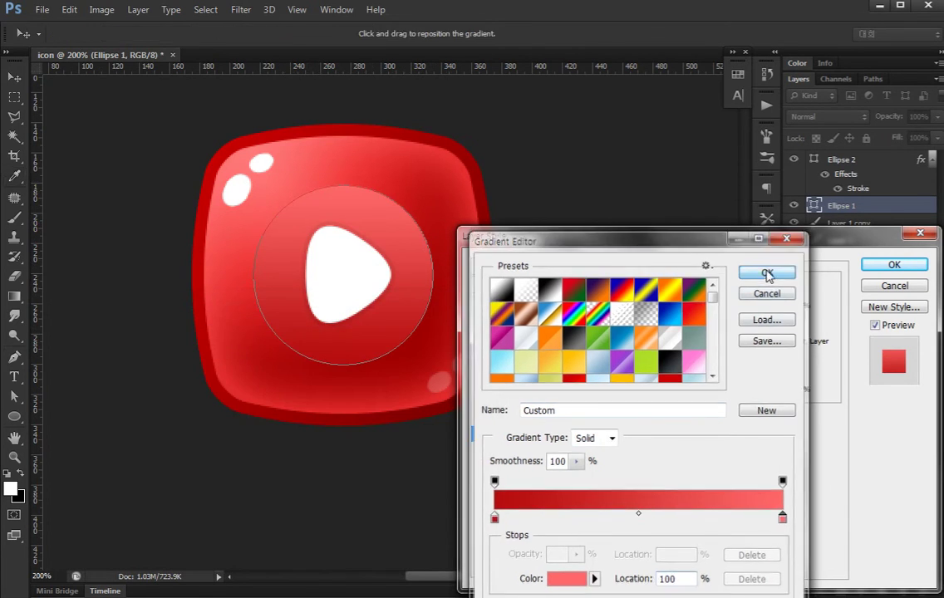
click(769, 272)
- Brighten the gradient's right stop to ff3a3a, set the angle to -45°, and apply
click(683, 372)
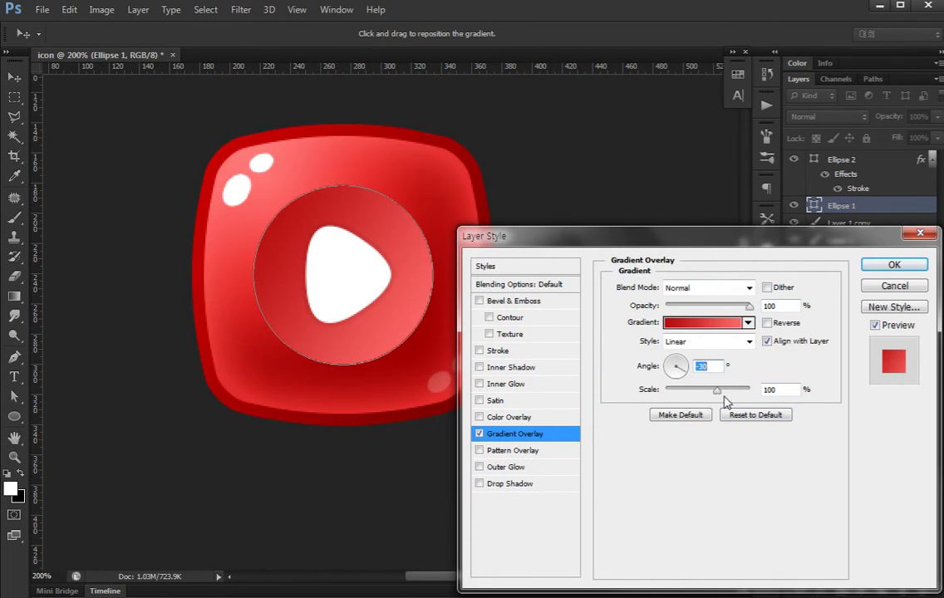
click(721, 331)
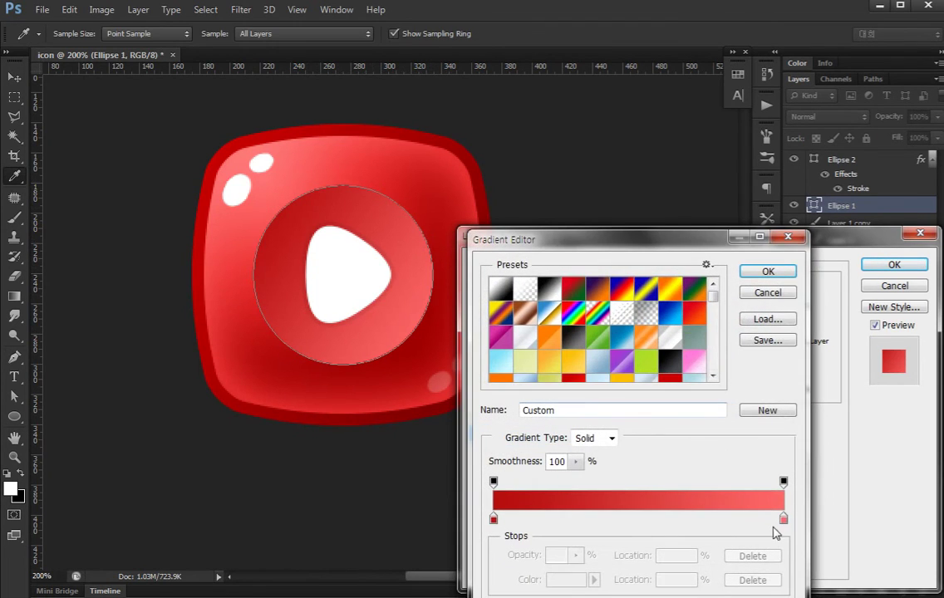
click(784, 519)
click(566, 582)
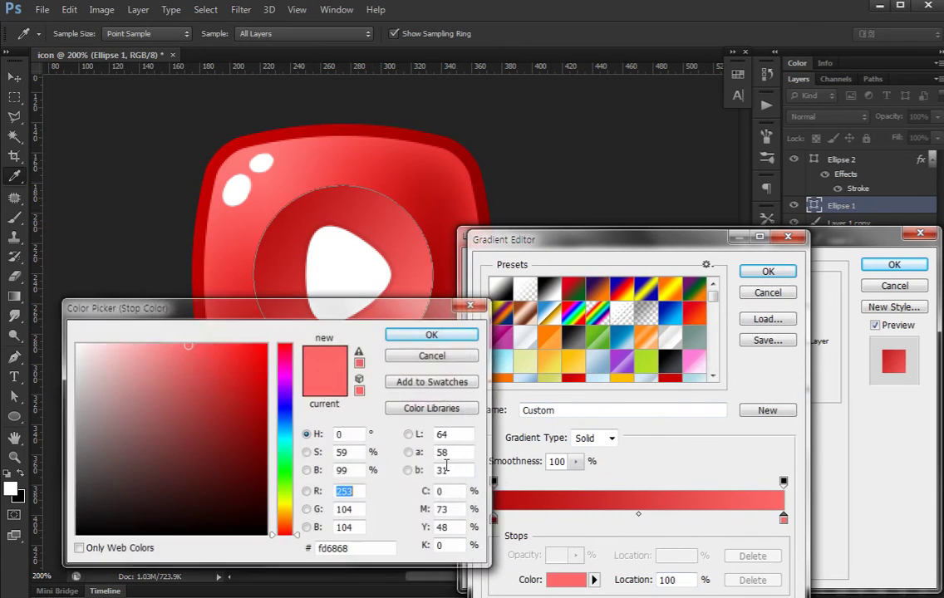
click(216, 348)
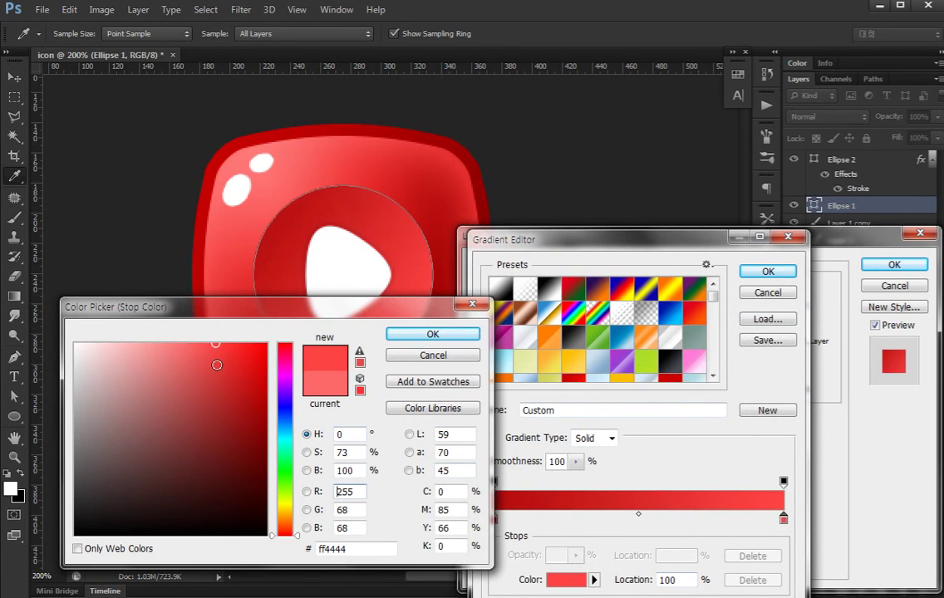
drag(215, 344, 223, 343)
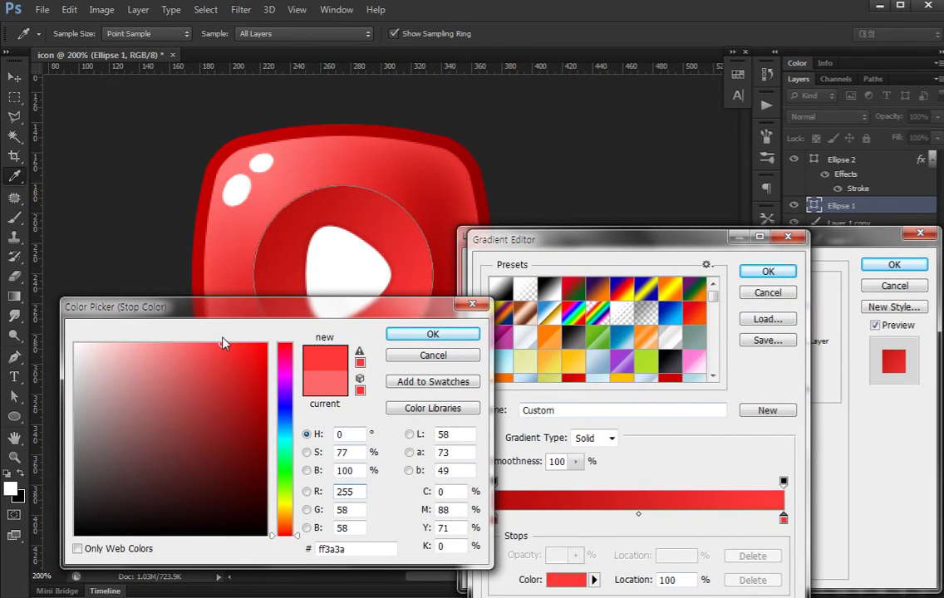
key(Return)
key(Return)
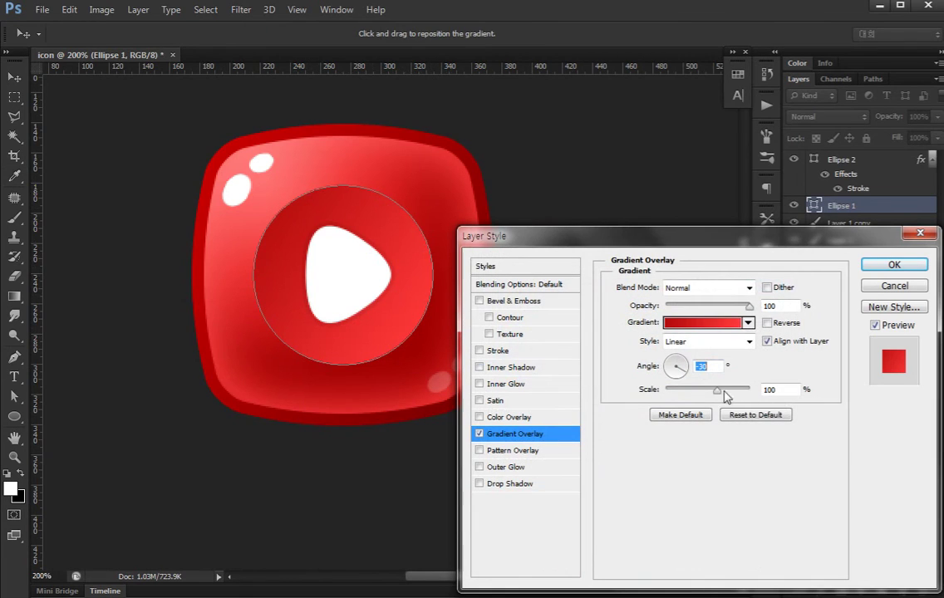
drag(681, 376, 691, 384)
click(892, 265)
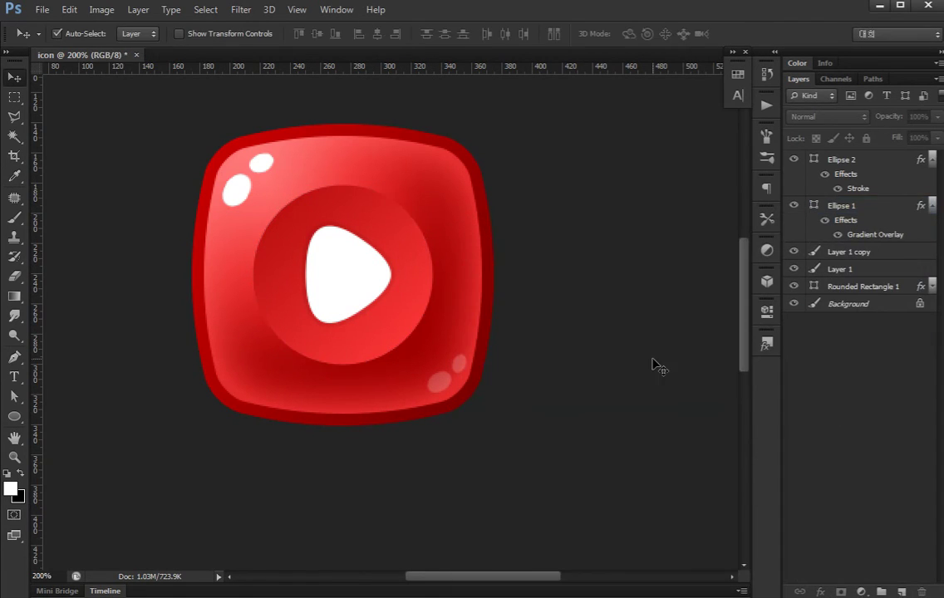
- Collapse the layer effect lists and hide the inner circle layer Ellipse 1
key(ctrl+minus)
key(ctrl+minus)
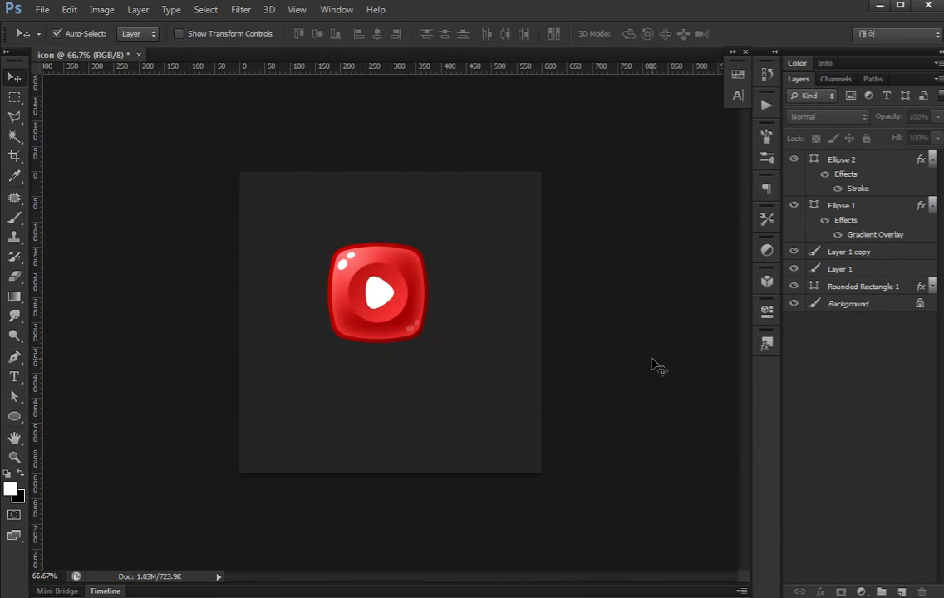
key(ctrl+plus)
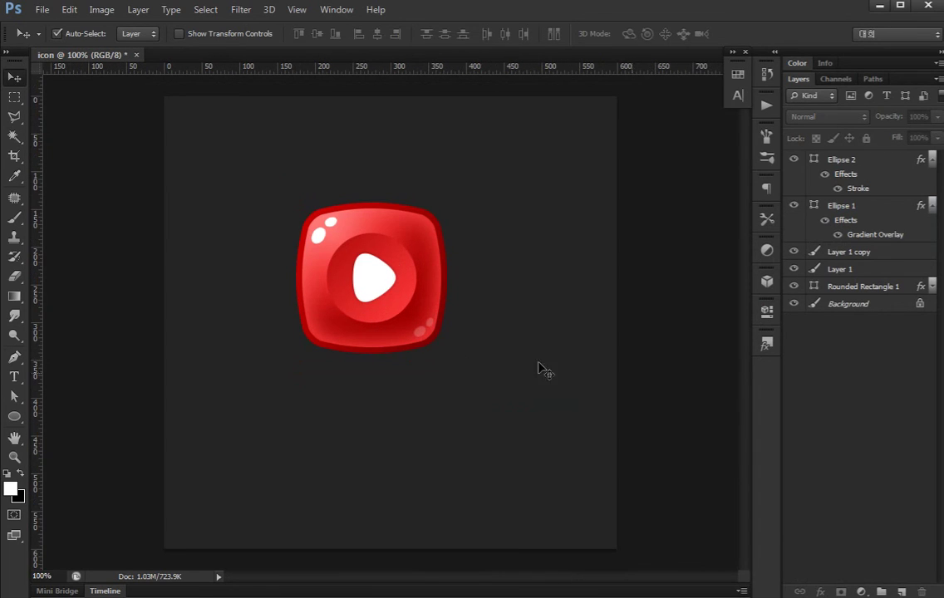
click(365, 320)
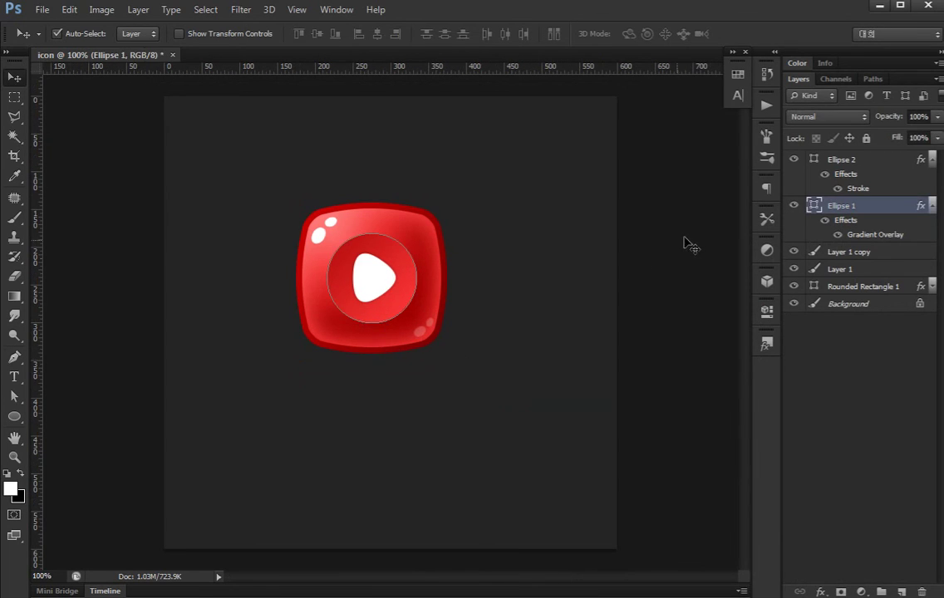
click(932, 160)
click(794, 177)
click(820, 335)
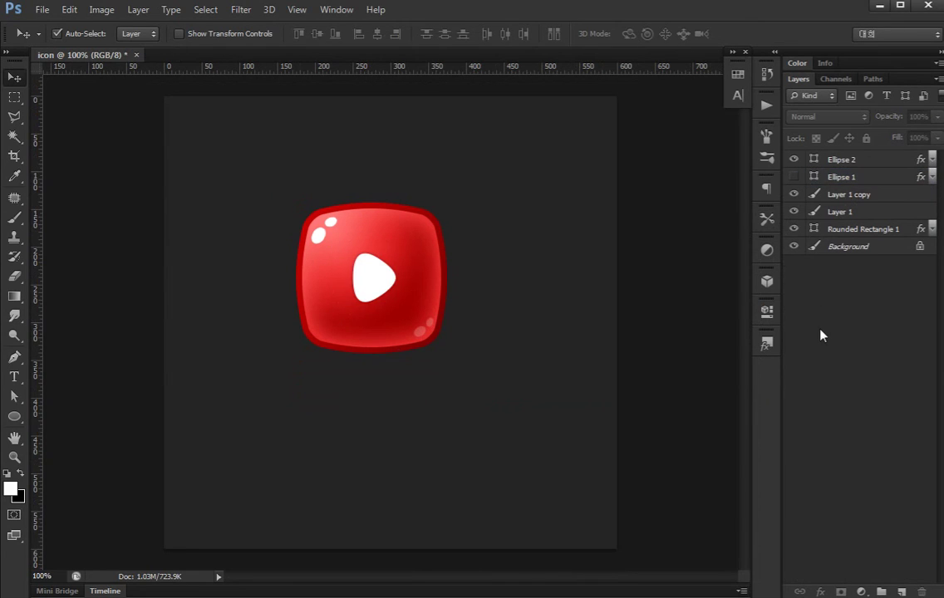
- Scale the white play symbol to 130%, then select layers Ellipse 2 through Rounded Rectangle 1
click(399, 309)
key(ctrl+t)
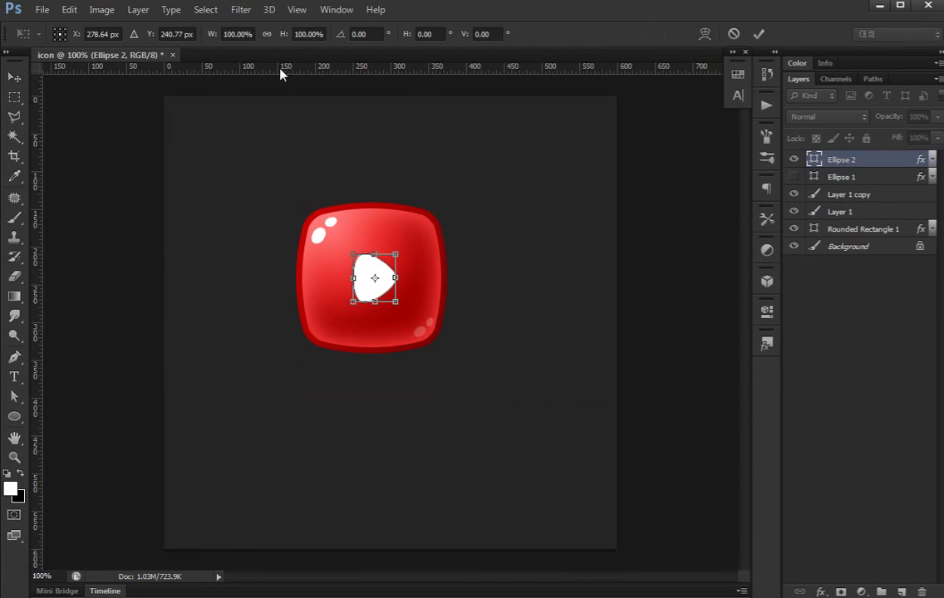
click(239, 34)
text(130)
key(Return)
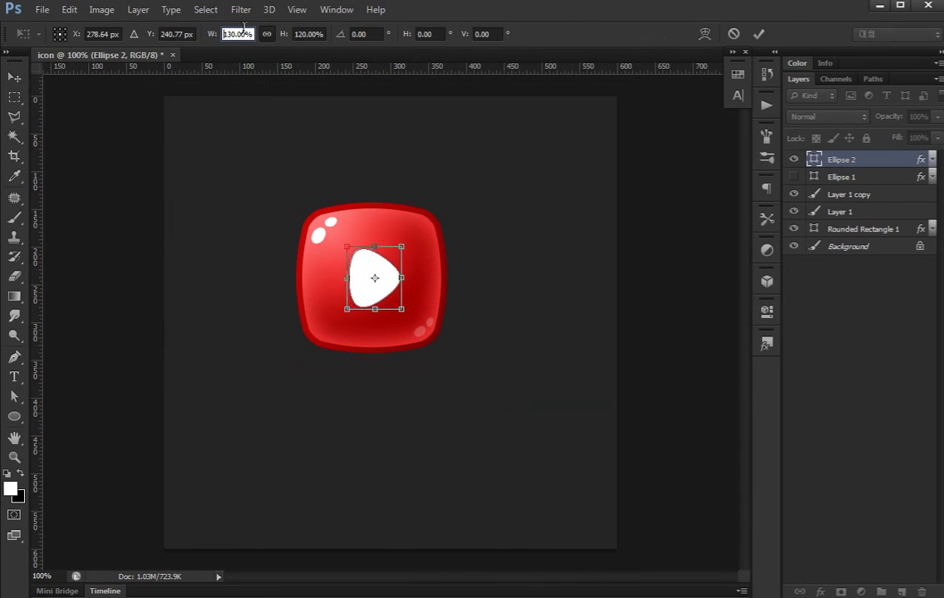
key(Return)
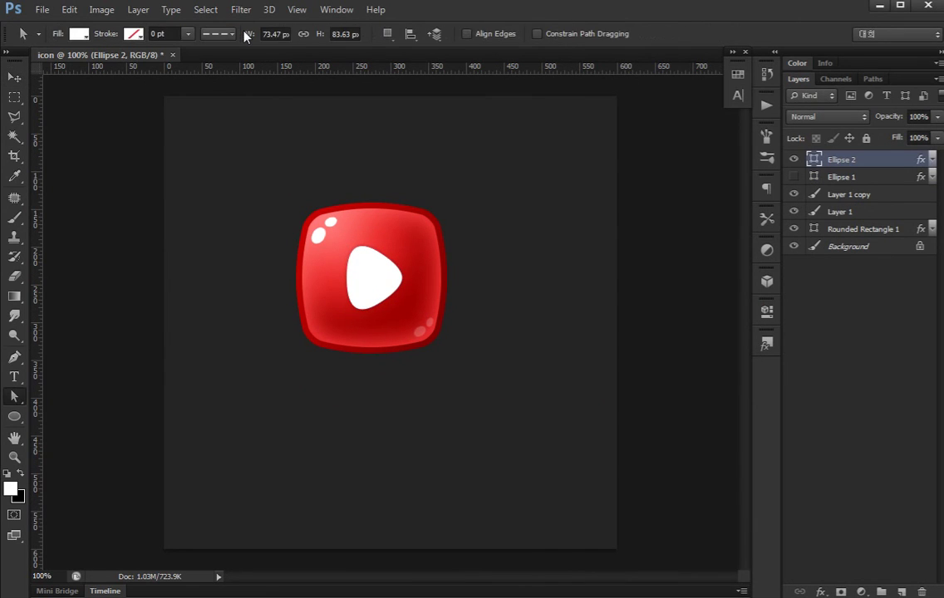
ctrl+click(861, 229)
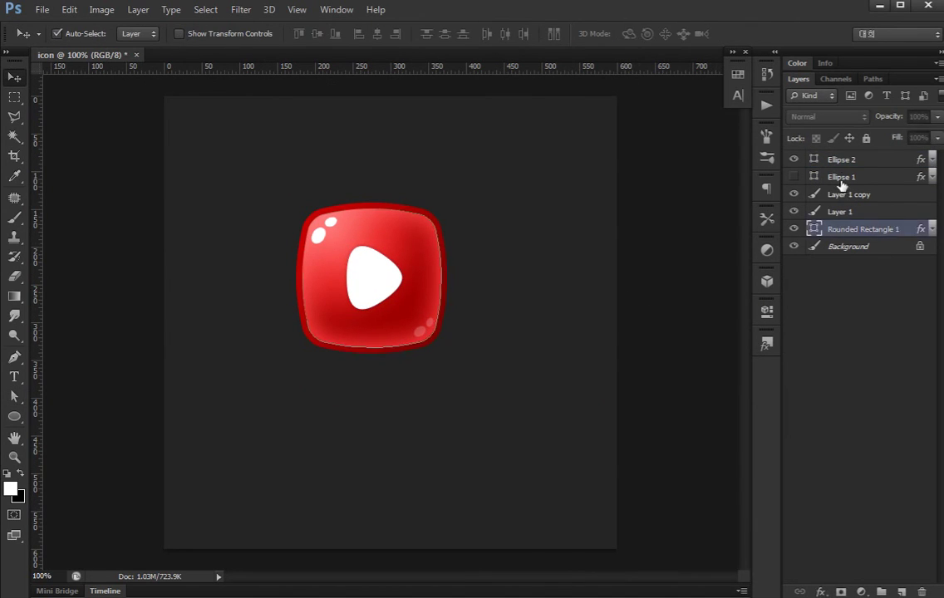
shift+click(838, 176)
- Group the selected layers as 'icon' and place a duplicate beside the original
key(ctrl+g)
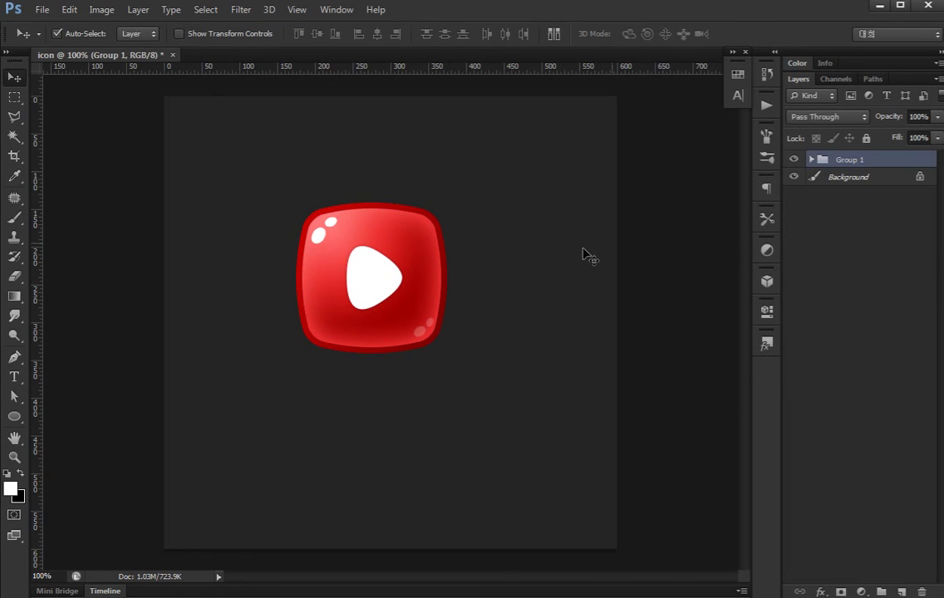
double_click(841, 158)
key(BackSpace)
text(icon)
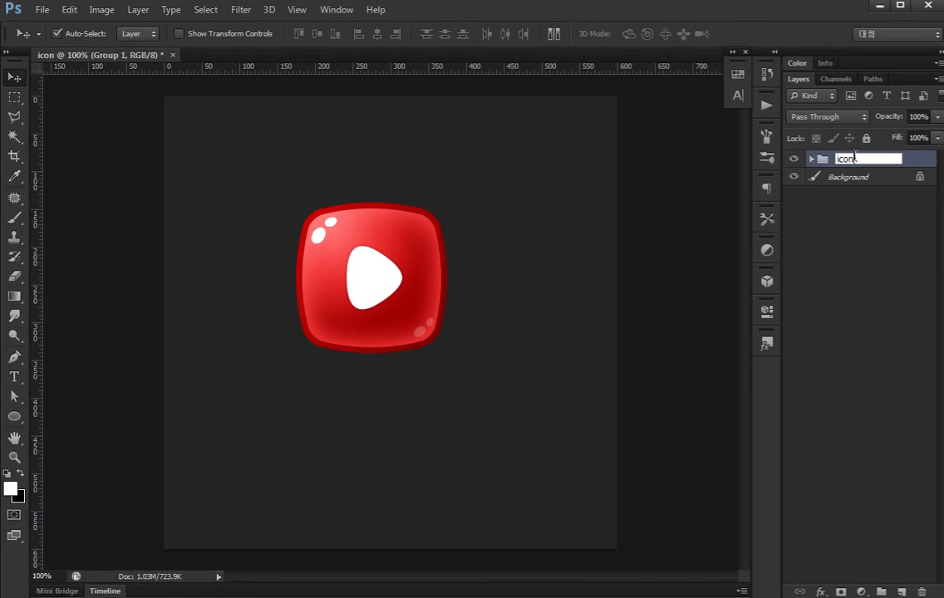
key(Return)
mouse_move(421, 261)
mouse_down()
mouse_move(368, 284)
mouse_move(495, 294)
mouse_up()
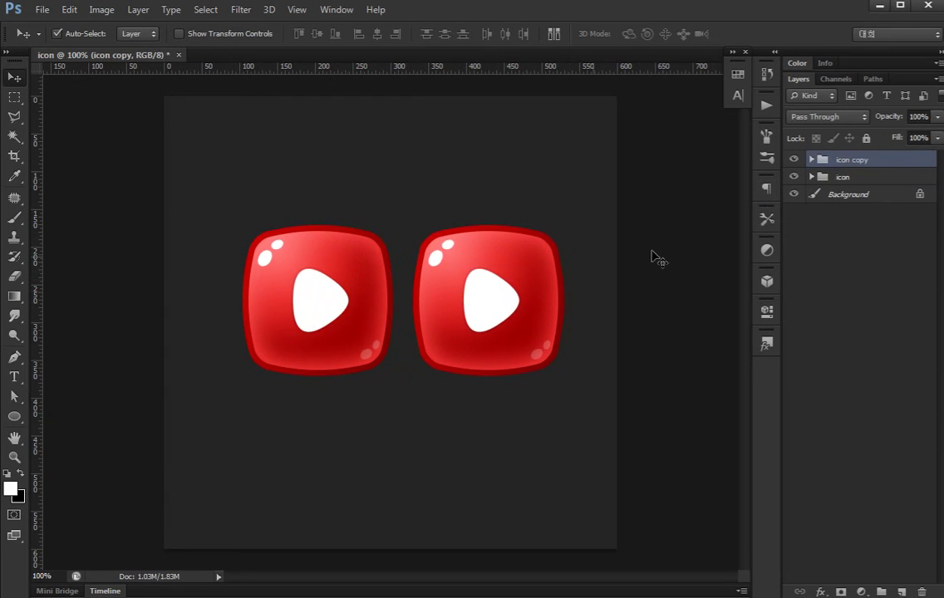
click(767, 250)
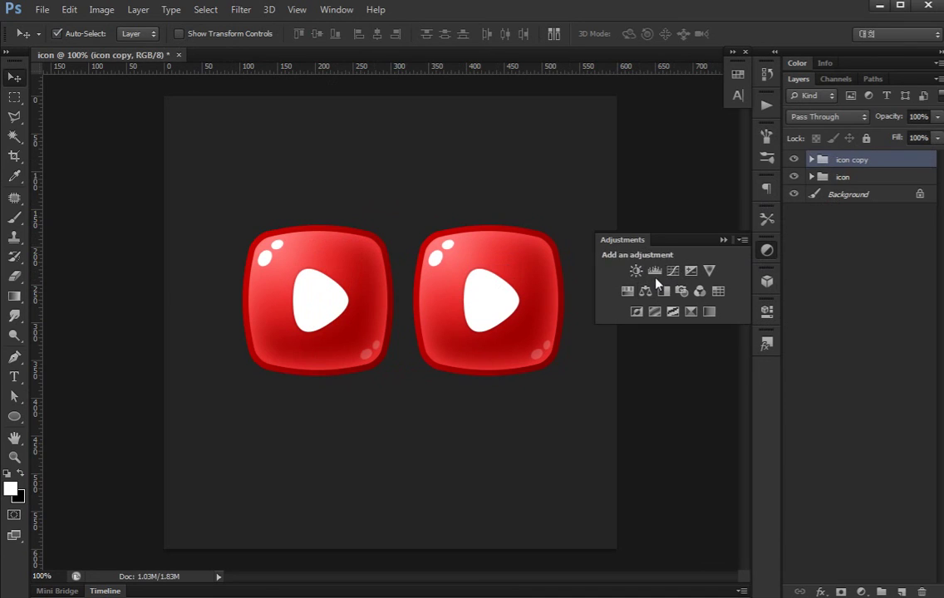
- Add a Hue/Saturation layer clipped to icon copy: Hue -152, Saturation +3, Lightness -12
click(627, 291)
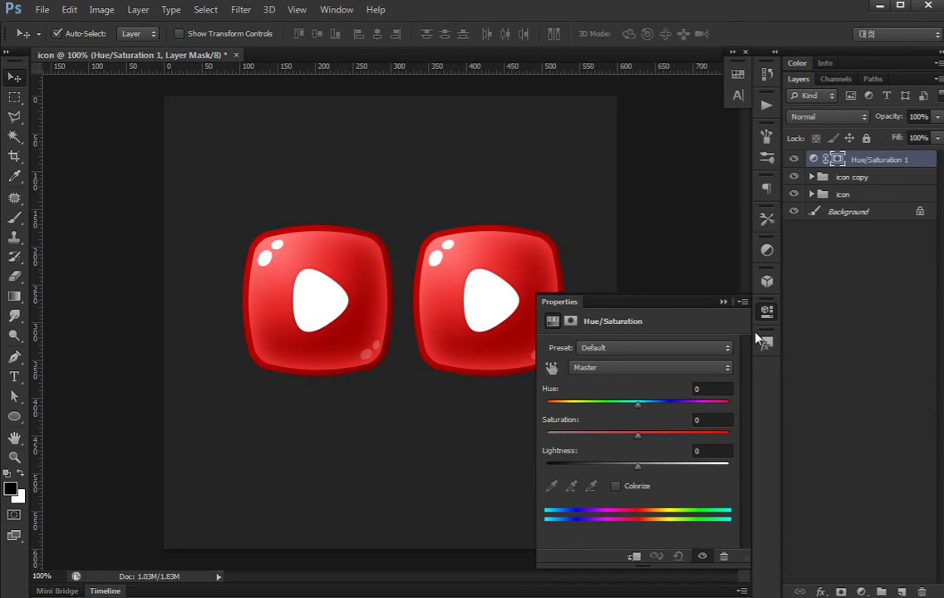
drag(626, 468, 682, 436)
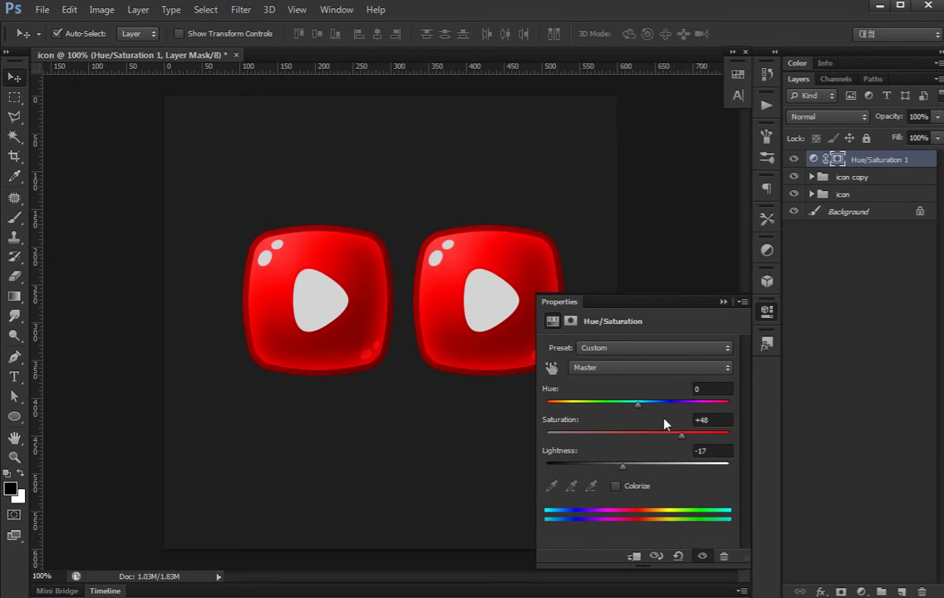
drag(637, 404, 658, 404)
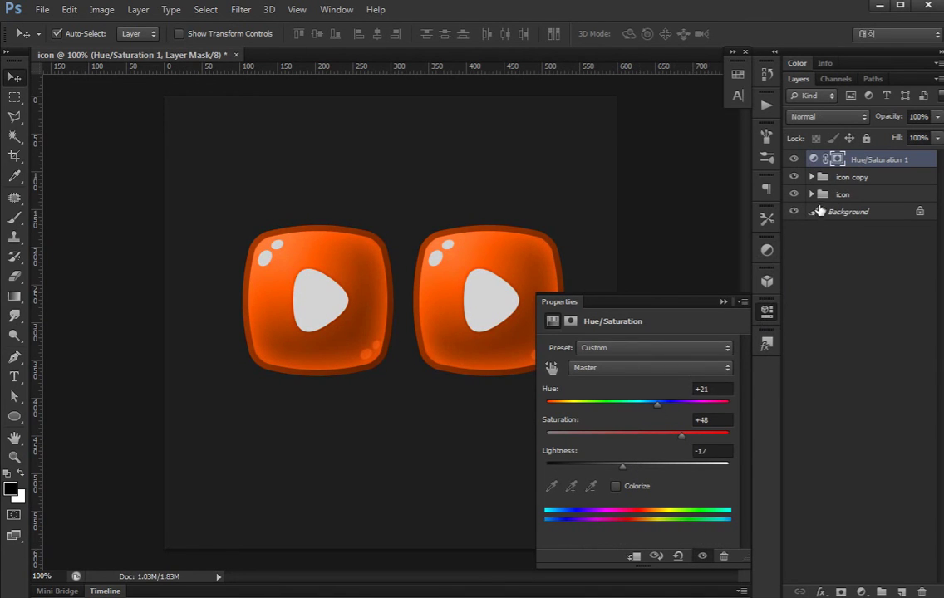
alt+click(869, 167)
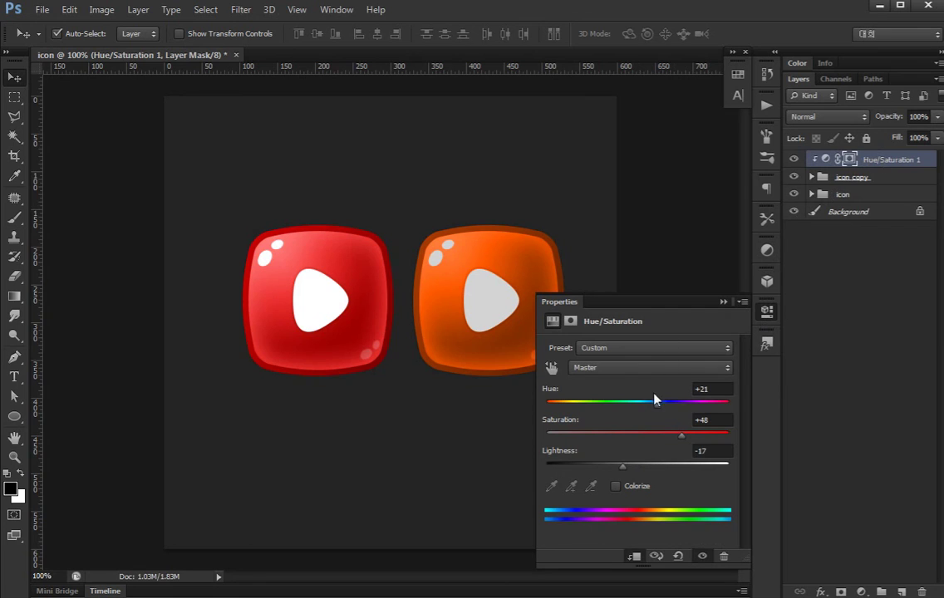
drag(647, 409, 742, 413)
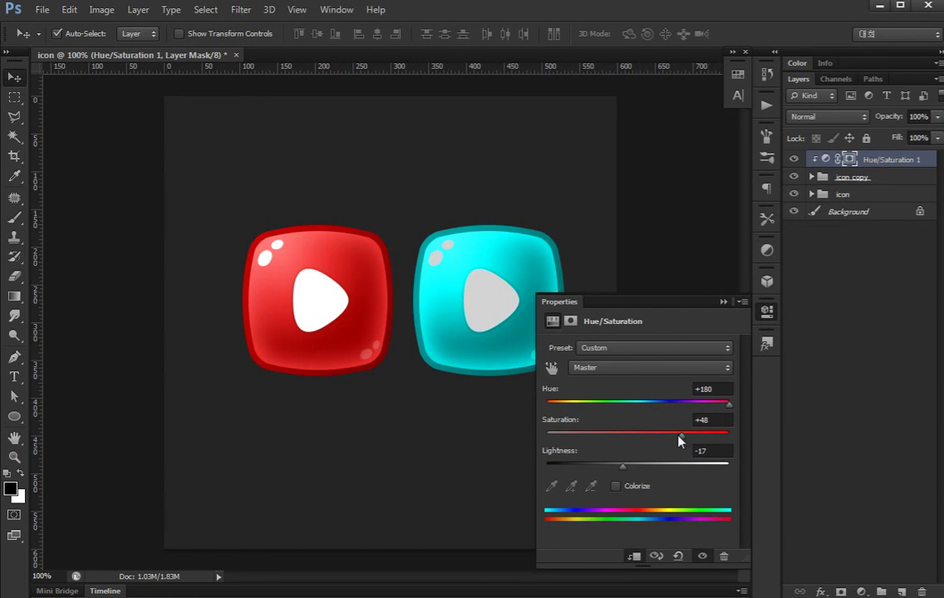
mouse_move(680, 438)
mouse_down()
mouse_move(642, 440)
mouse_move(628, 474)
mouse_up()
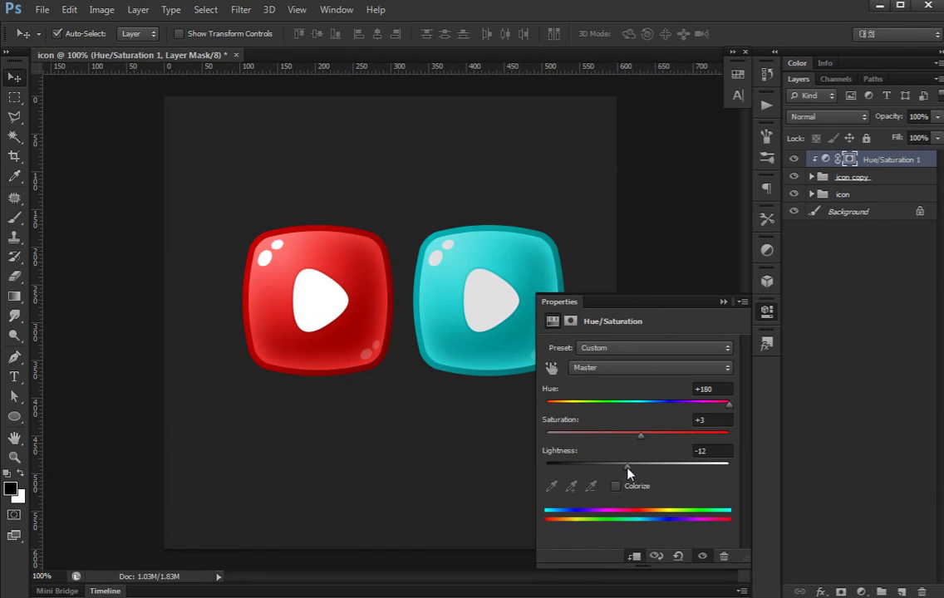
drag(670, 403, 557, 412)
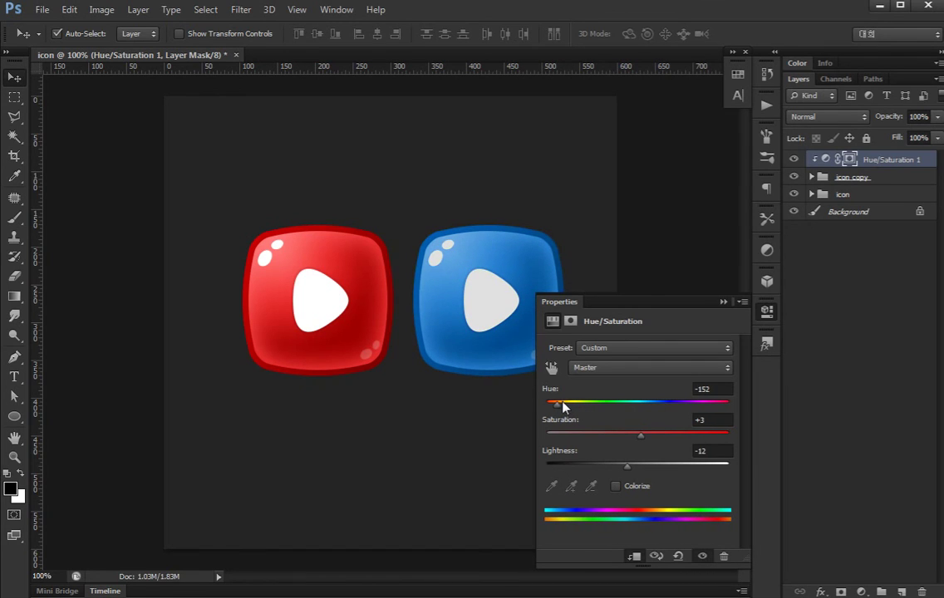
click(769, 314)
- Select both icon groups and the adjustment layer, then nudge them left and down
click(845, 213)
click(848, 193)
shift+click(862, 163)
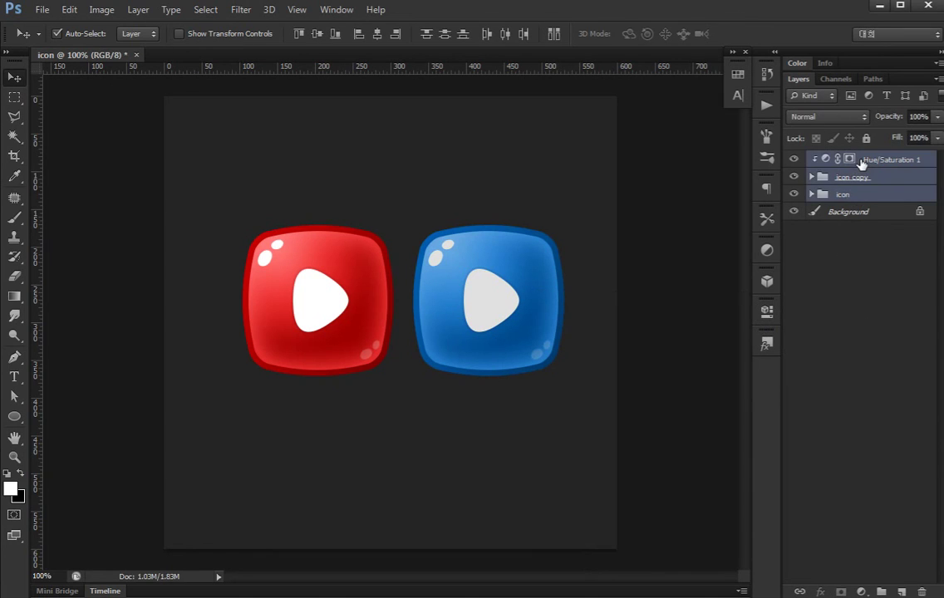
key(shift+Down)
key(shift+Left)
key(Down)
key(Down)
key(Left)
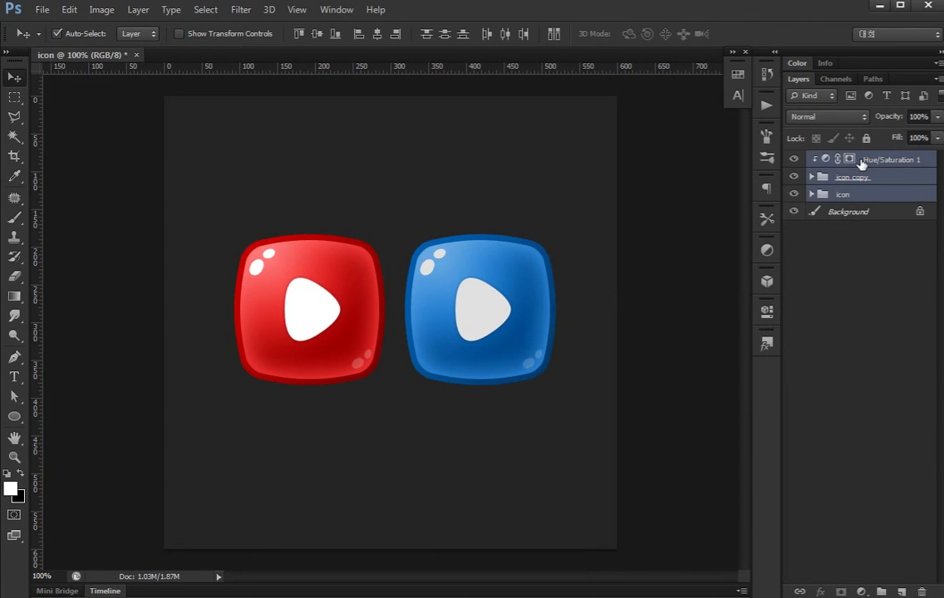